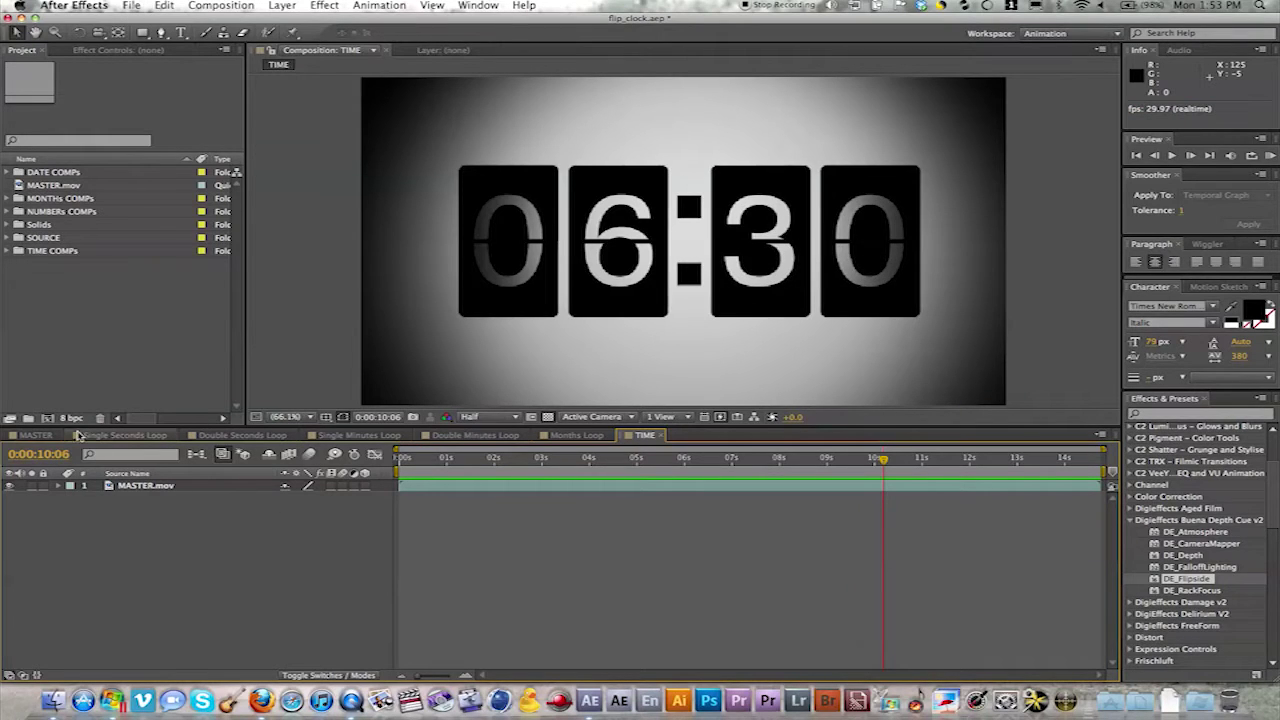
Start a new composition, opening Composition Settings with the HDV/HDTV 720 29.97 preset
click(46, 418)
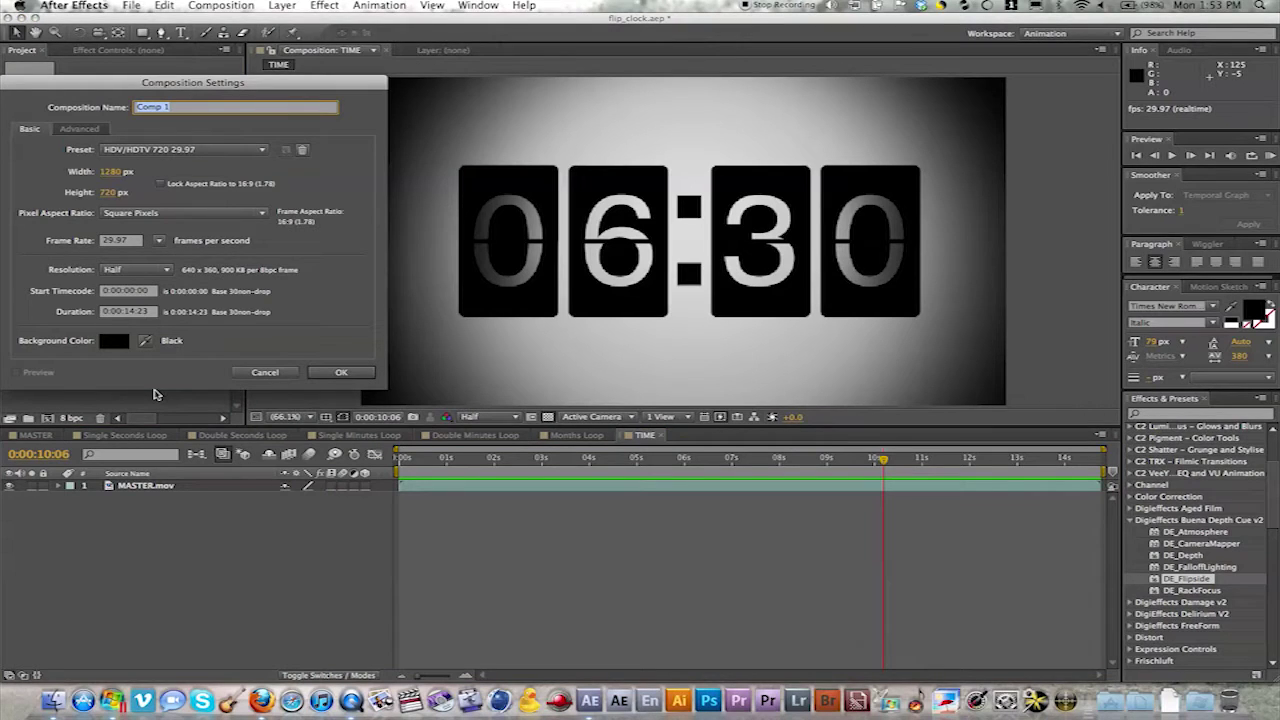
Name the first new composition MASTER and confirm it
text(MASTER)
key(Return)
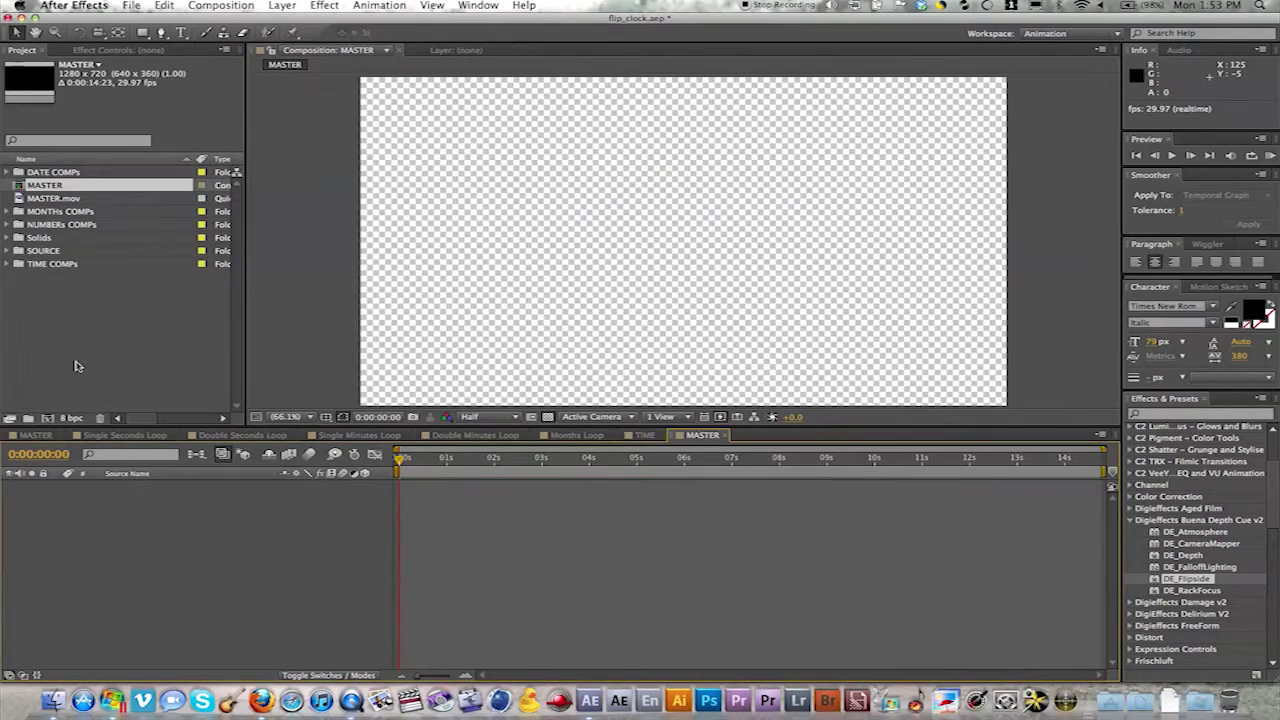
click(75, 366)
Add two more 1280x720 compositions named 0-Bottom and 0-Top
click(47, 418)
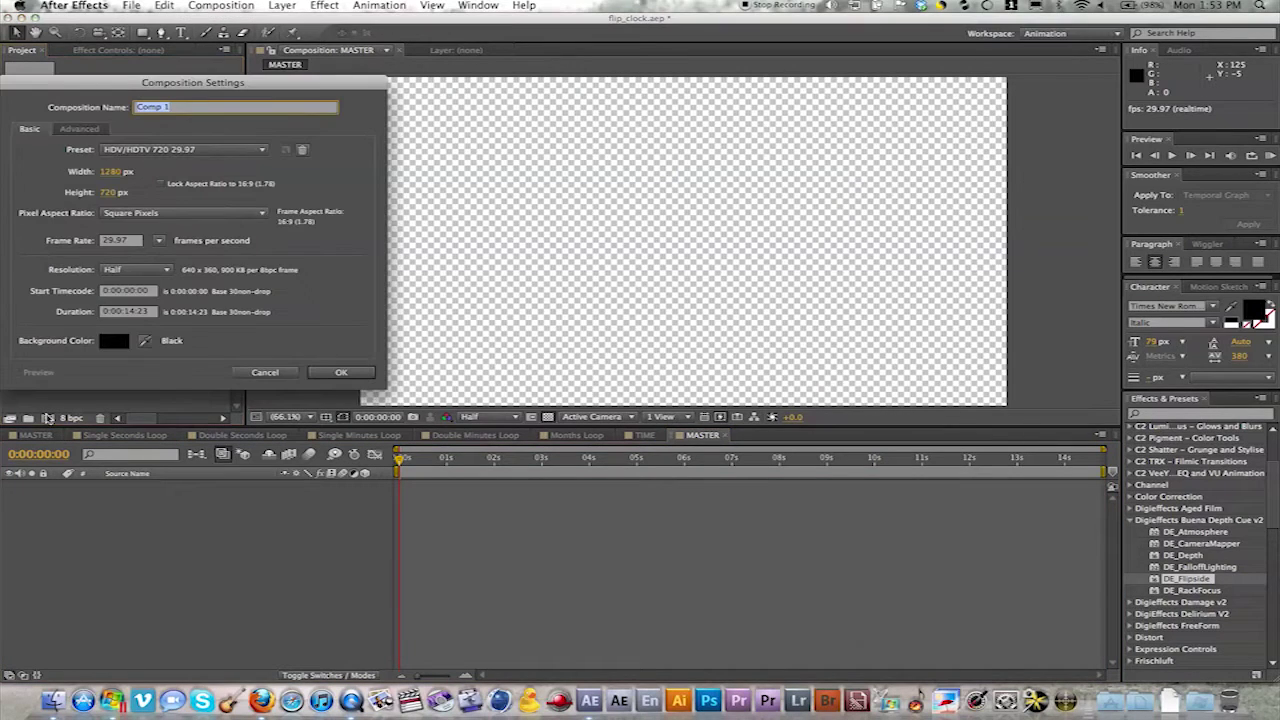
text(D)
key(Return)
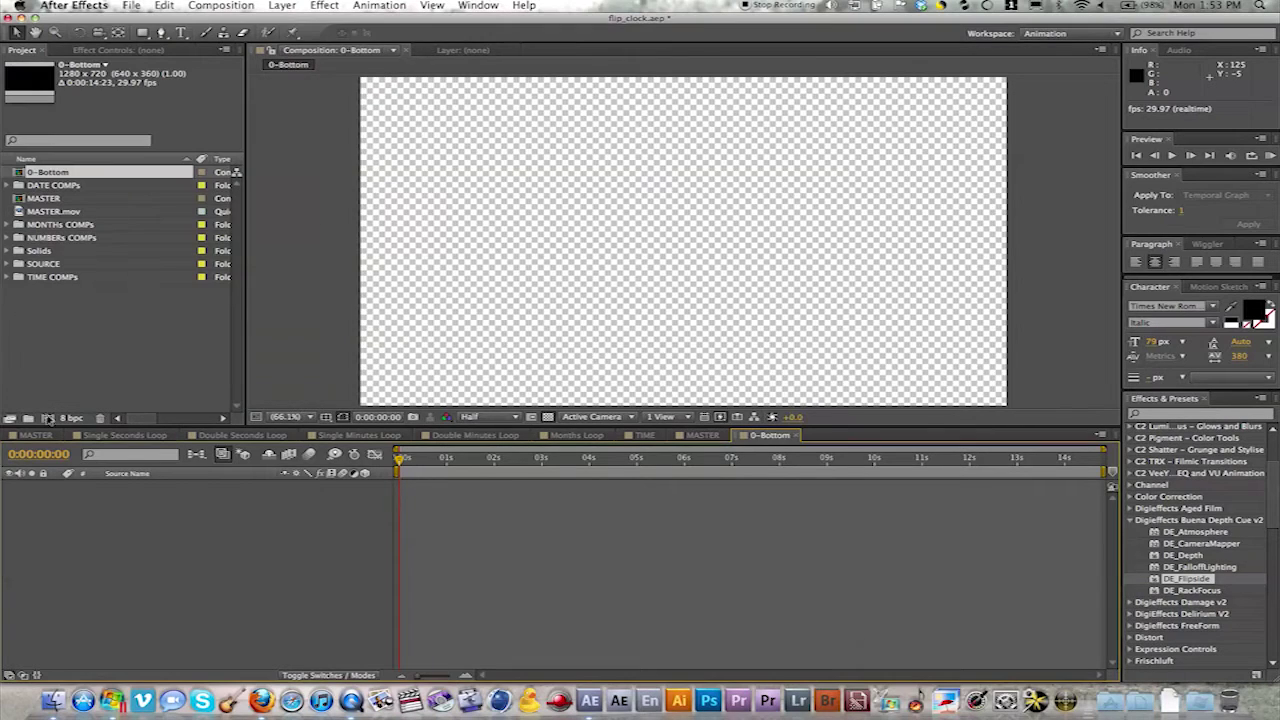
click(47, 419)
text(0-)
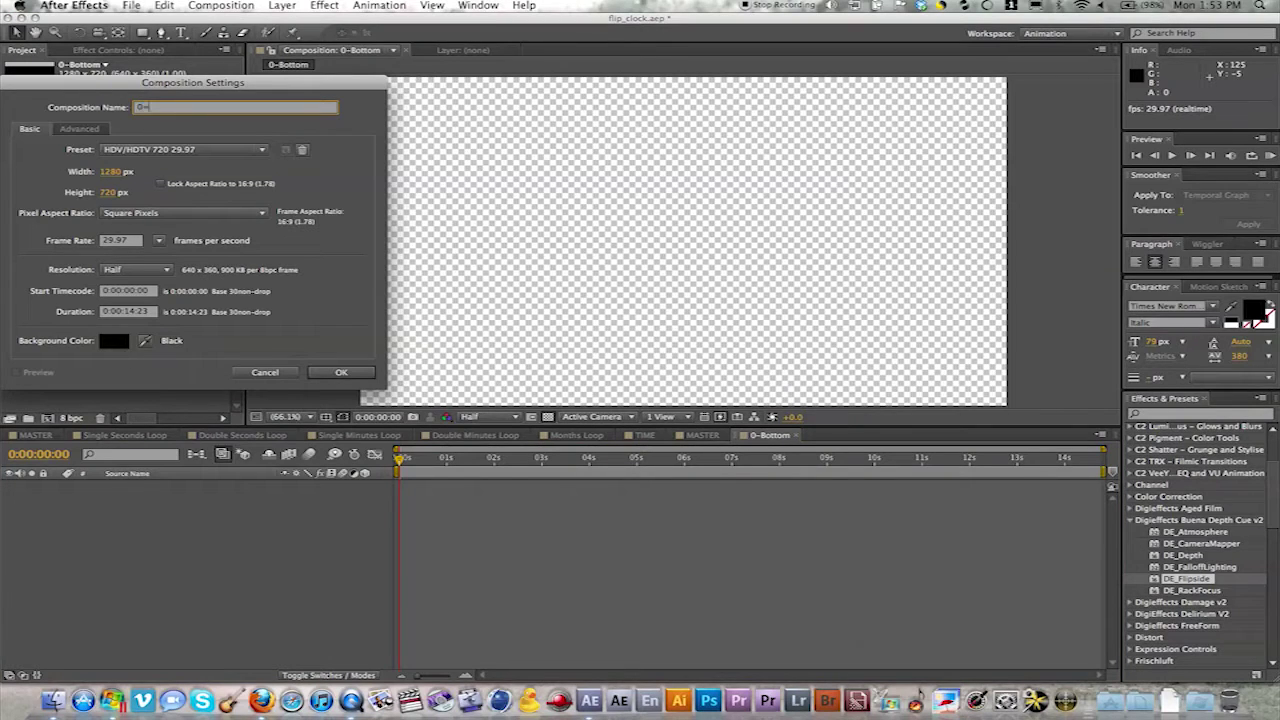
text(Top)
key(Return)
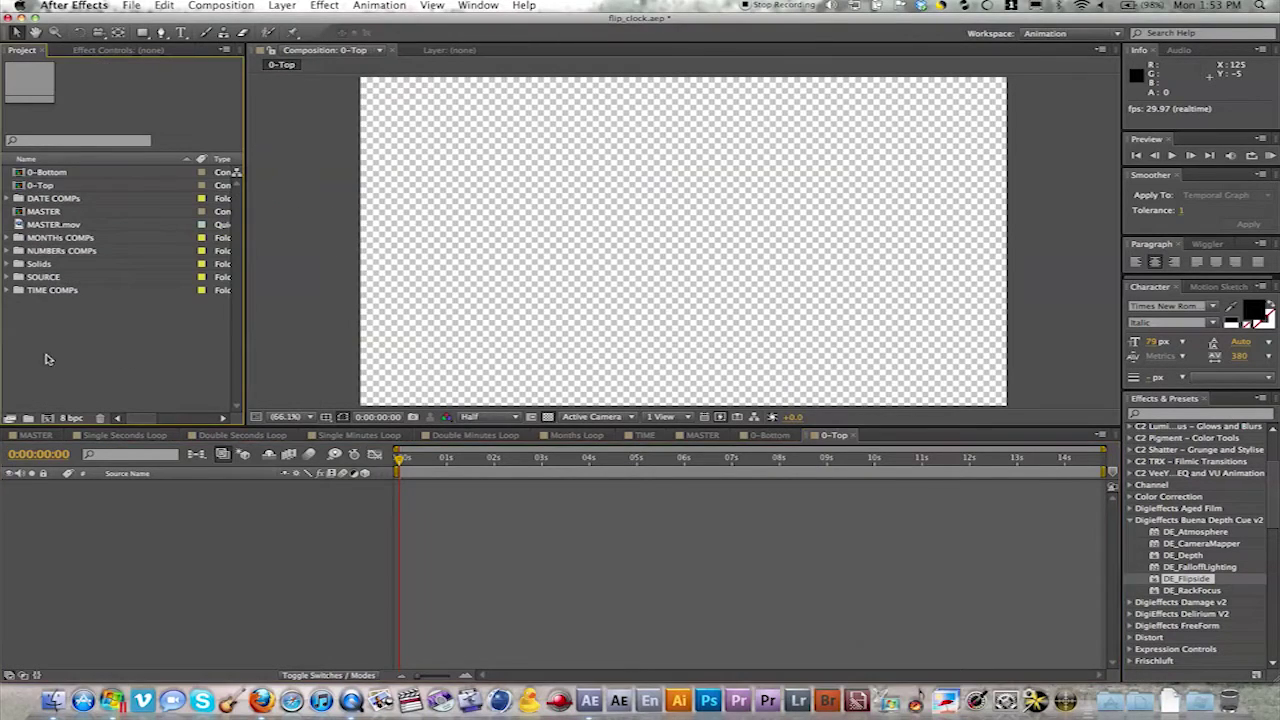
Place the 0.ai card from the SOURCE folder into both 0-Top and 0-Bottom
click(7, 277)
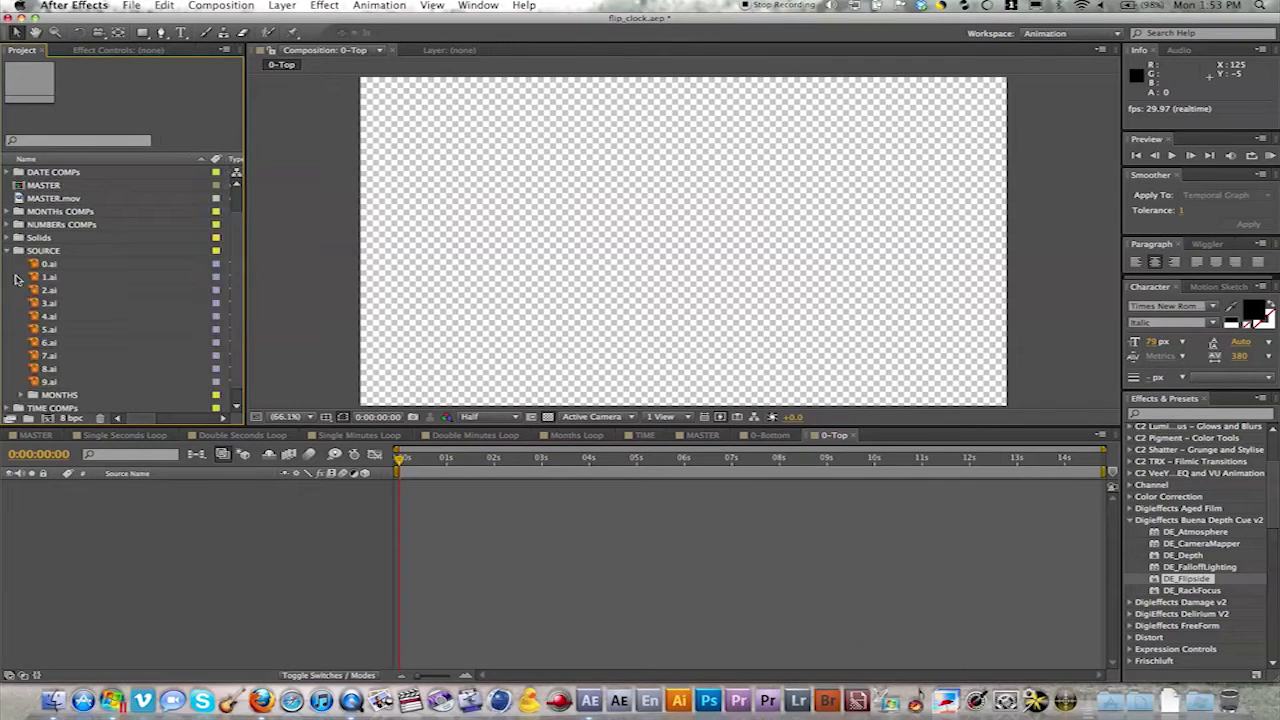
drag(33, 265, 105, 550)
click(768, 435)
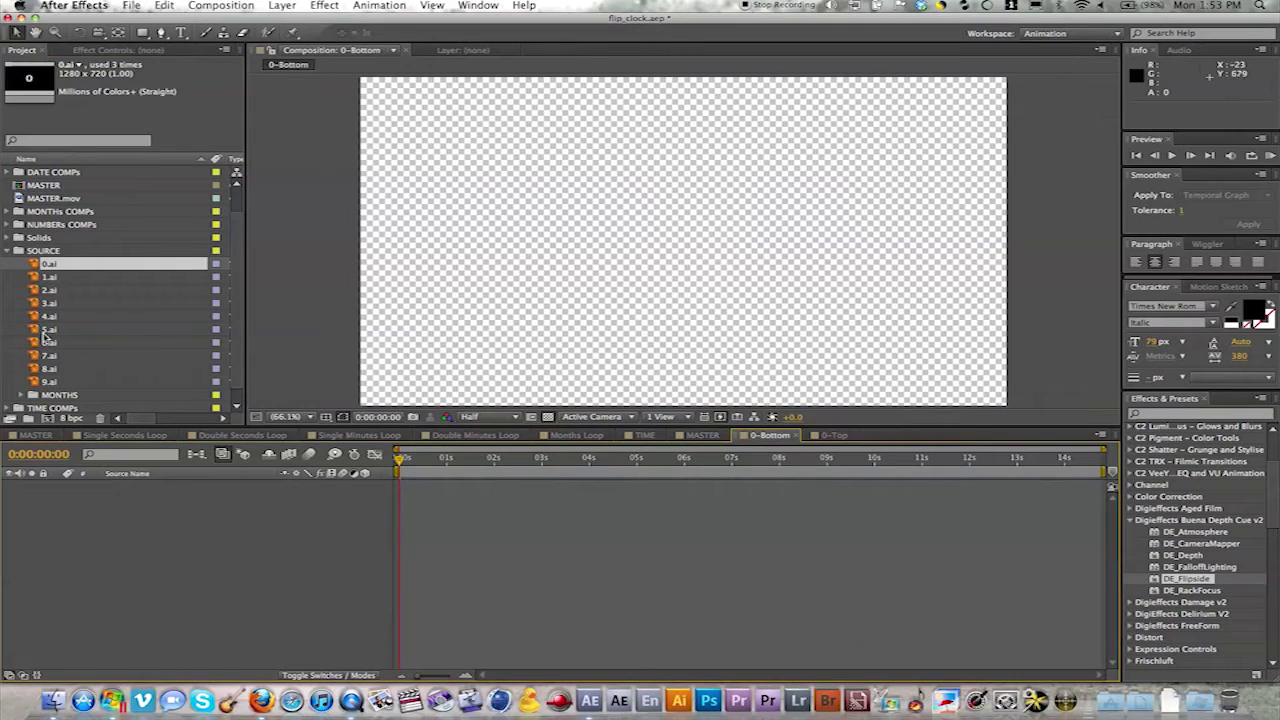
drag(35, 263, 72, 592)
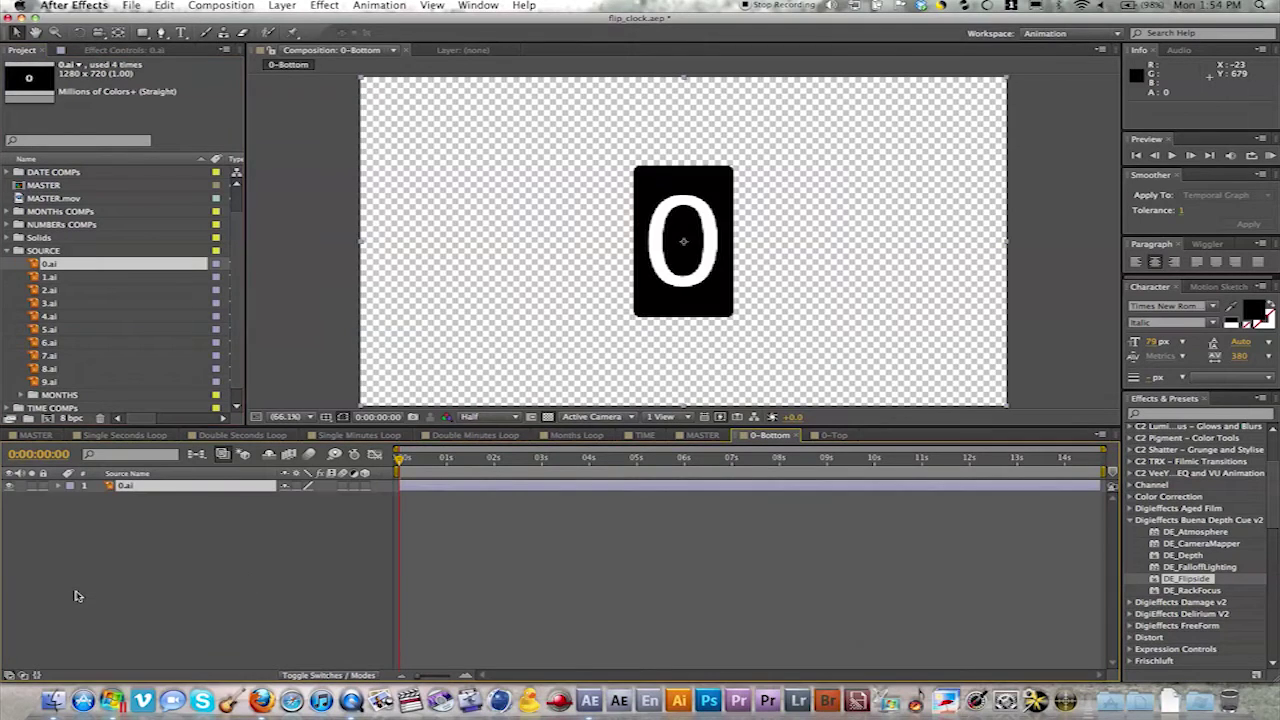
Show rulers and drag a horizontal guide to 362.3 across the card's middle
click(431, 6)
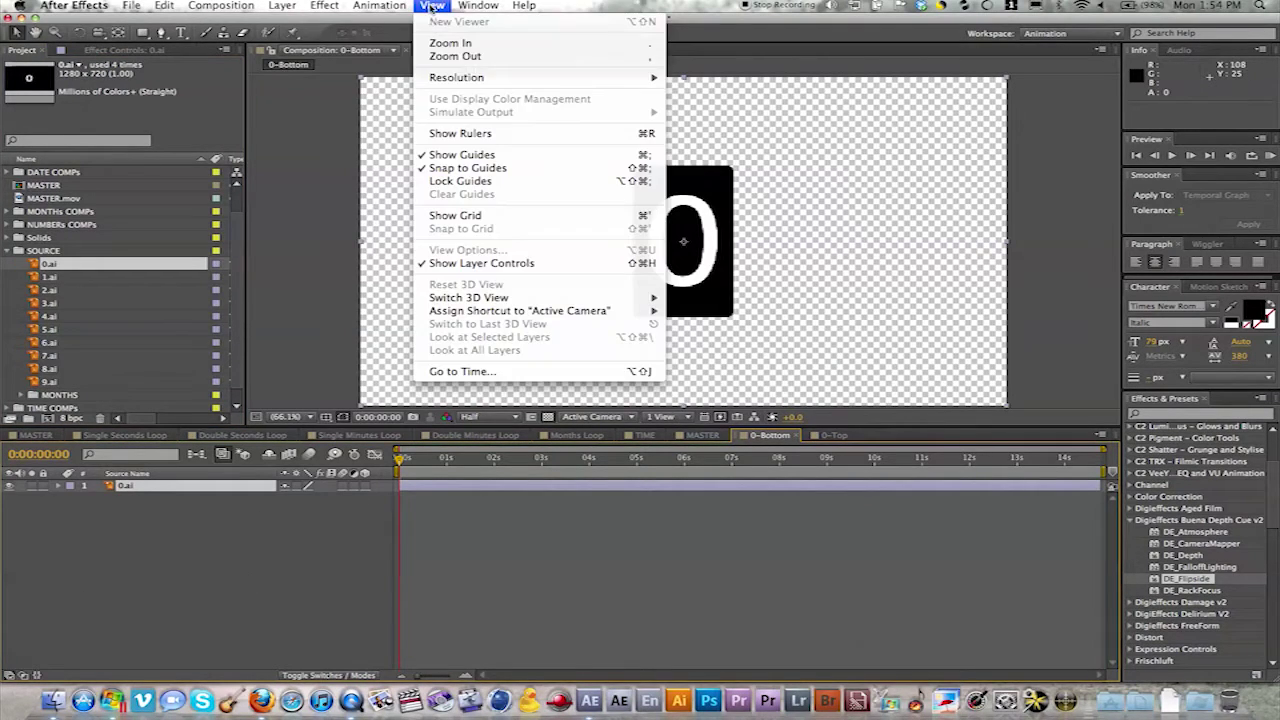
click(450, 132)
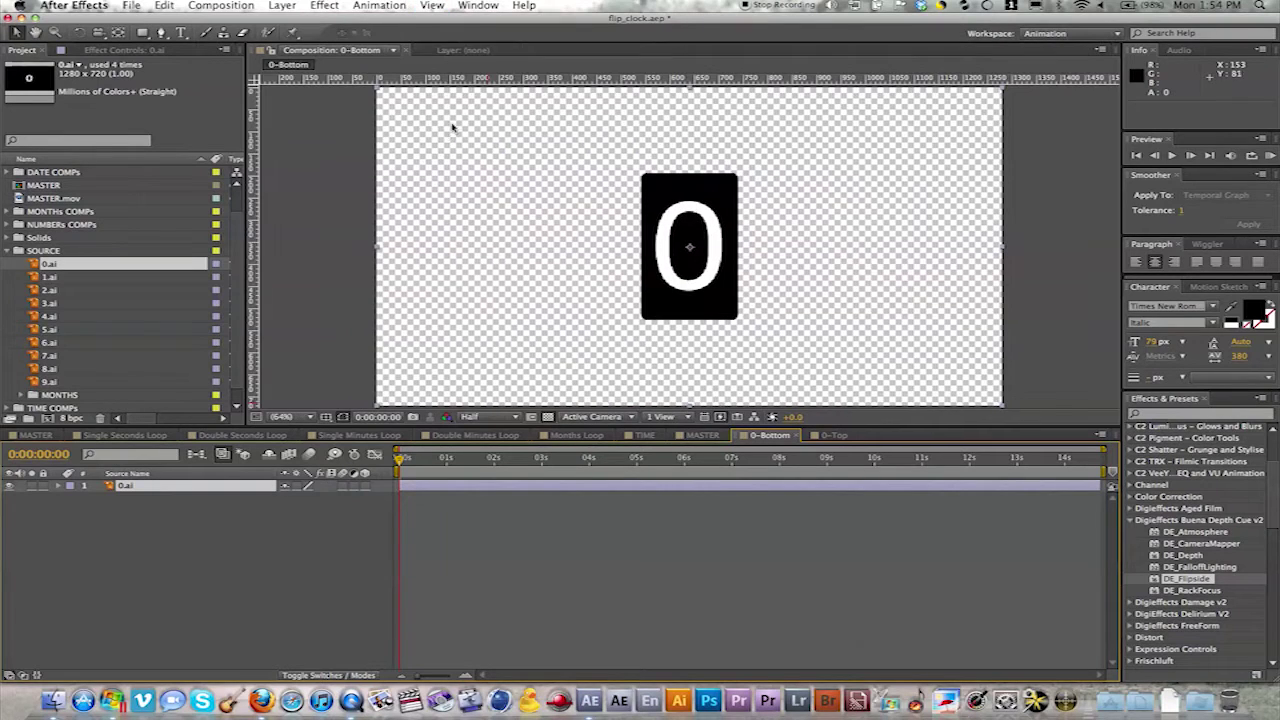
drag(545, 77, 528, 248)
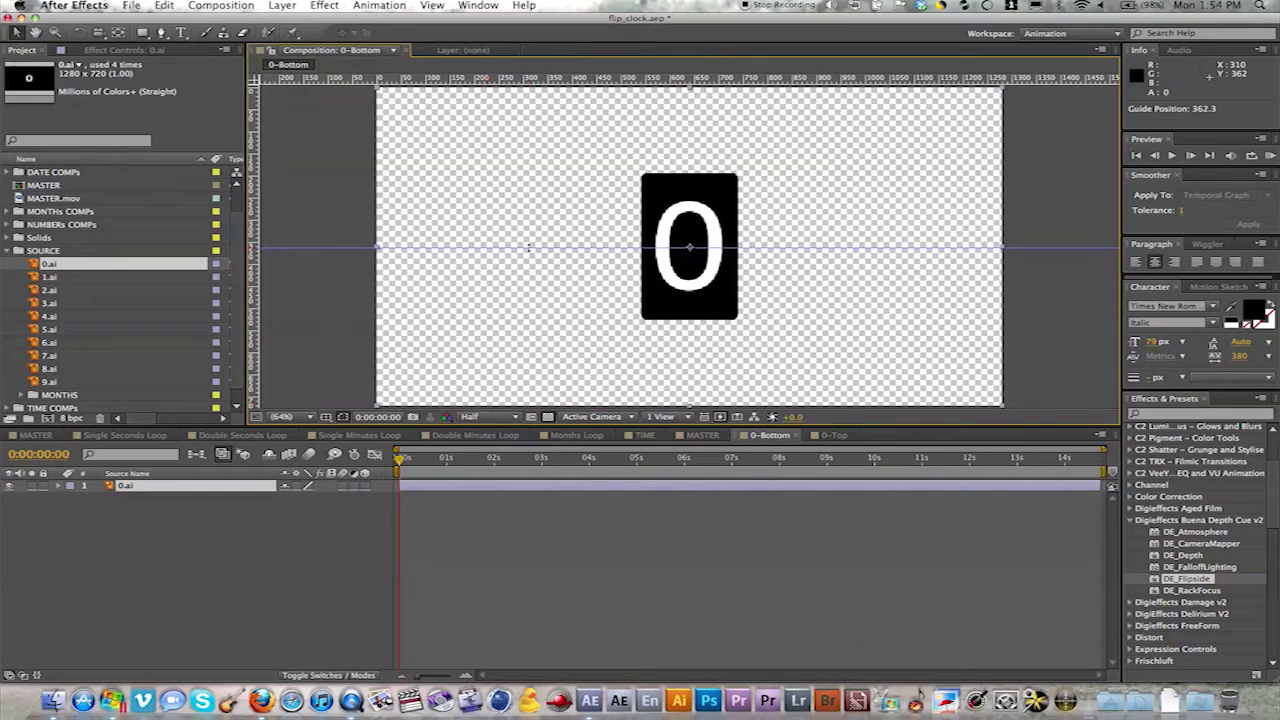
click(283, 533)
Draw a rectangular Mask 1 on the 0.ai layer covering the card below the guide
click(170, 487)
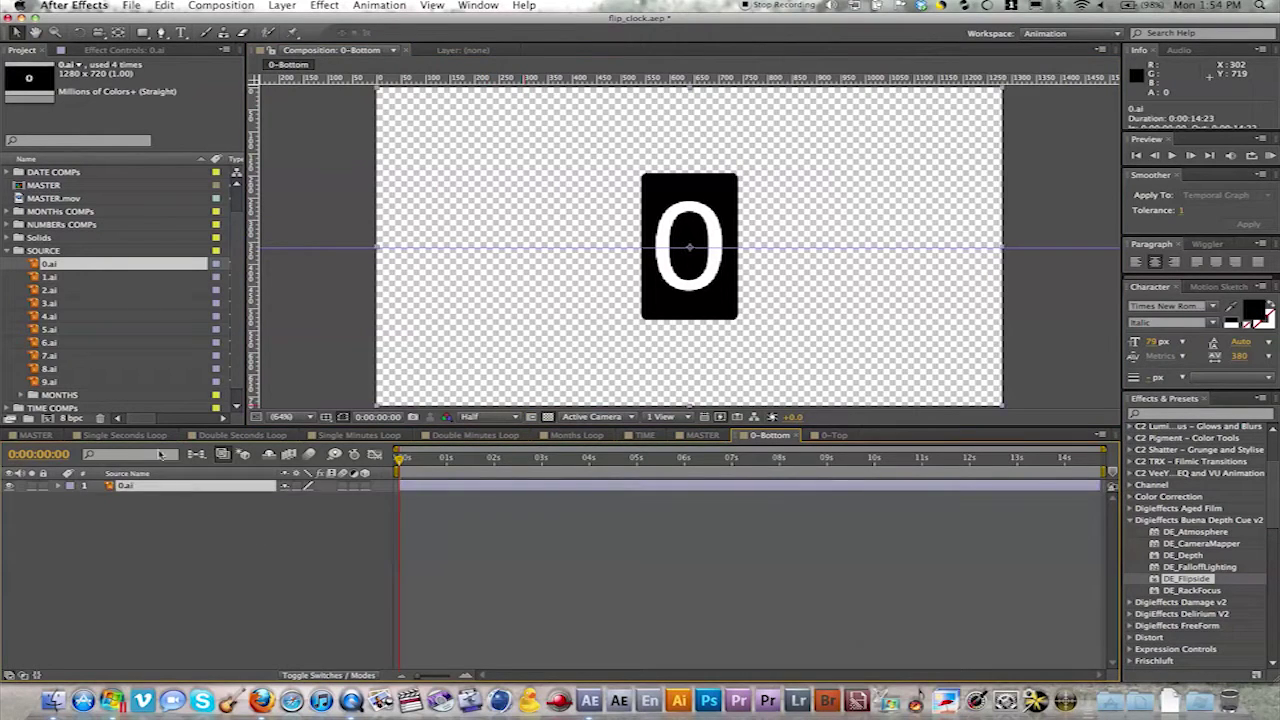
click(142, 33)
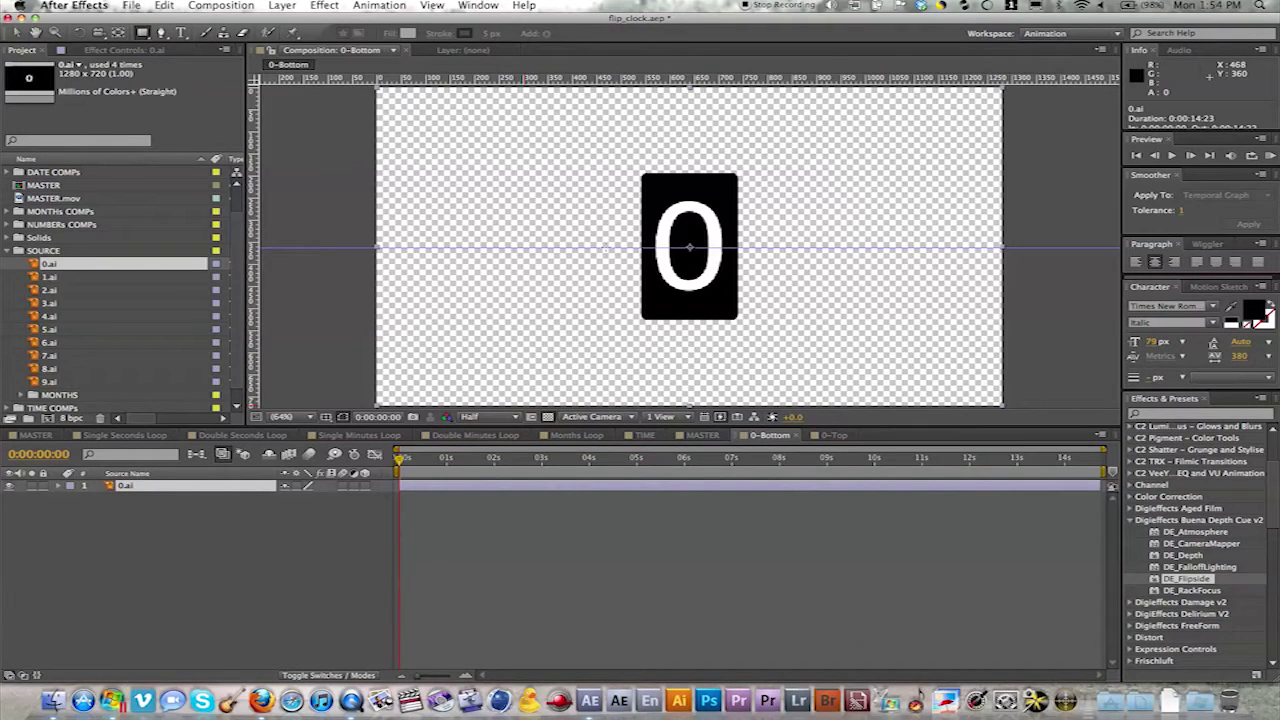
drag(605, 247, 778, 346)
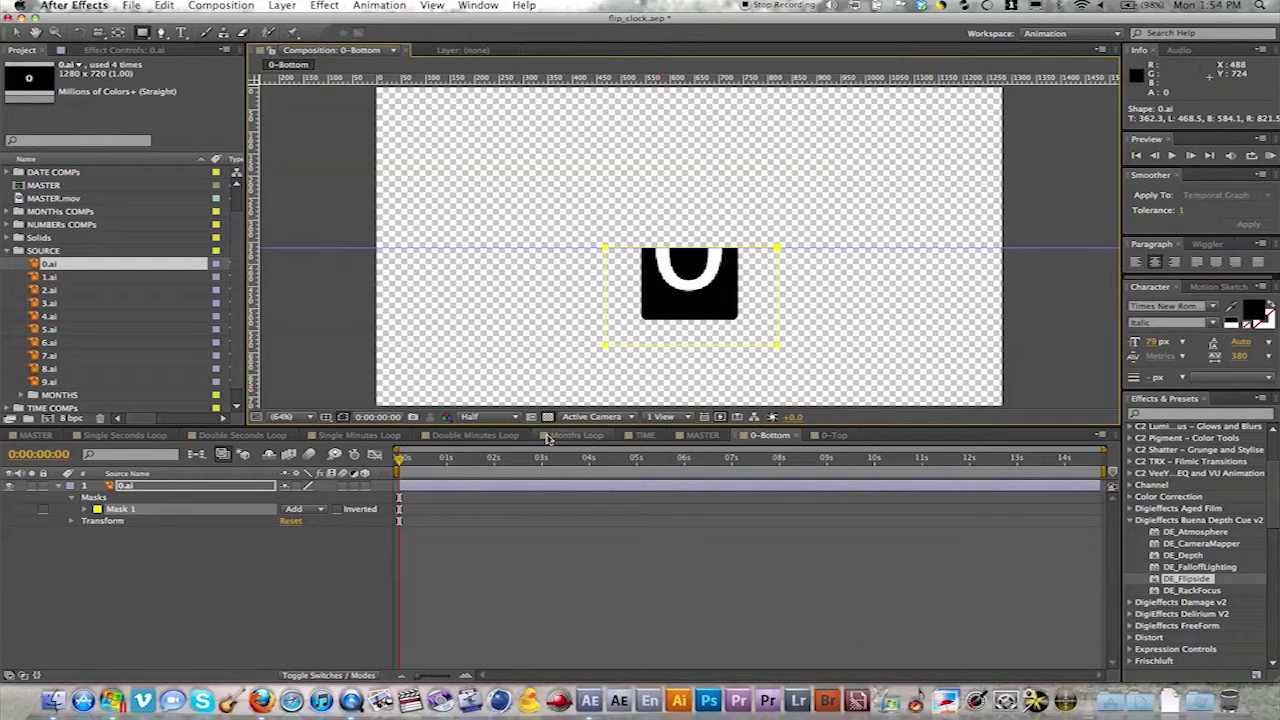
click(210, 571)
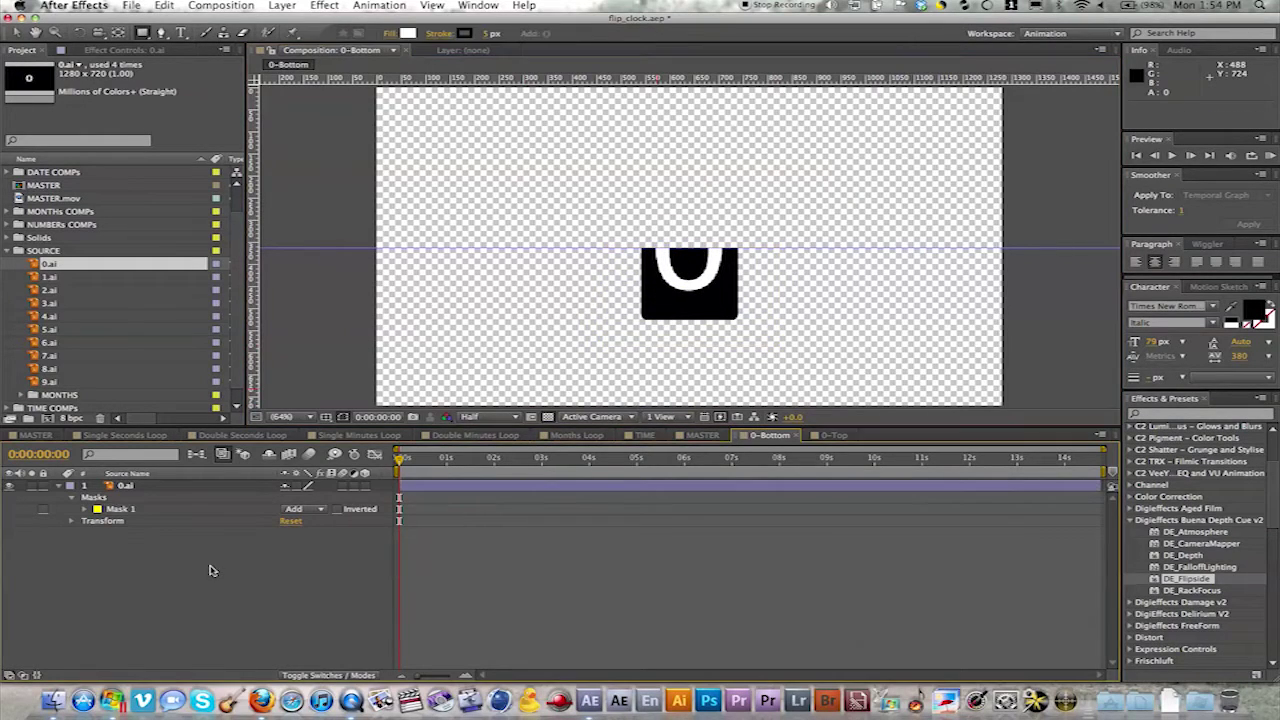
click(130, 511)
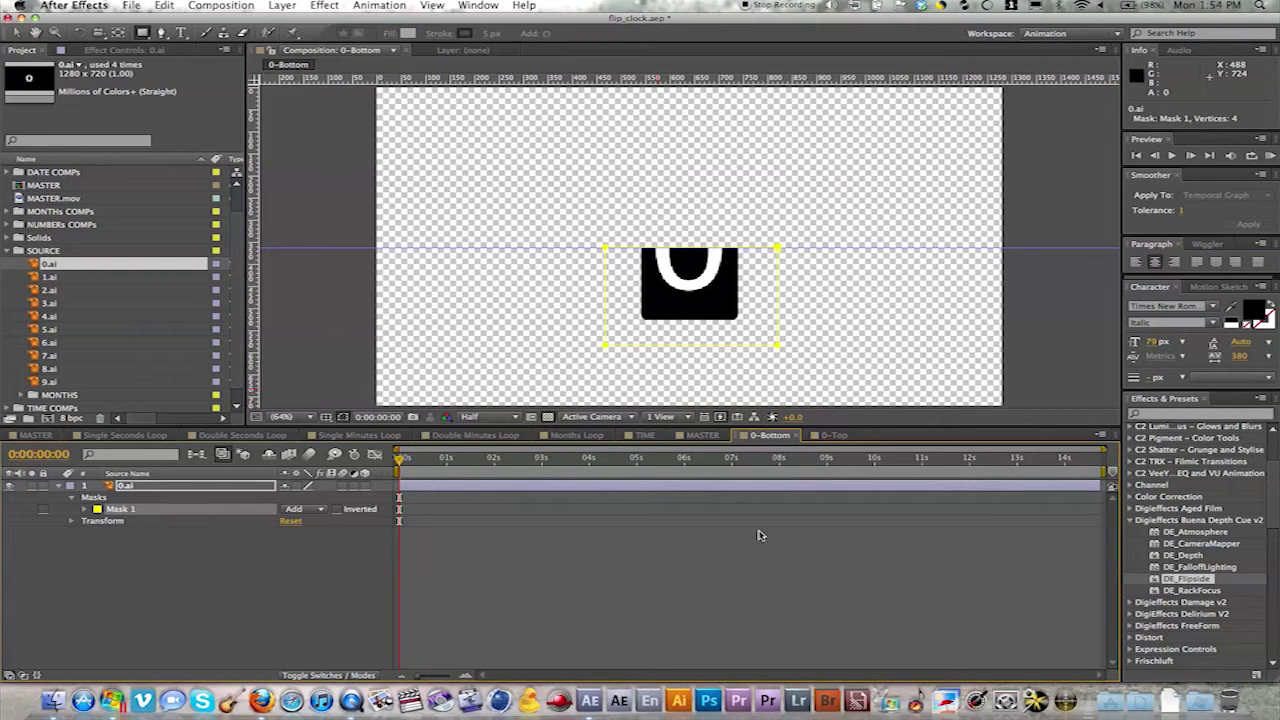
click(834, 436)
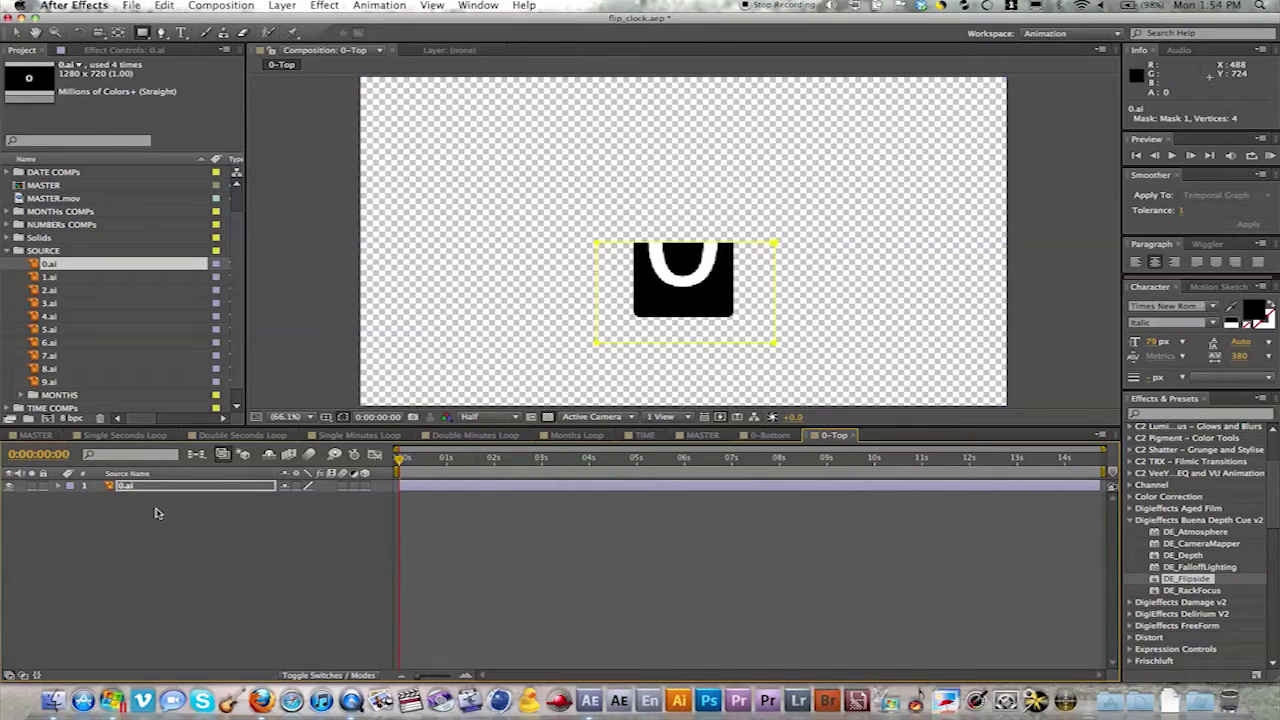
Tick Inverted on Mask 1 of the 0.ai layer in 0-Top, then collapse SOURCE
click(59, 487)
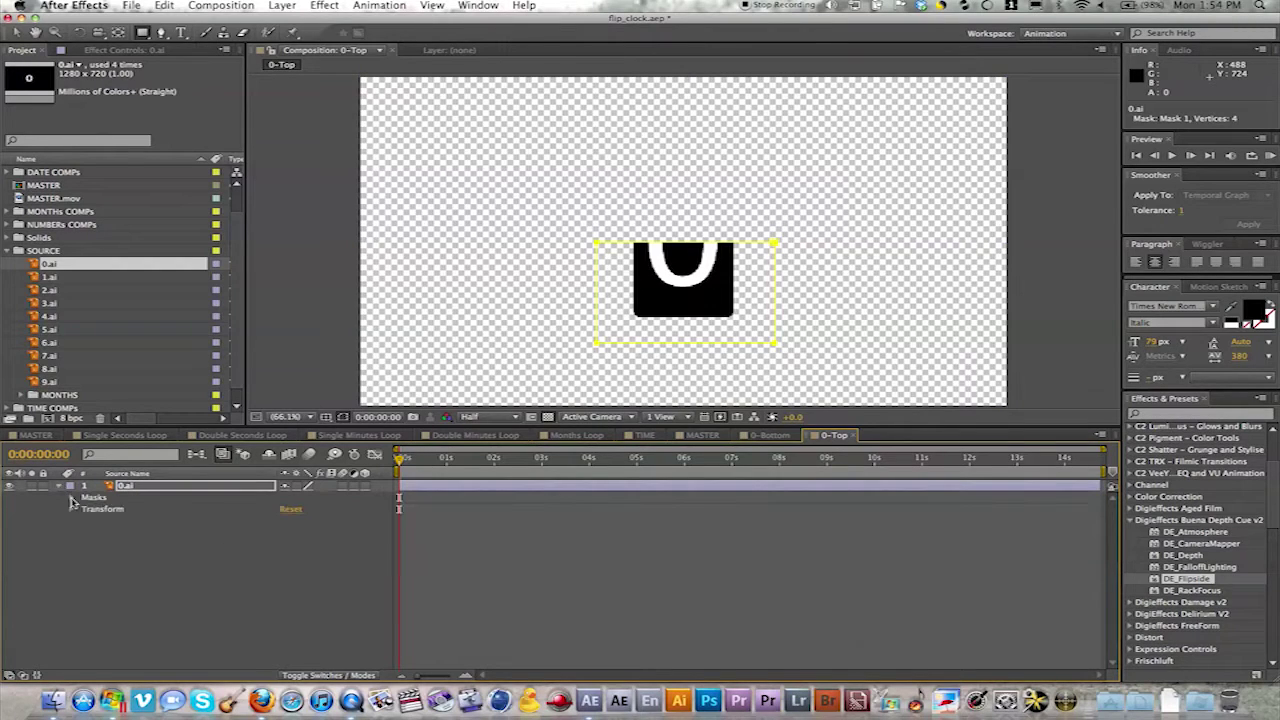
click(72, 498)
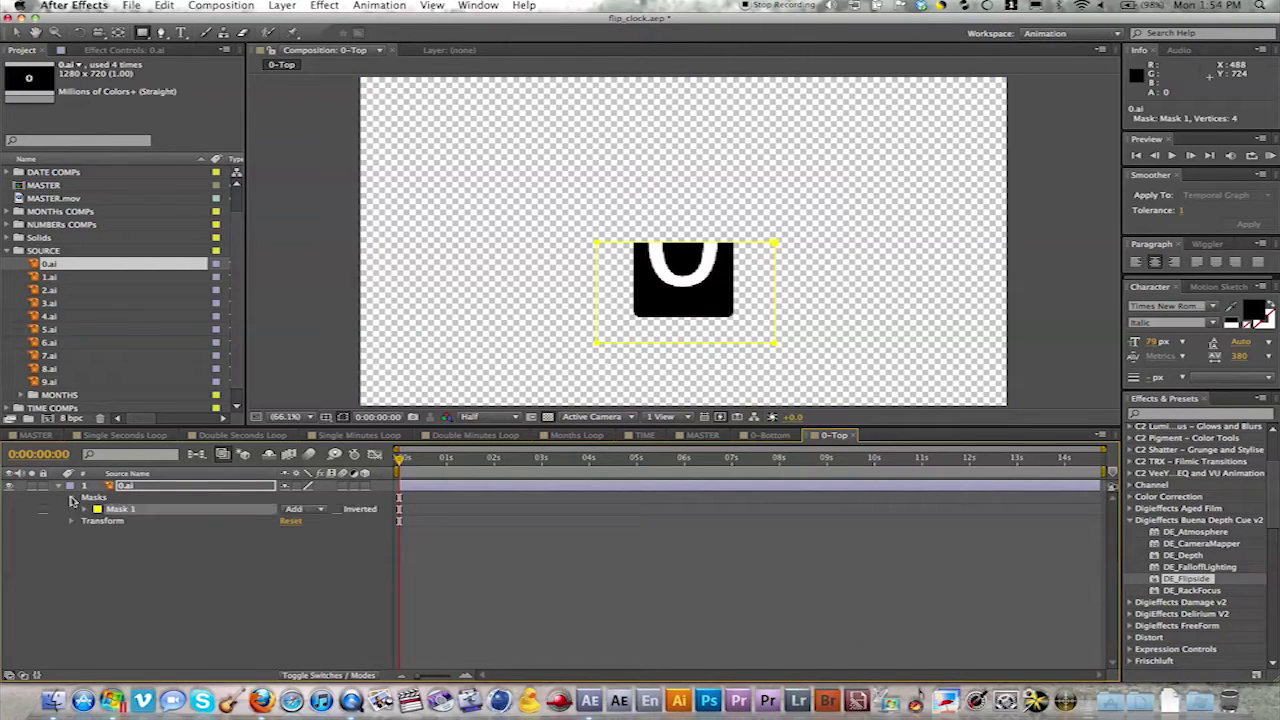
click(337, 510)
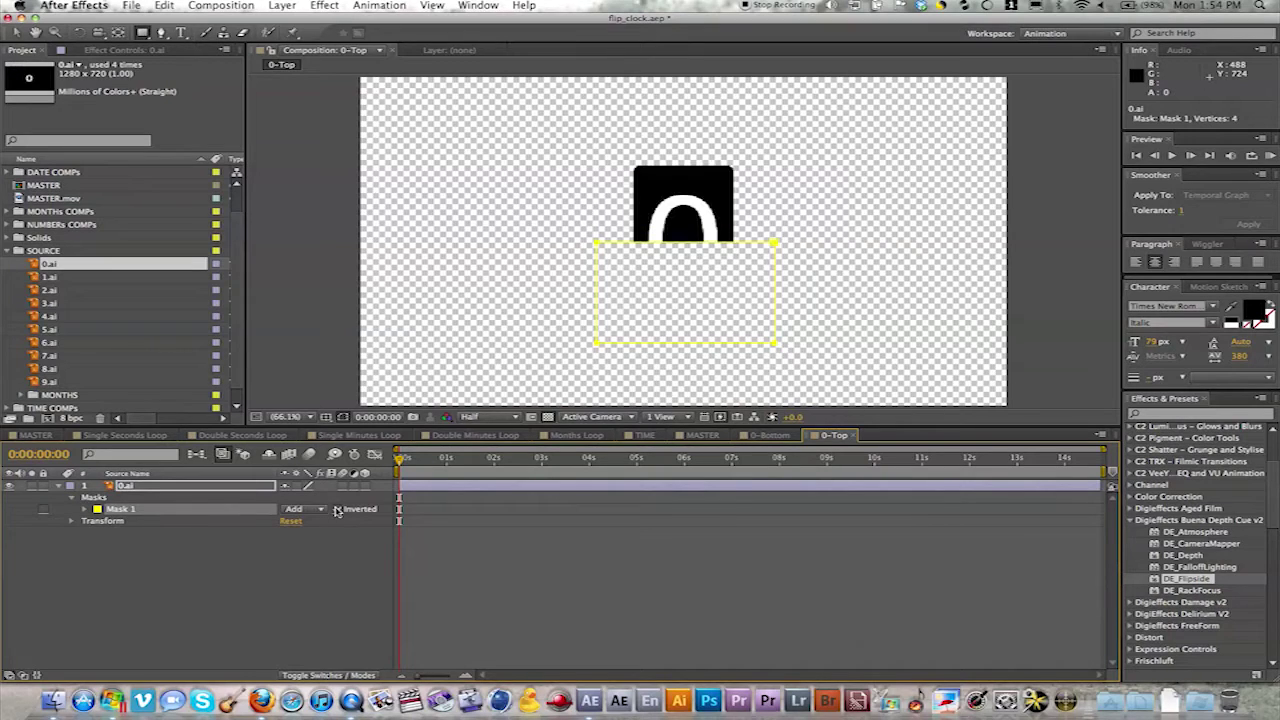
click(262, 558)
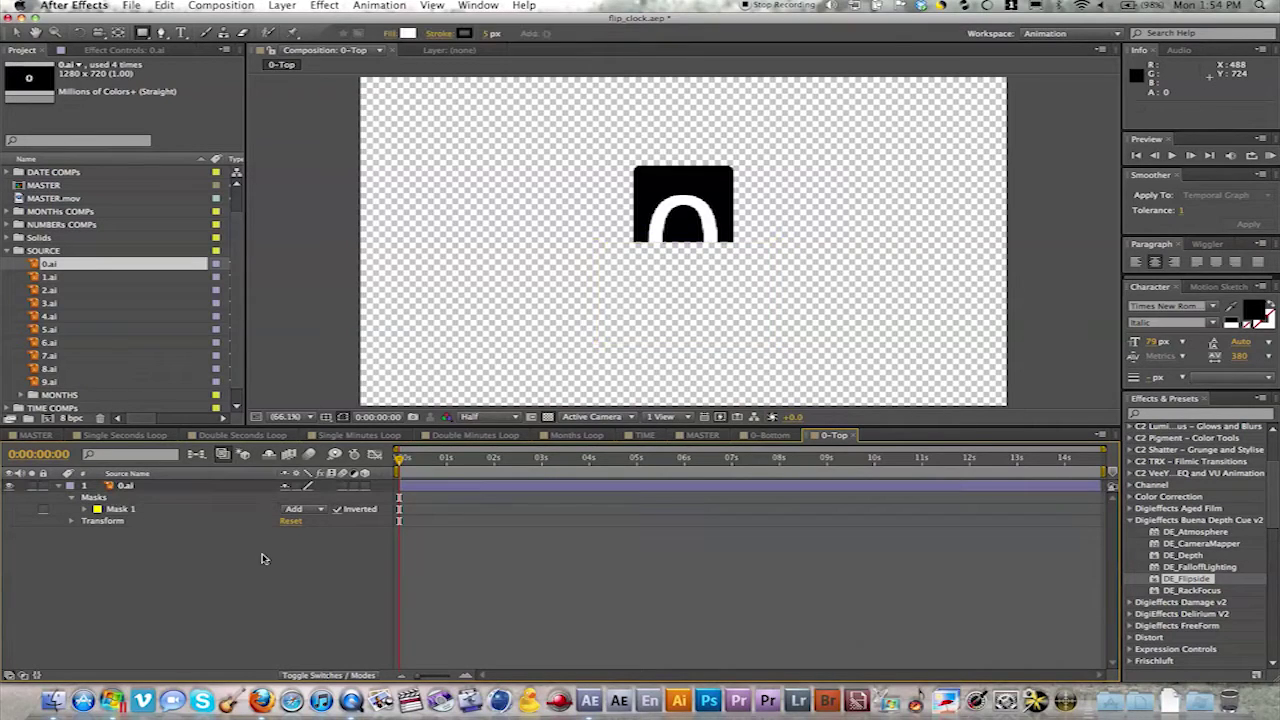
click(769, 437)
click(830, 437)
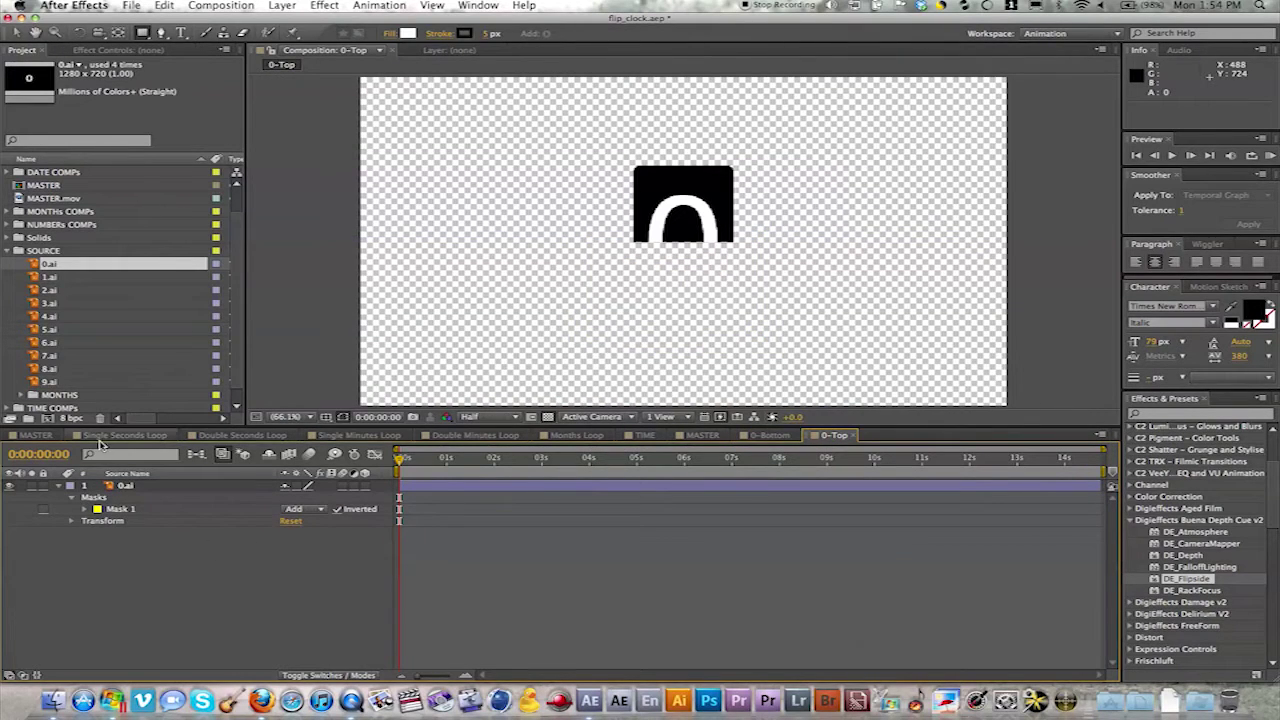
click(15, 251)
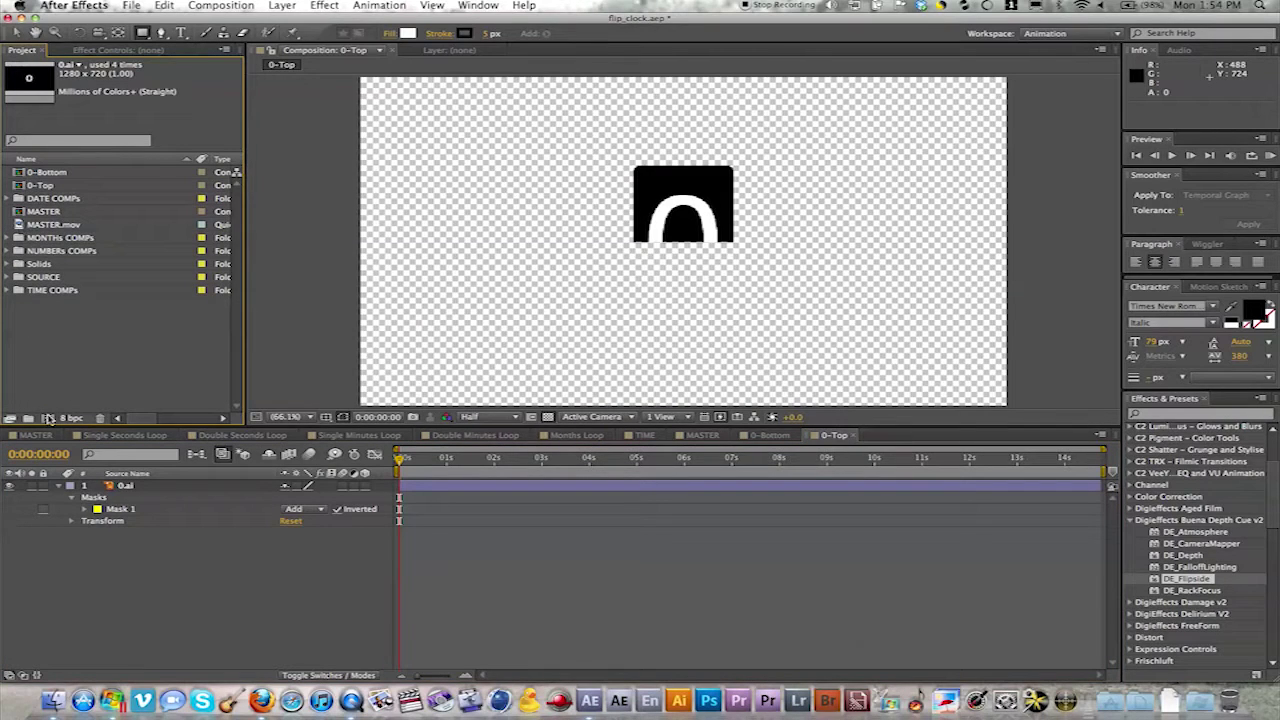
Create the 1-Bottom and 1-Top compositions
click(48, 418)
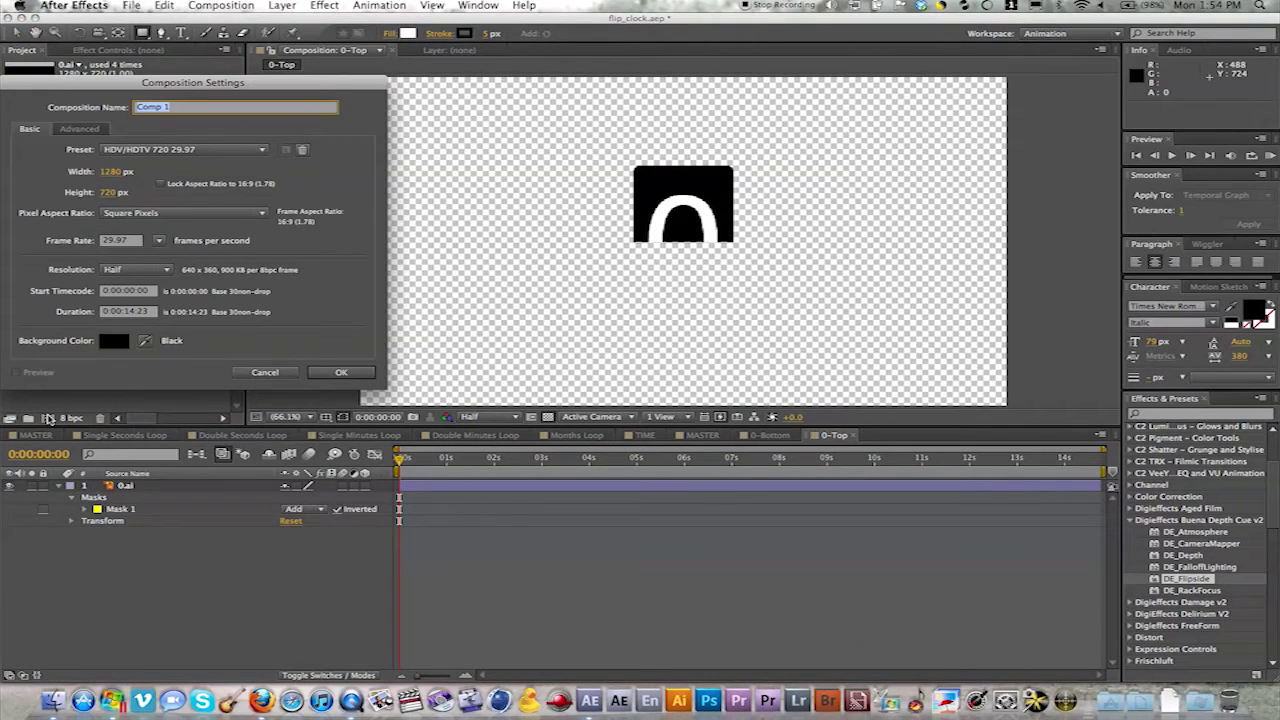
text(S)
text(-Bottom)
key(Return)
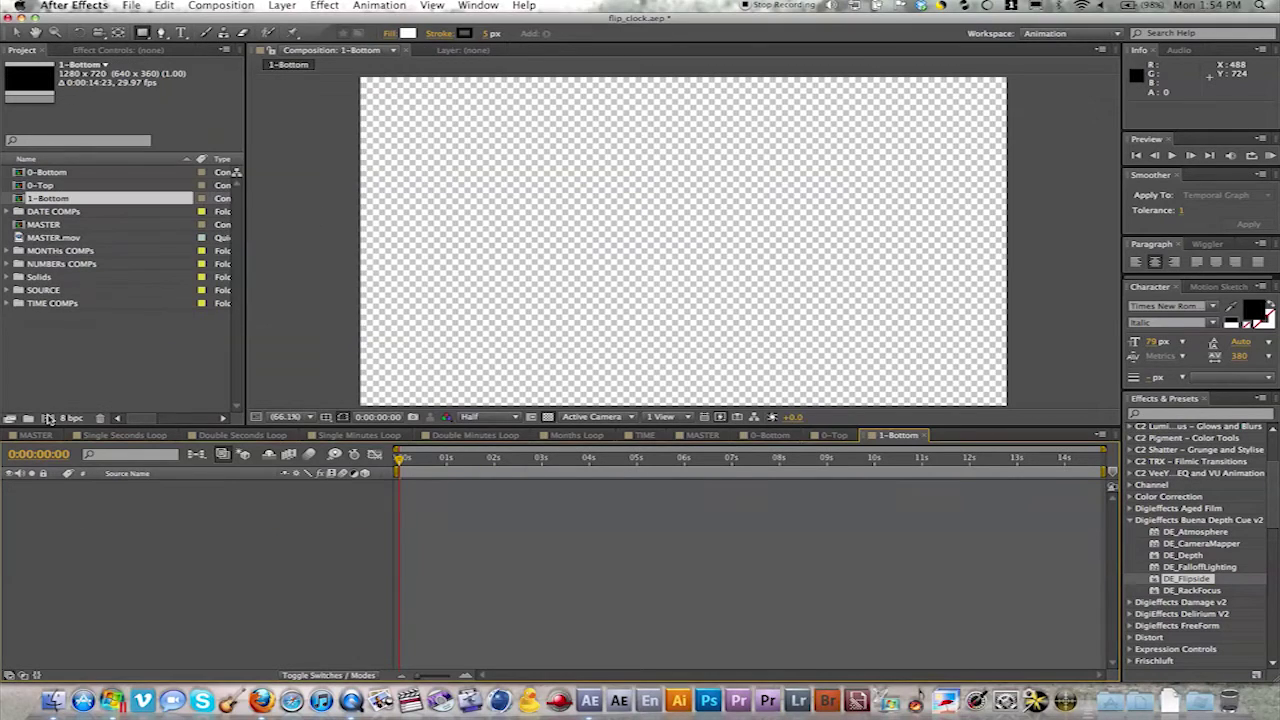
click(48, 418)
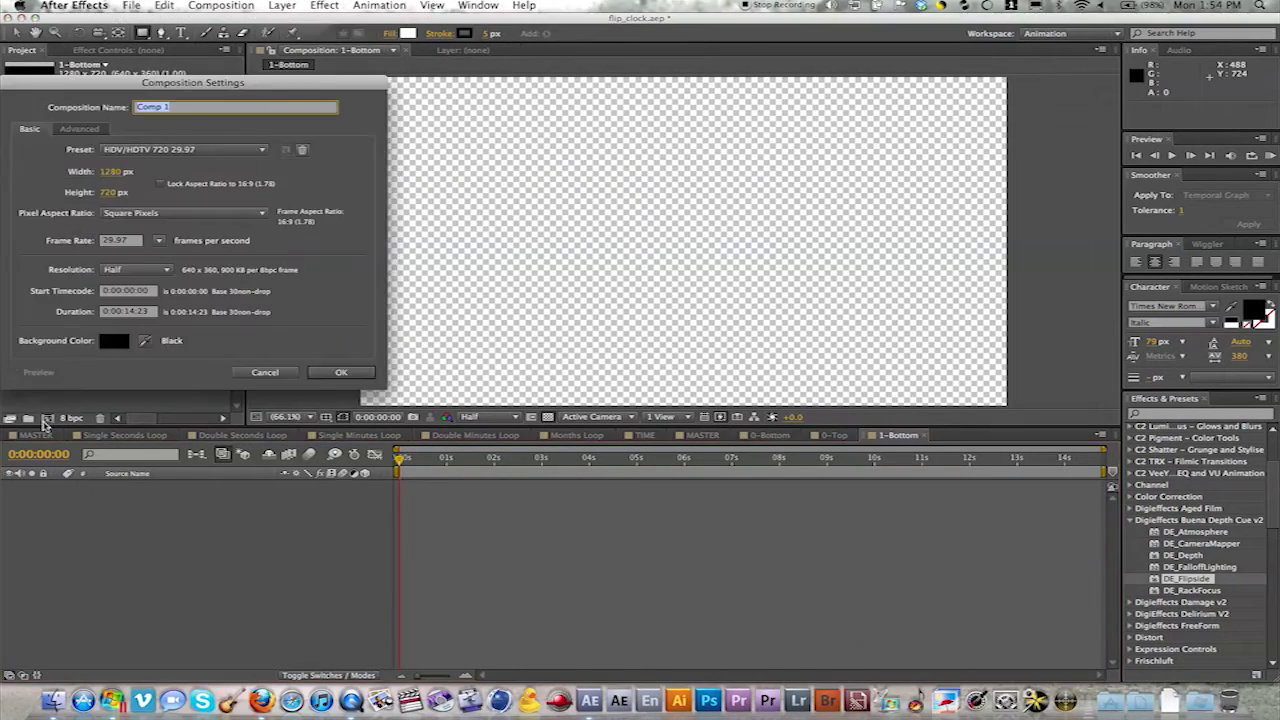
text(1-Top)
key(Return)
Create the 2-Bottom and 2-Top compositions
click(48, 418)
text(2-Bottom)
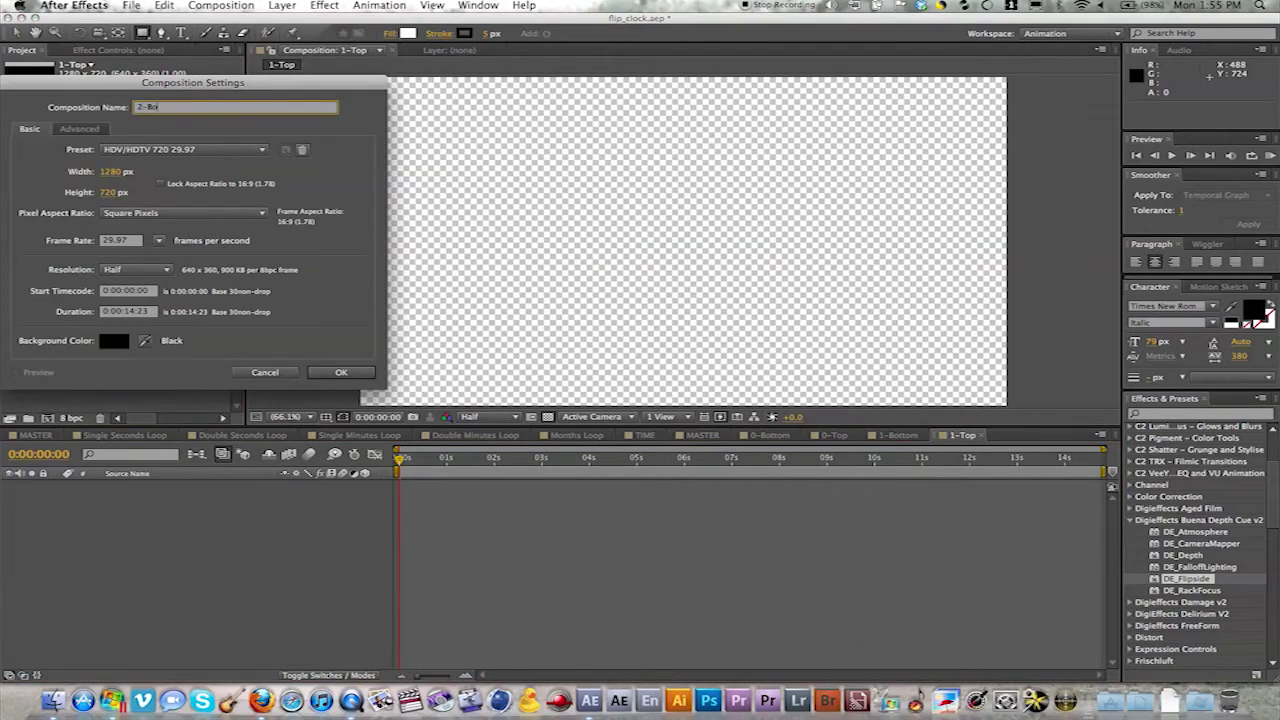
key(Return)
click(50, 418)
text(2-Top)
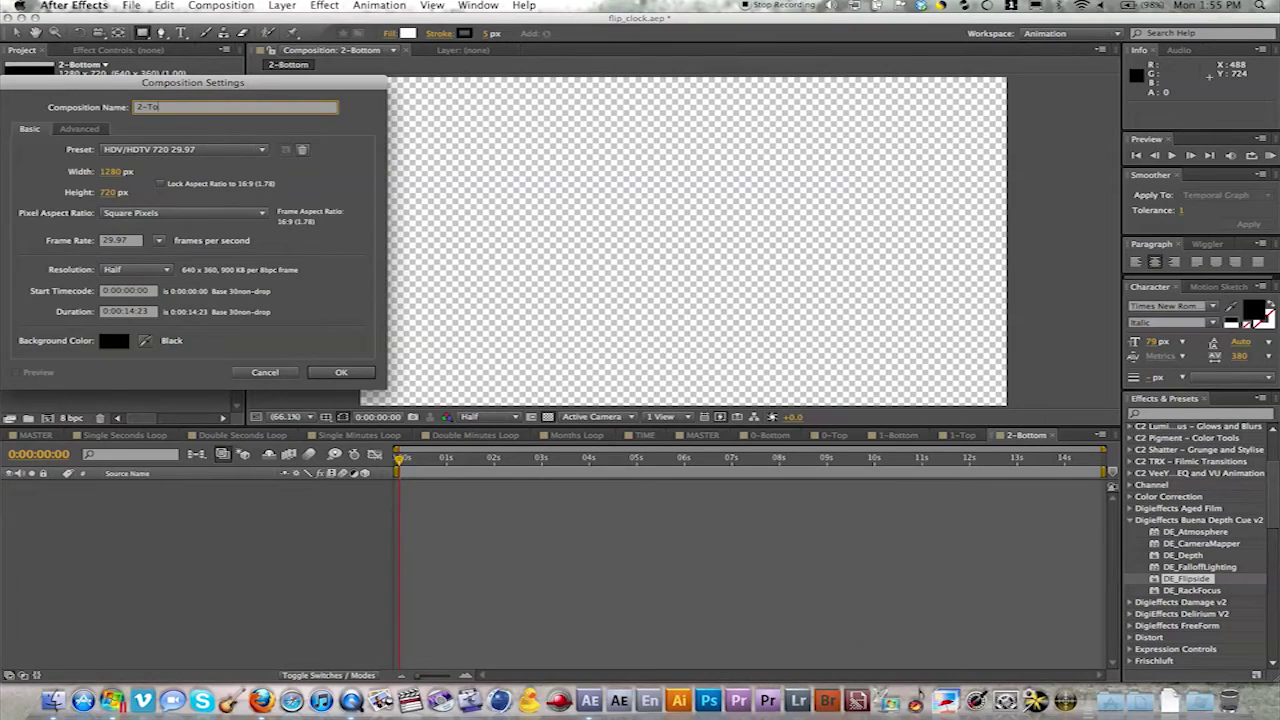
key(Return)
Place the 1.ai card as a layer in both 1-Bottom and 1-Top
double_click(42, 198)
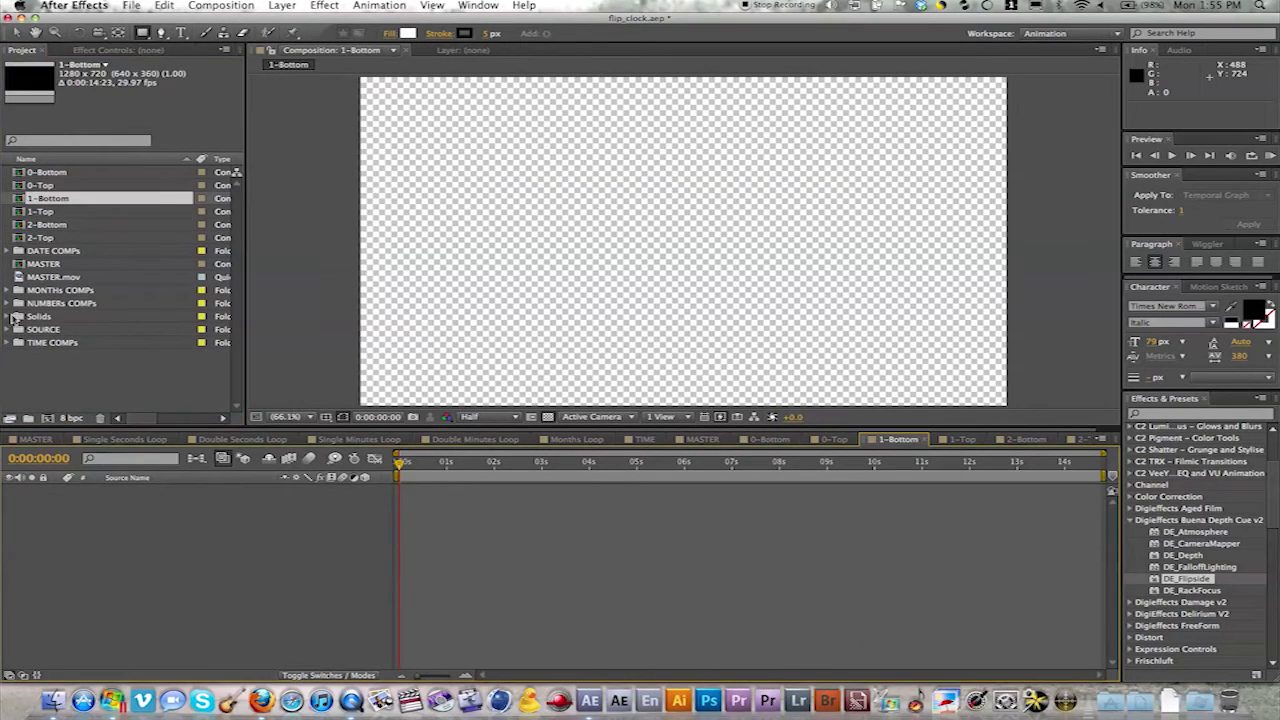
click(17, 329)
scroll(100, 290, down, 3)
drag(45, 276, 100, 517)
click(962, 439)
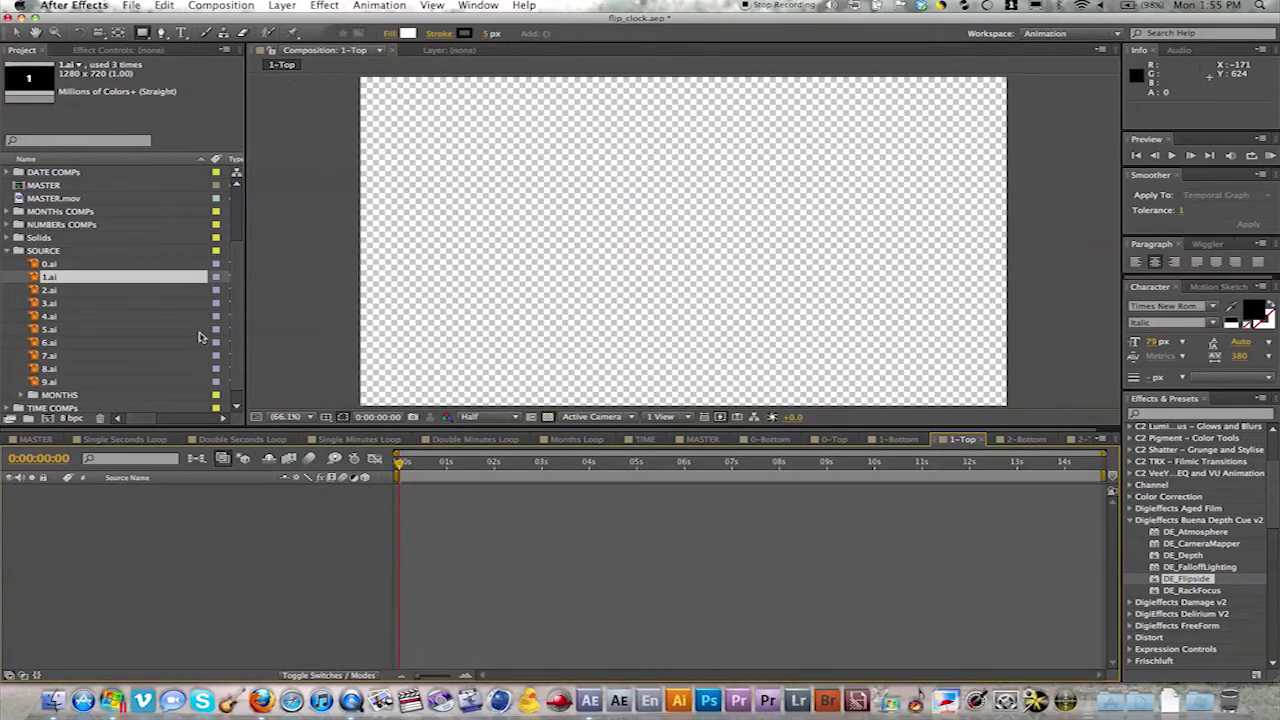
drag(45, 276, 100, 517)
Place the 2.ai card as a layer in both 2-Bottom and 2-Top
click(1025, 439)
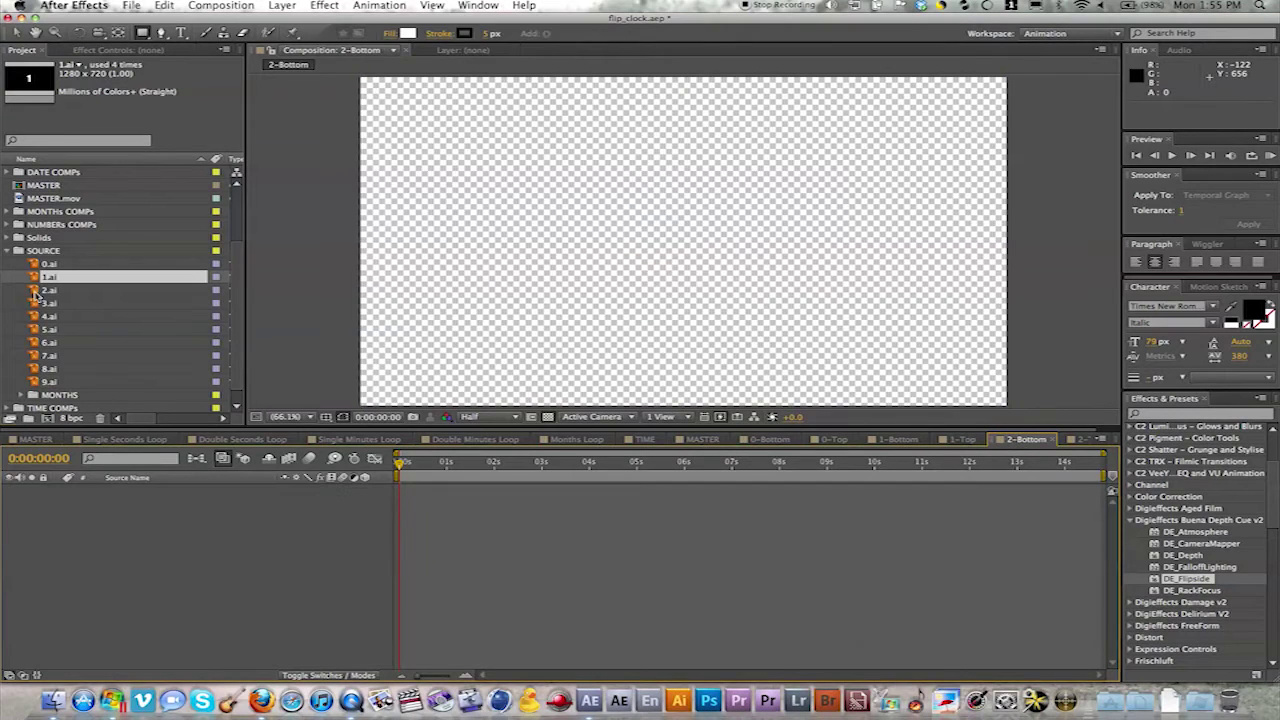
drag(42, 290, 100, 517)
click(1080, 439)
drag(35, 290, 76, 532)
Copy Mask 1 from 0-Bottom and paste it onto the 1 card in 1-Bottom
click(770, 440)
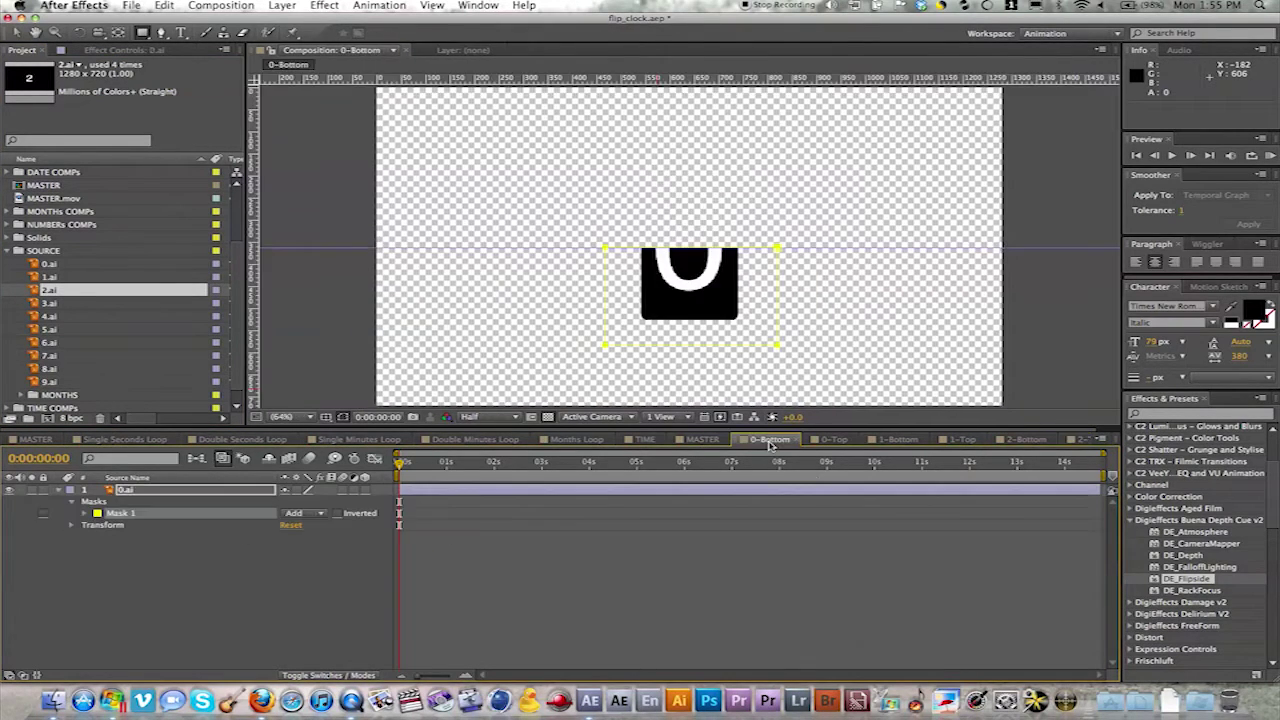
click(117, 514)
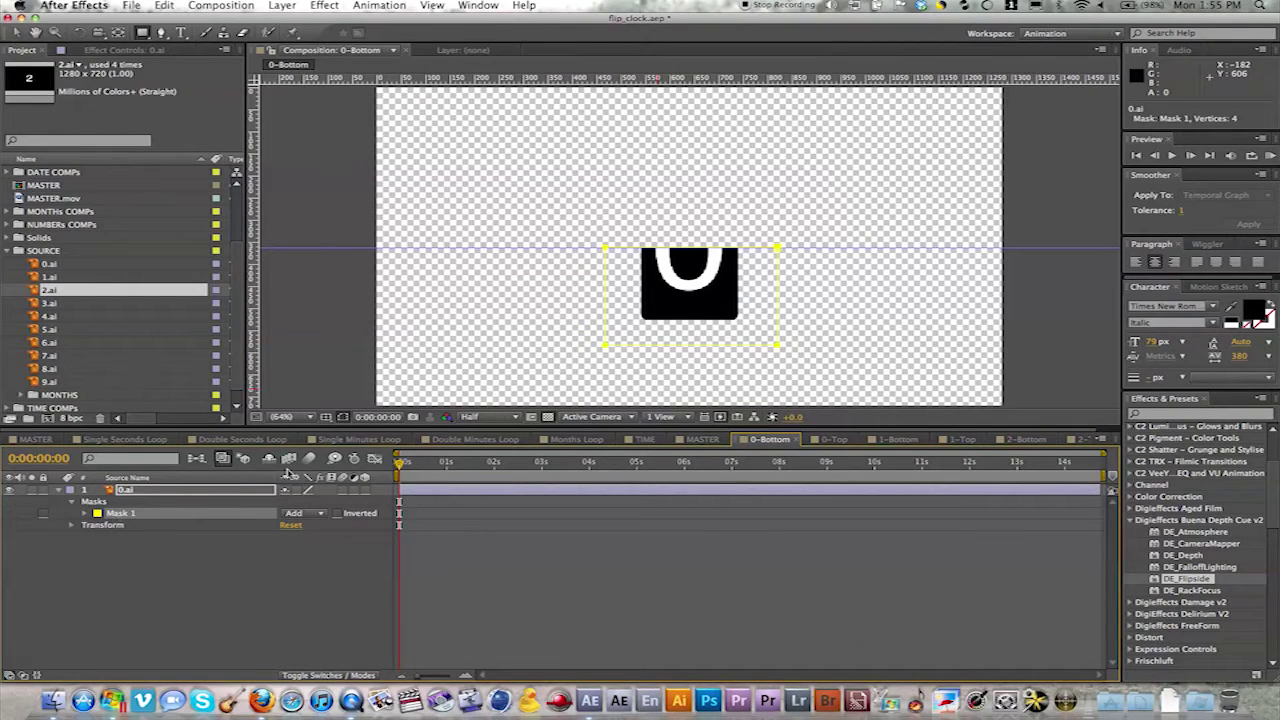
click(890, 440)
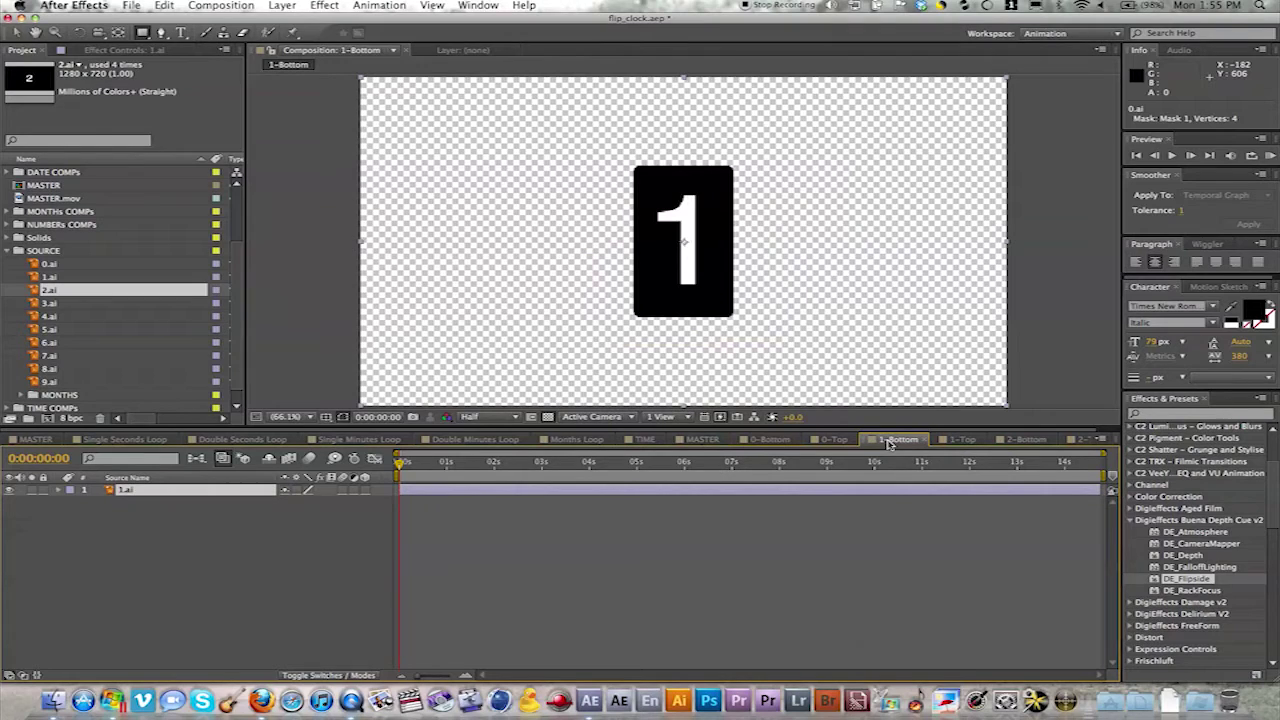
key(super+v)
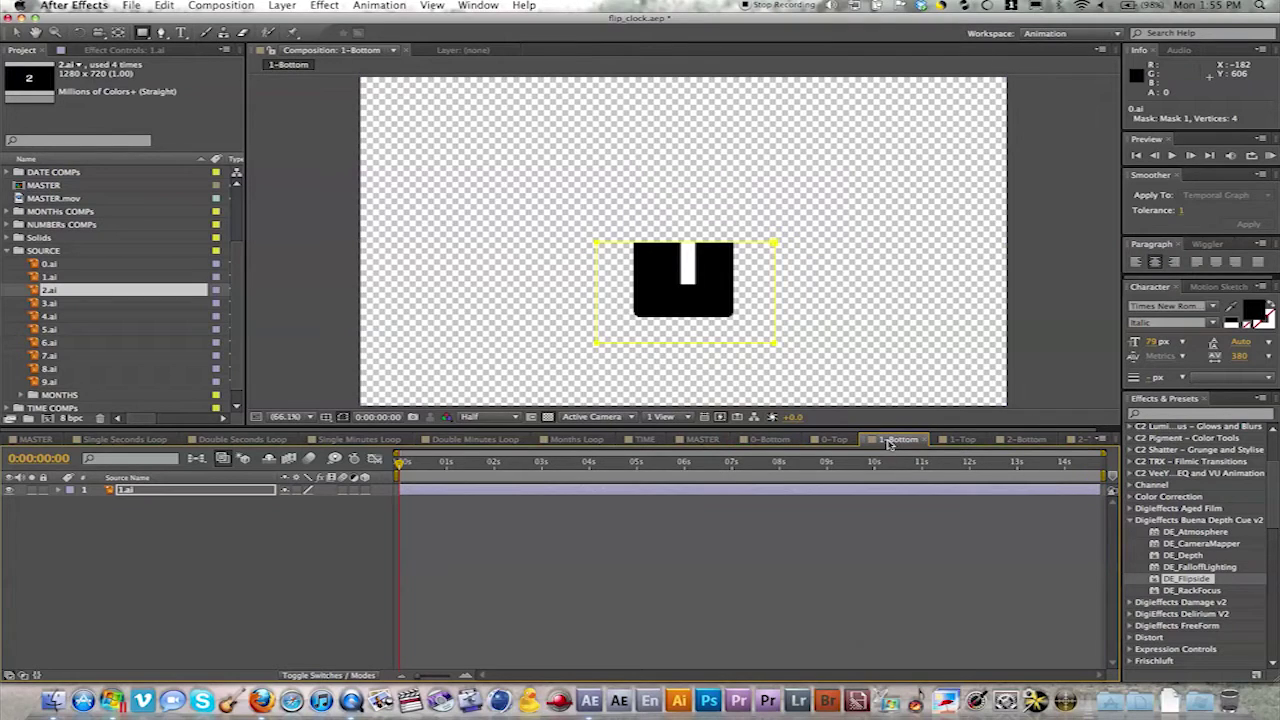
Paste the mask onto the 1 card in 1-Top and invert it
click(963, 440)
key(super+v)
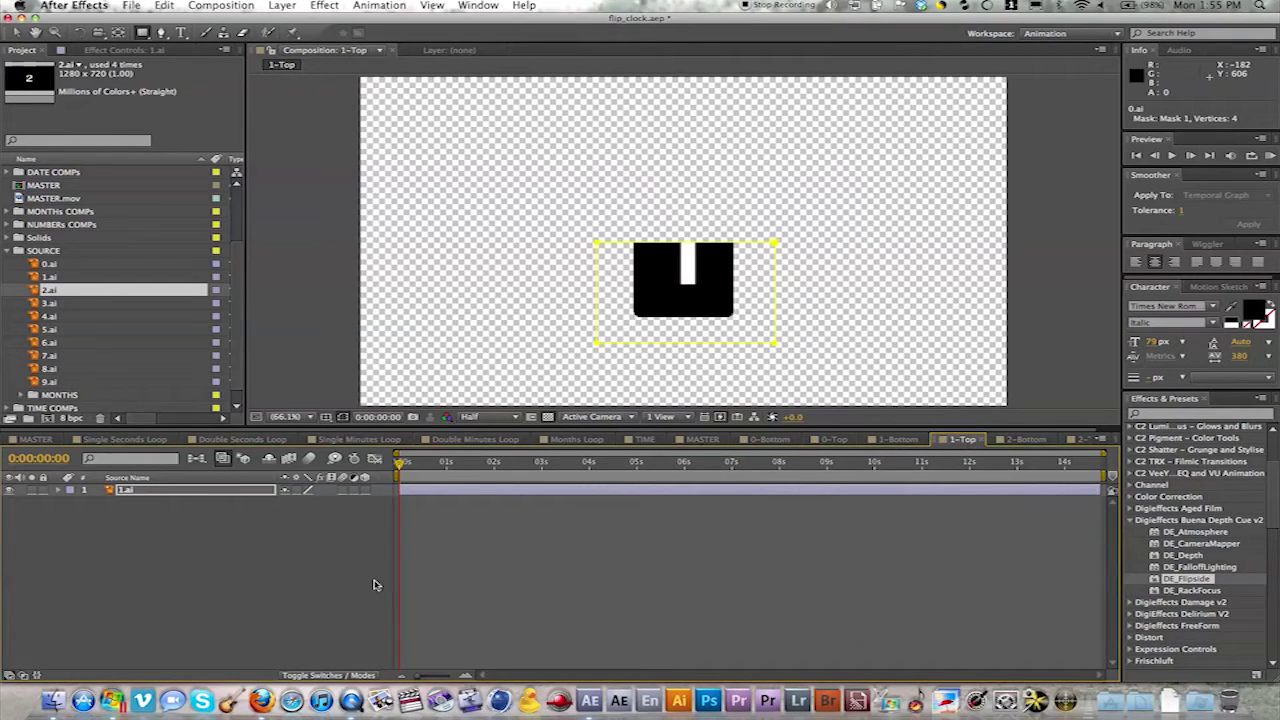
key(m)
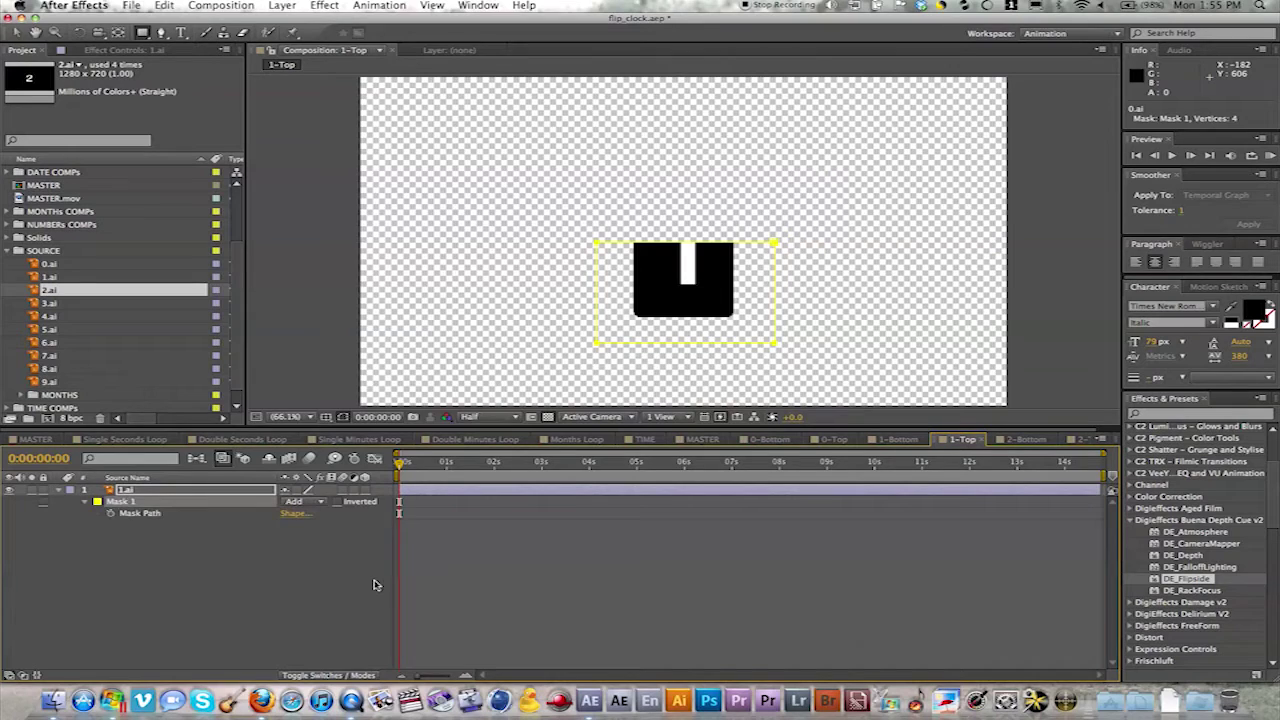
click(338, 502)
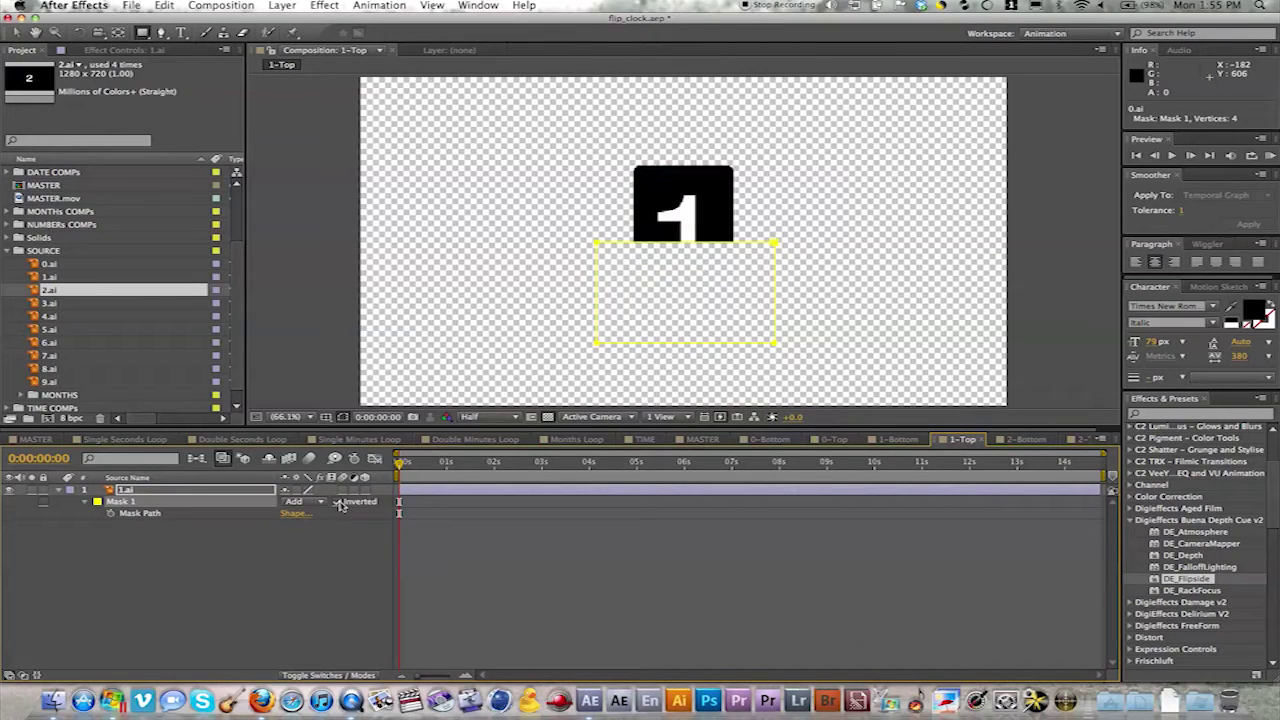
Mask the 2 card in 2-Bottom and 2-Top, inverting it in 2-Top and making that layer 3D
click(1025, 439)
click(957, 486)
key(super+v)
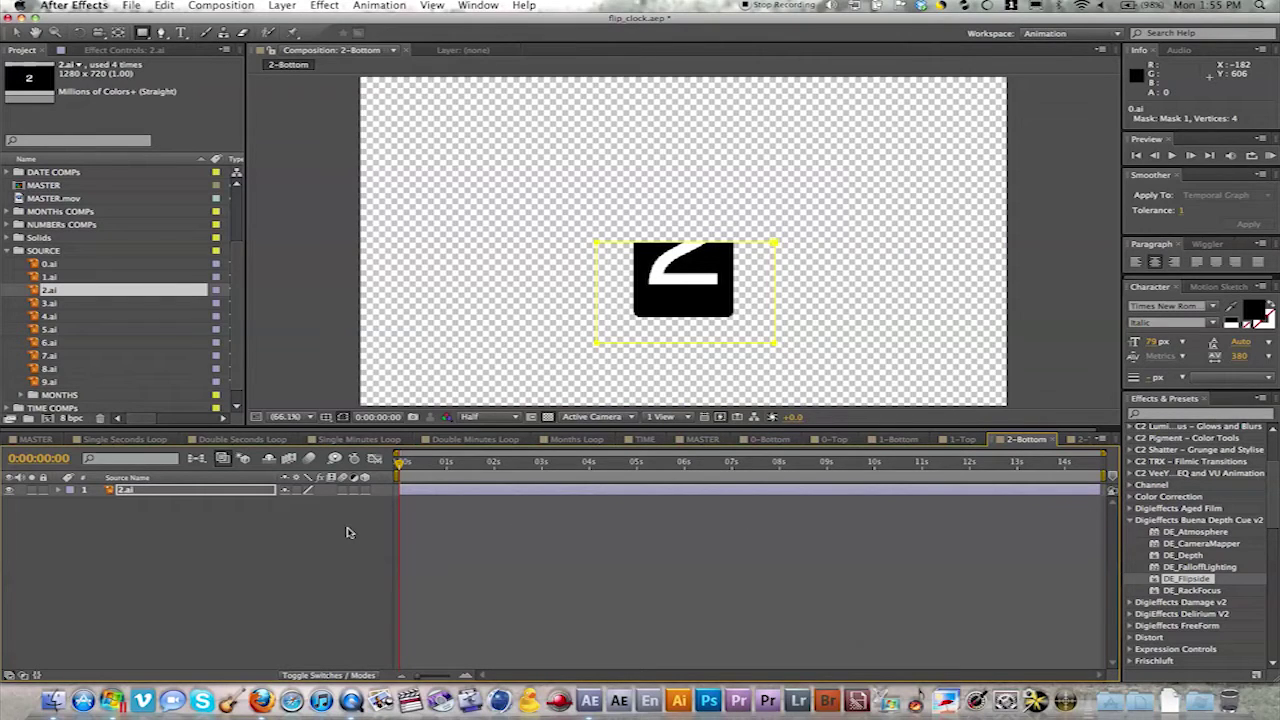
click(1078, 439)
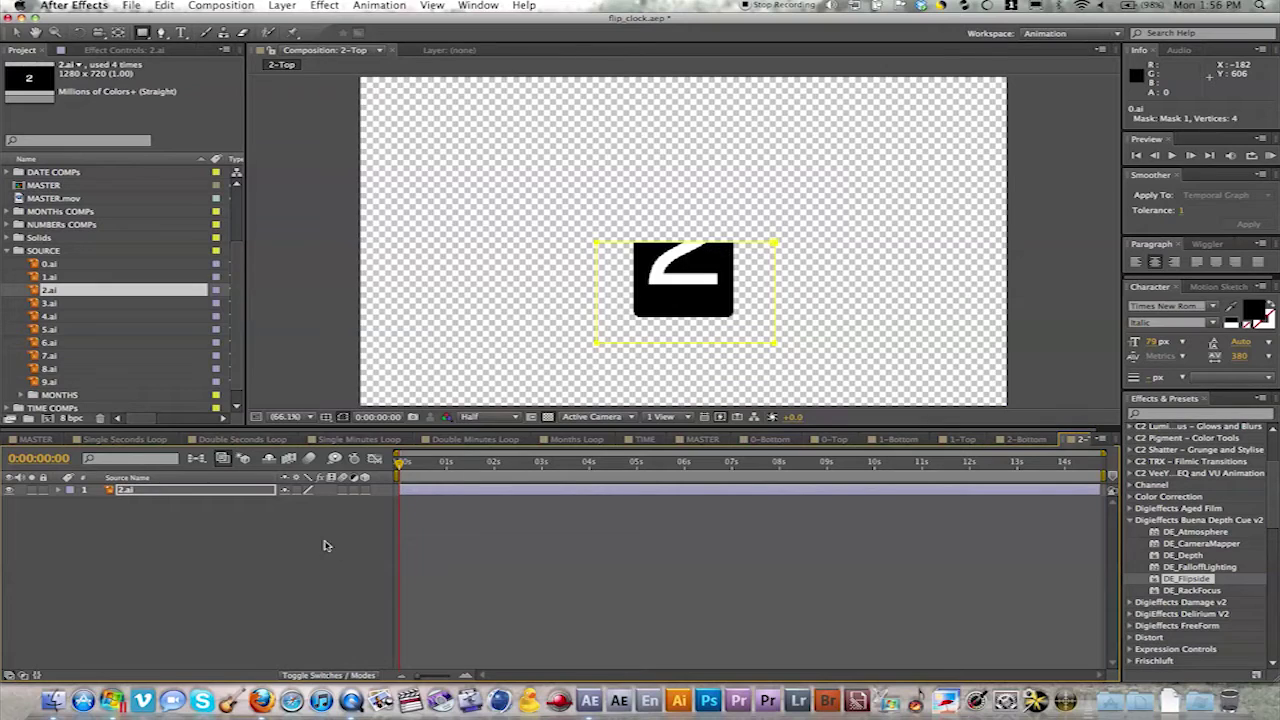
key(m)
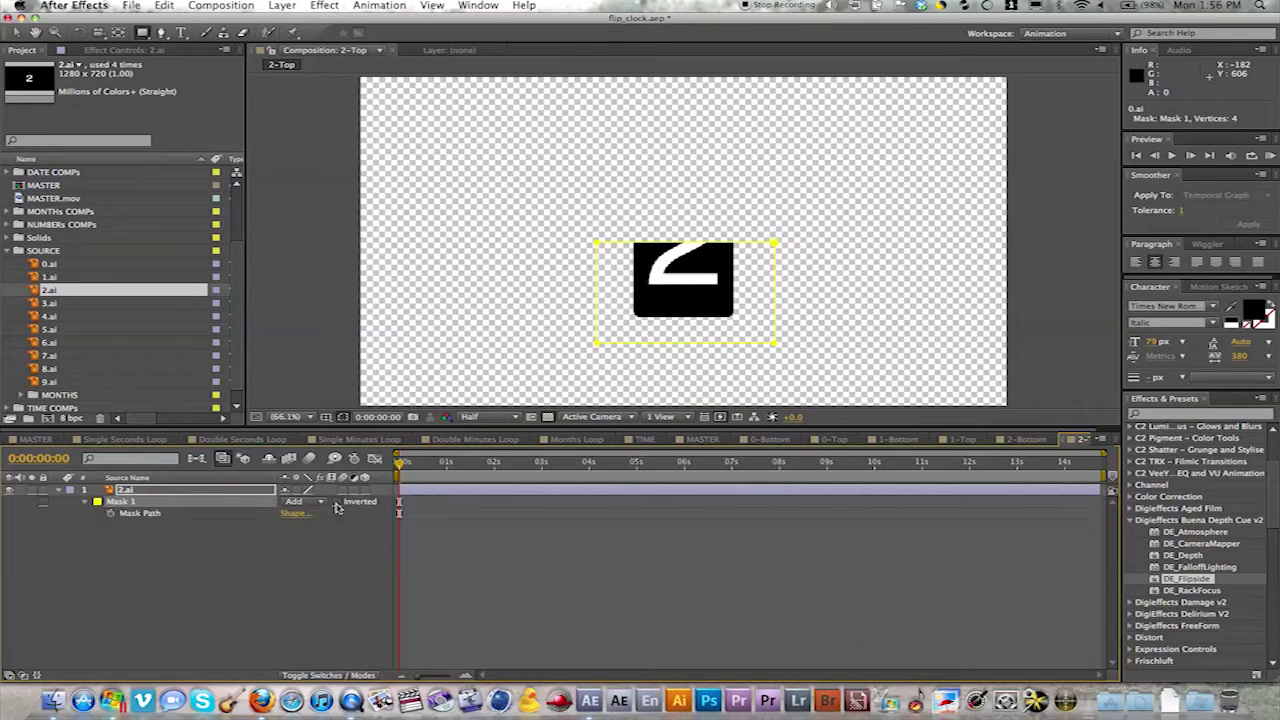
click(338, 501)
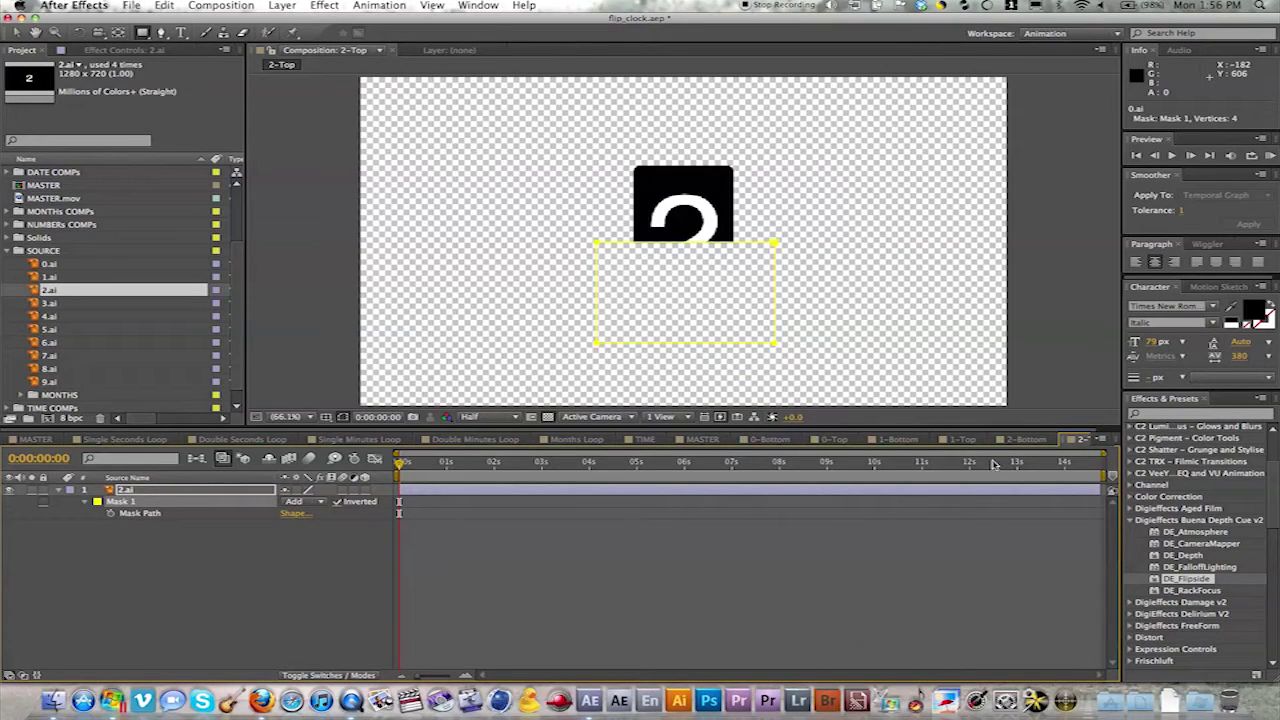
click(366, 489)
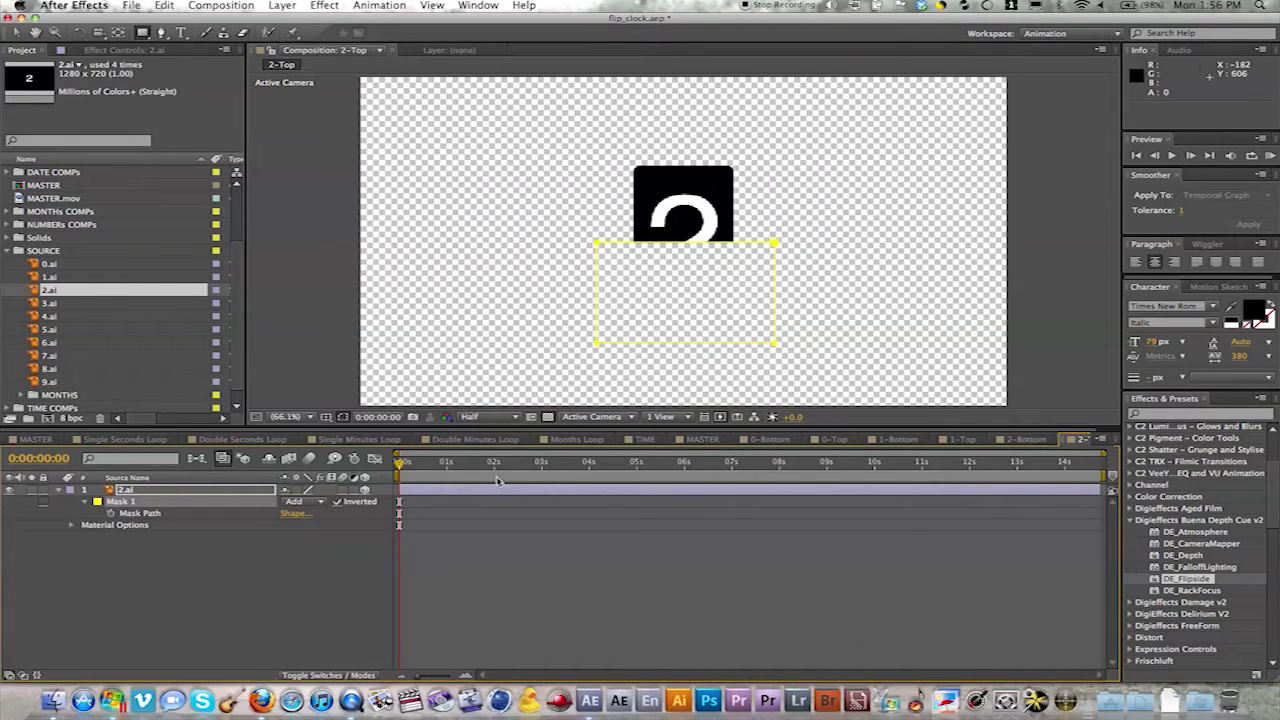
click(308, 457)
Step through the 0 and 1 compositions to check the half-card crops
click(1030, 439)
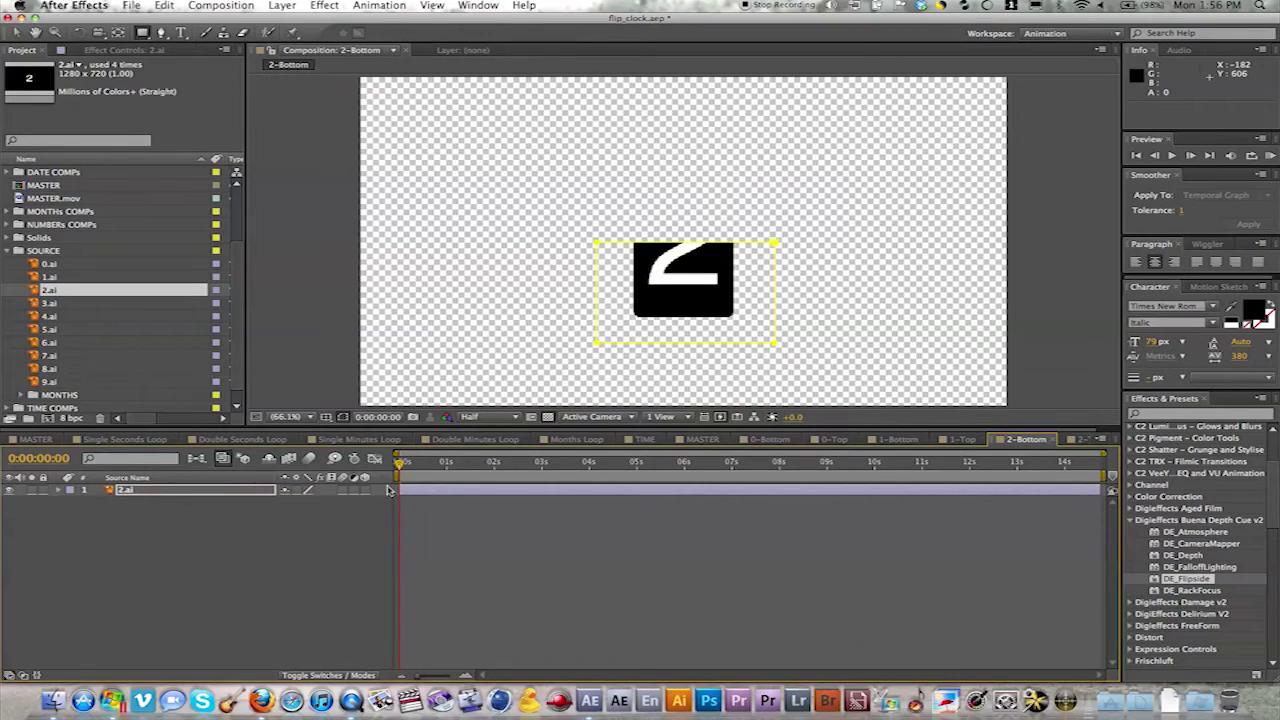
click(962, 439)
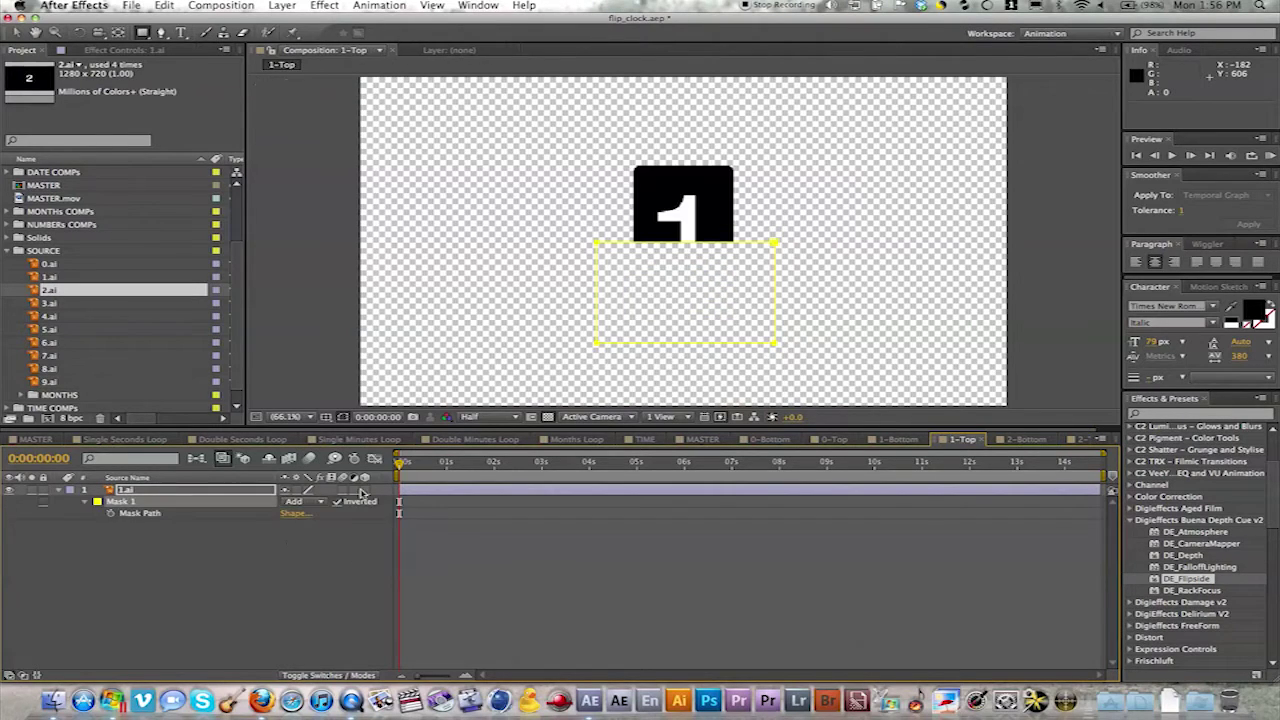
click(898, 439)
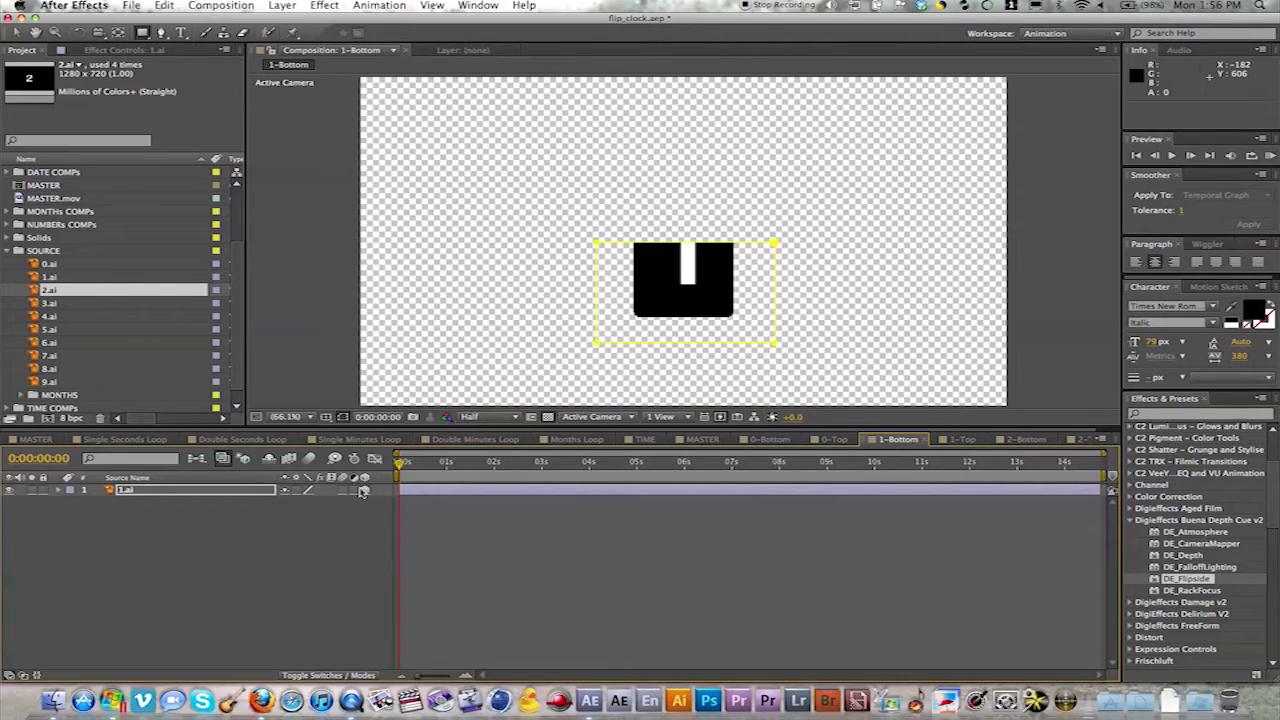
key(super+shift+comma)
key(super+shift+comma)
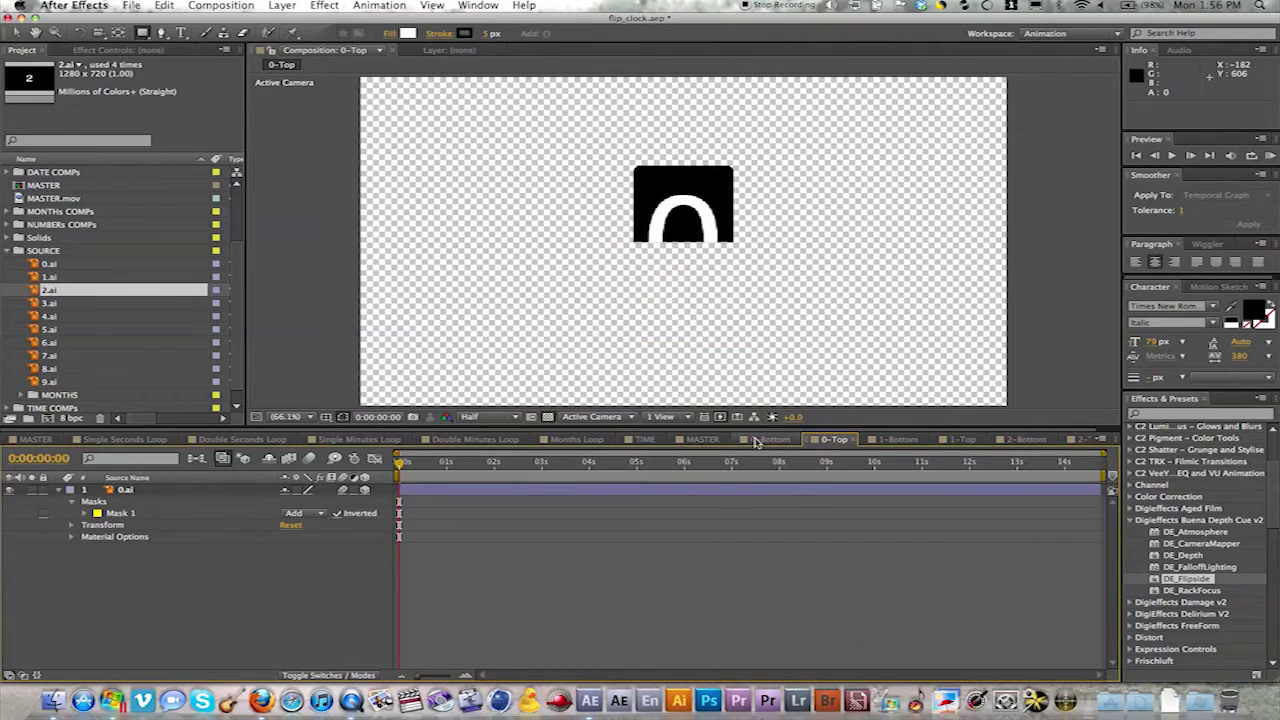
key(super+shift+period)
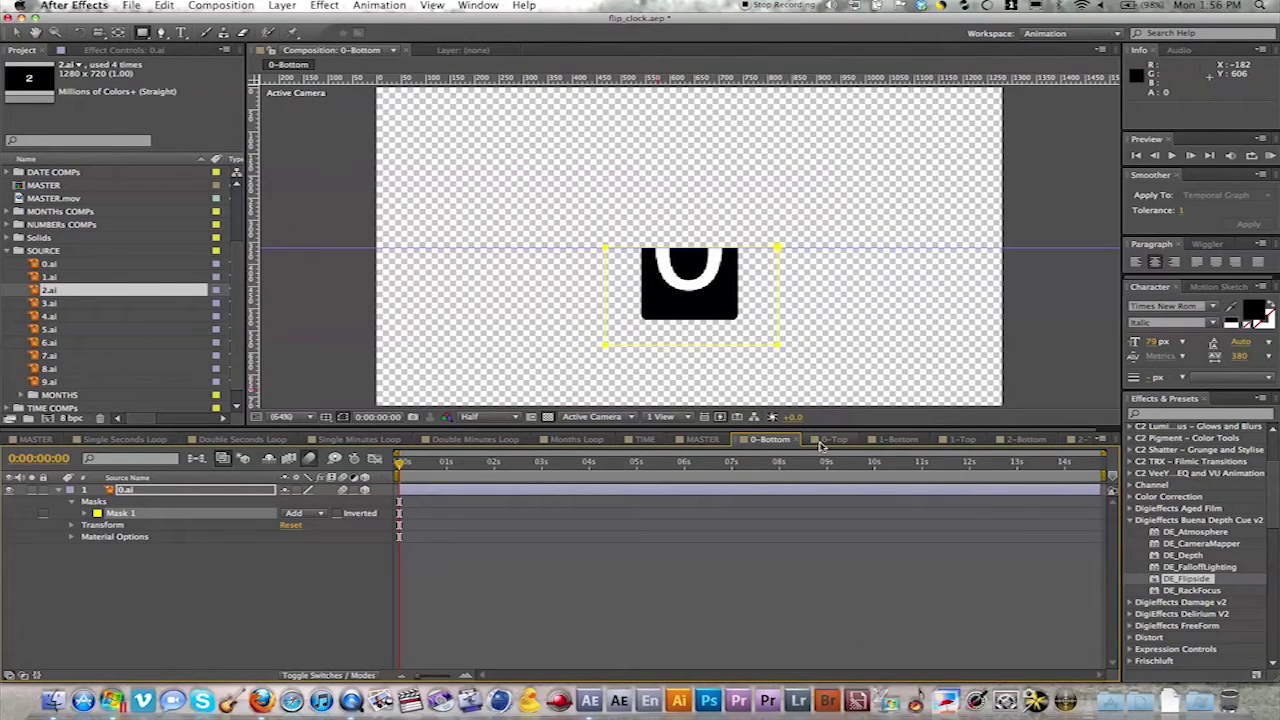
key(super+shift+period)
key(super+shift+period)
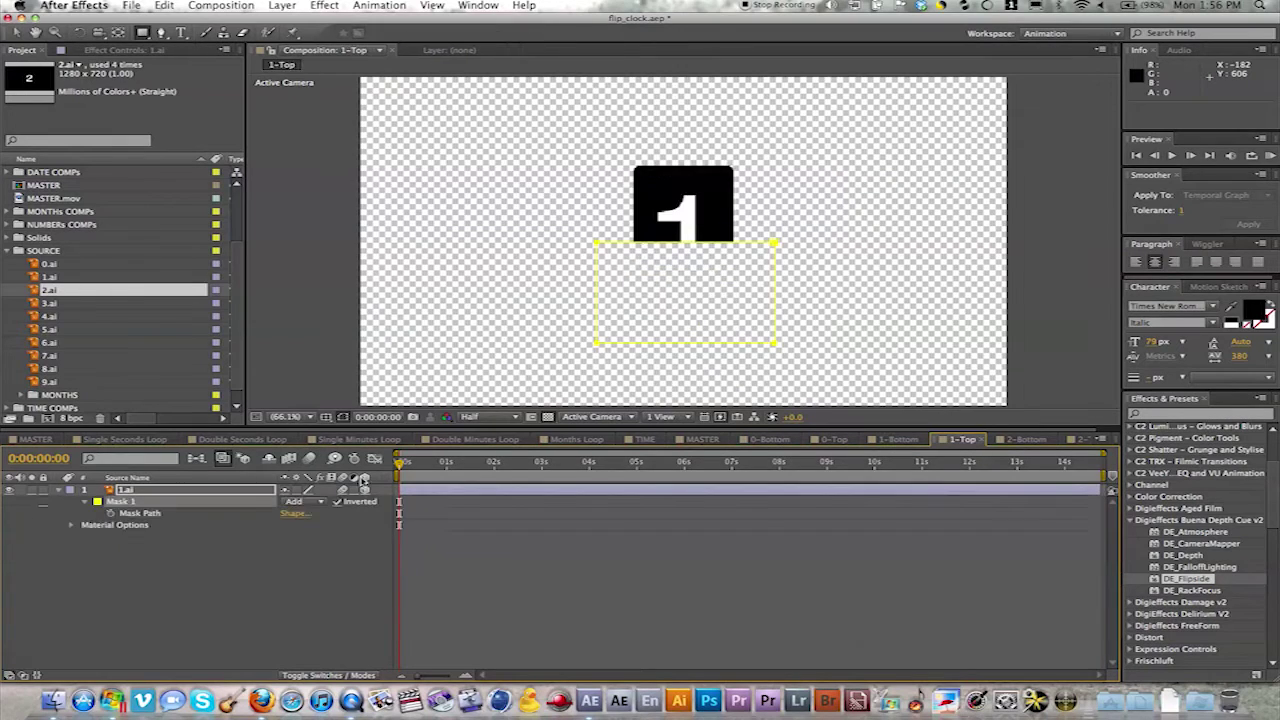
key(super+shift+period)
key(super+shift+period)
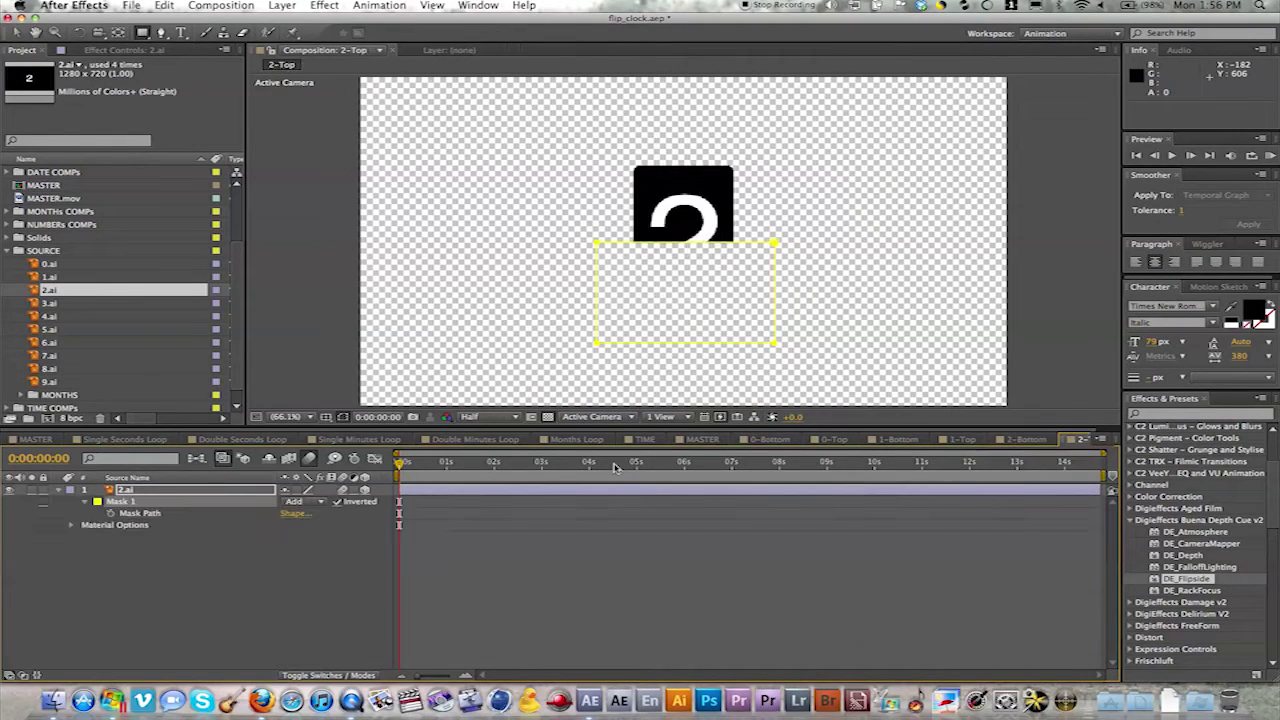
Add all six half-card comps, 0-Bottom through 2-Top, as layers in MASTER
click(692, 443)
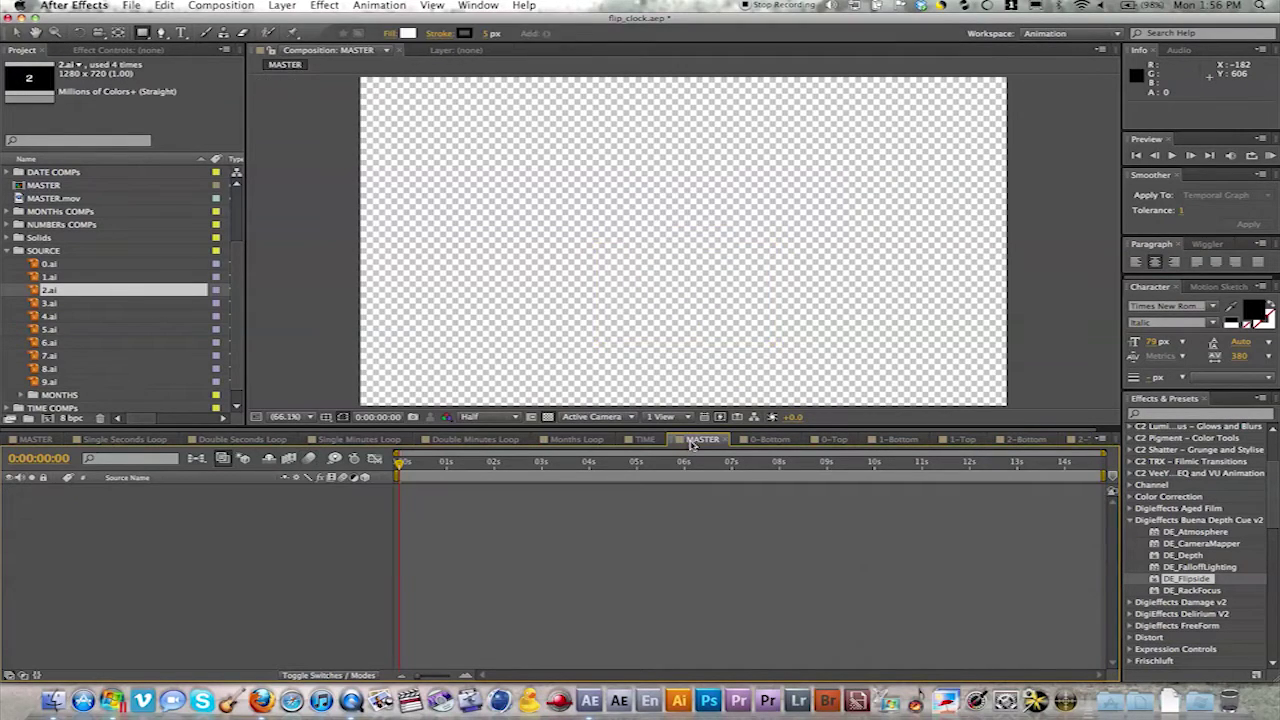
click(13, 251)
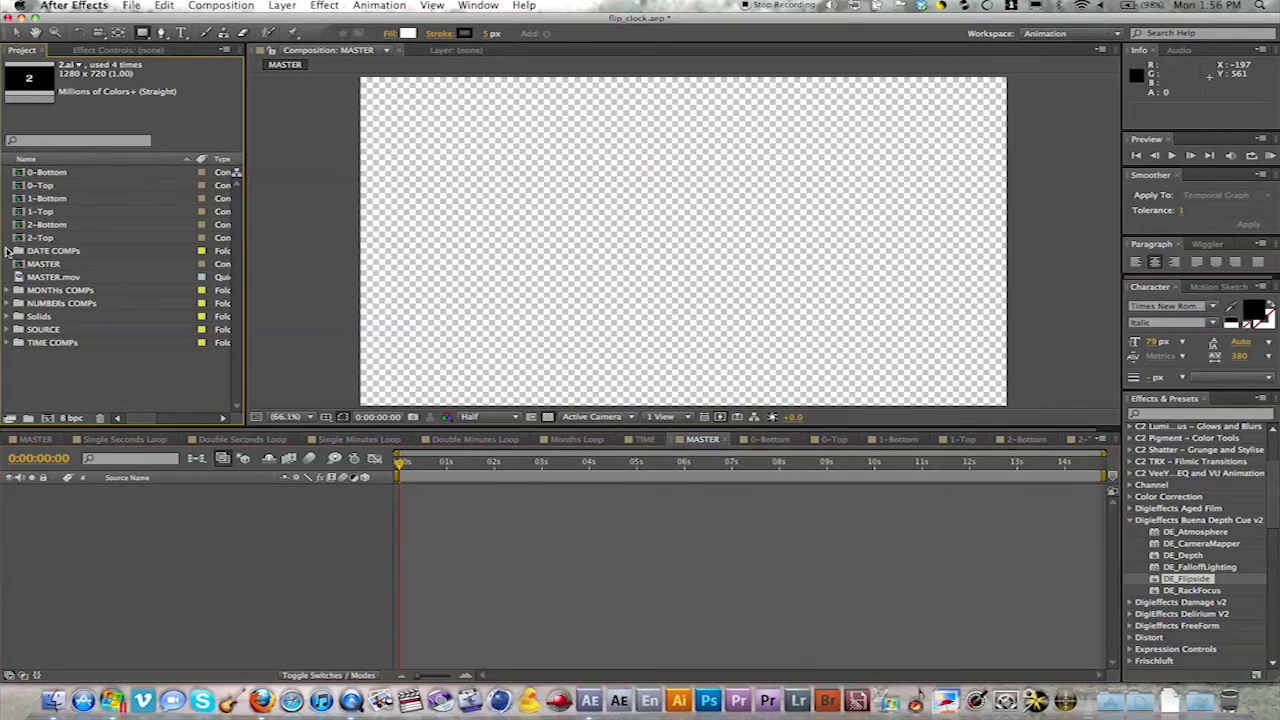
click(23, 173)
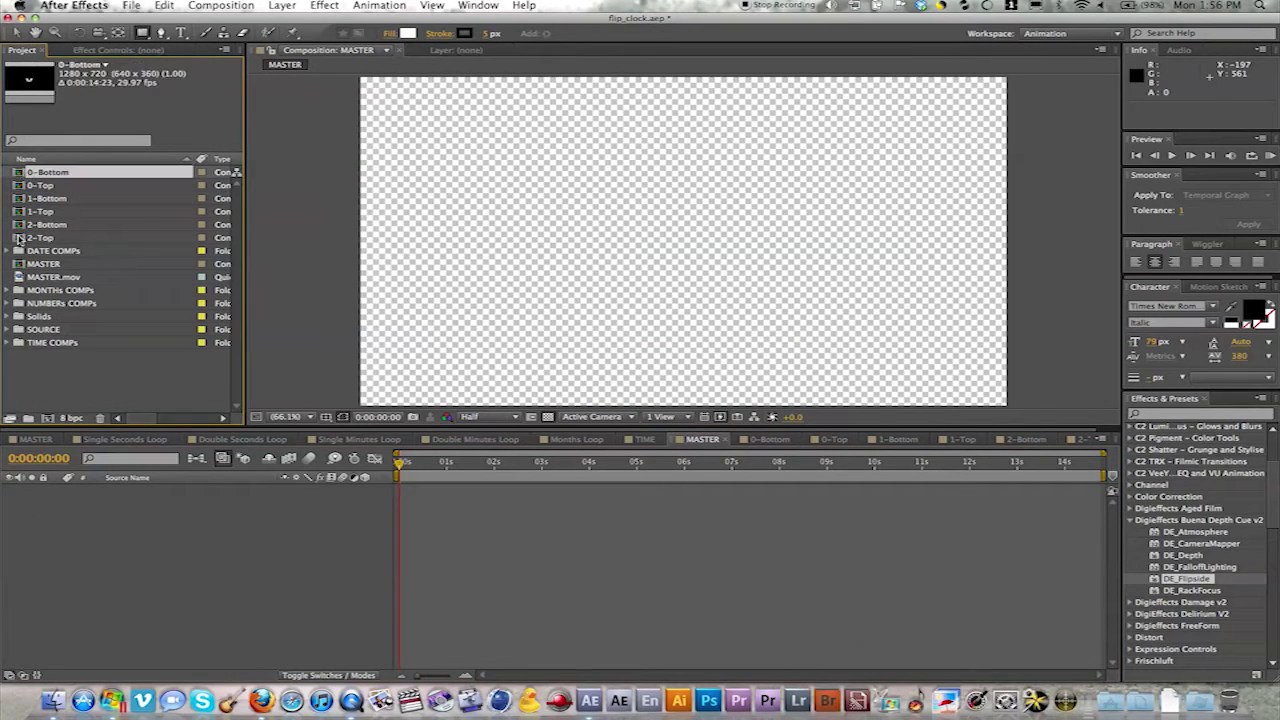
shift+click(18, 238)
drag(18, 173, 50, 500)
Duplicate the 0-Bottom/0-Top pair below 2-Top and switch all eight layers to 3D
click(131, 592)
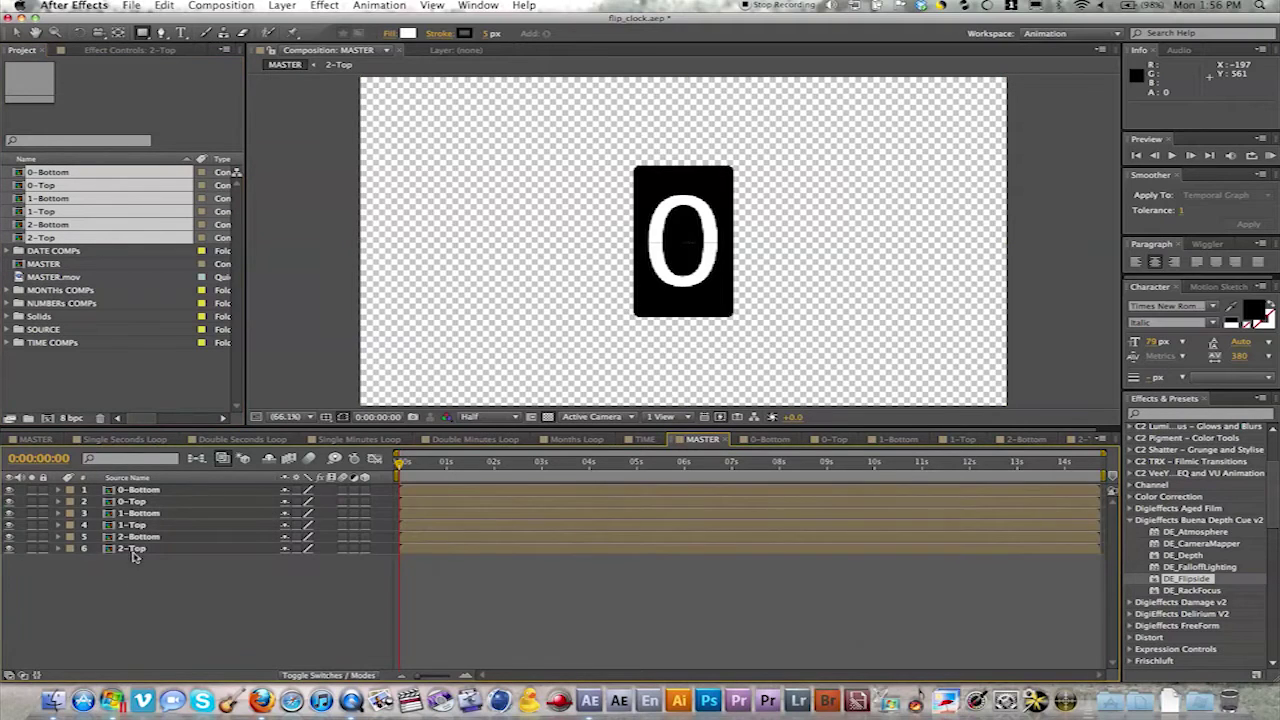
click(138, 490)
shift+click(134, 502)
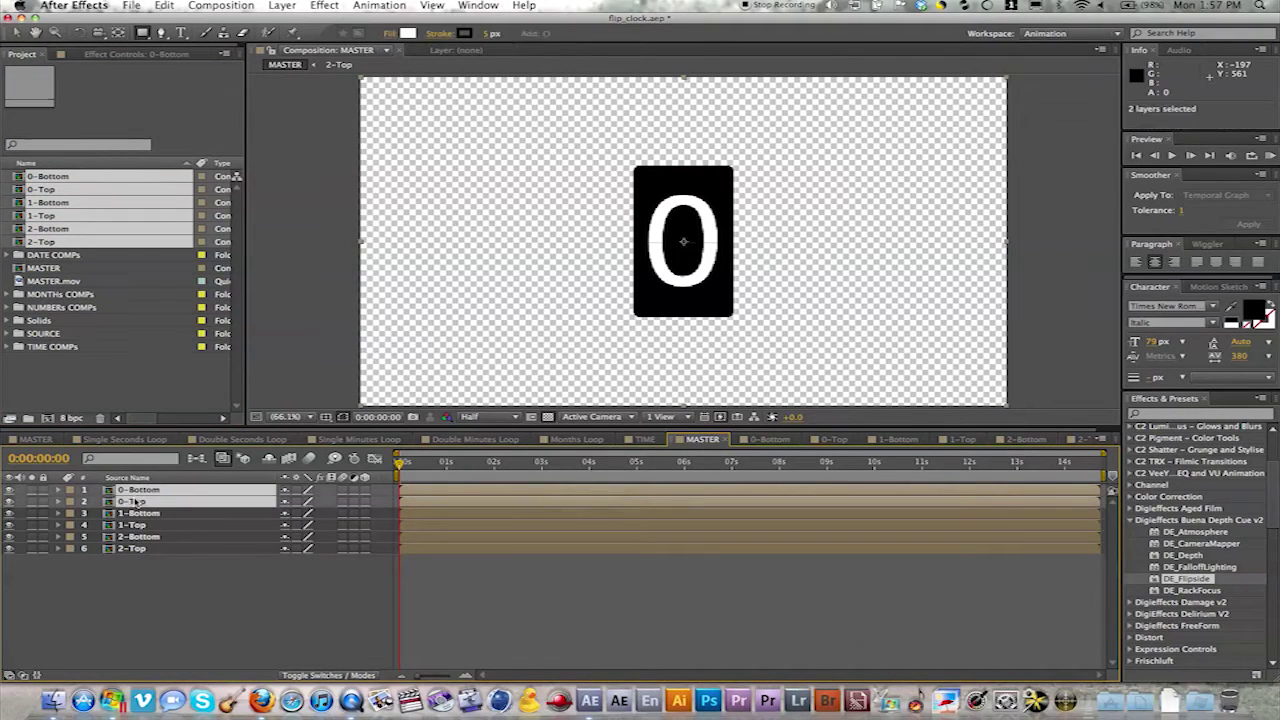
mouse_move(134, 493)
mouse_down()
mouse_move(131, 578)
mouse_move(136, 492)
mouse_up()
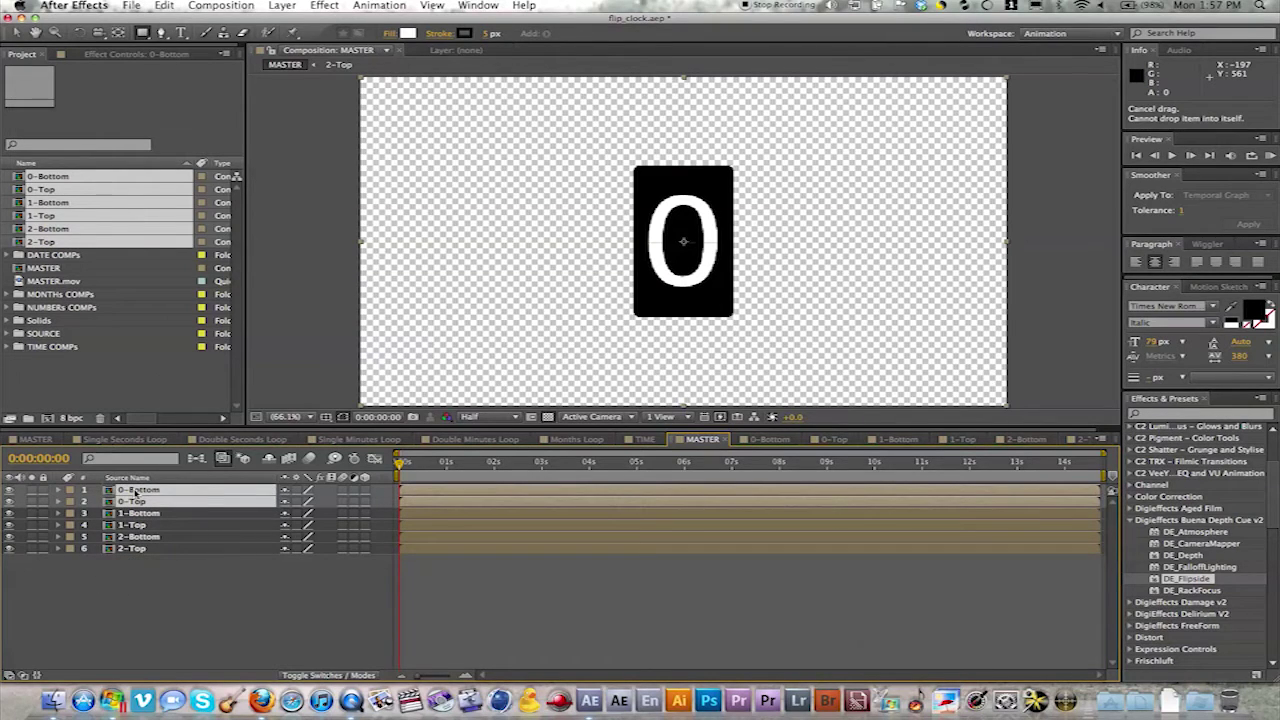
key(super+d)
drag(136, 492, 136, 576)
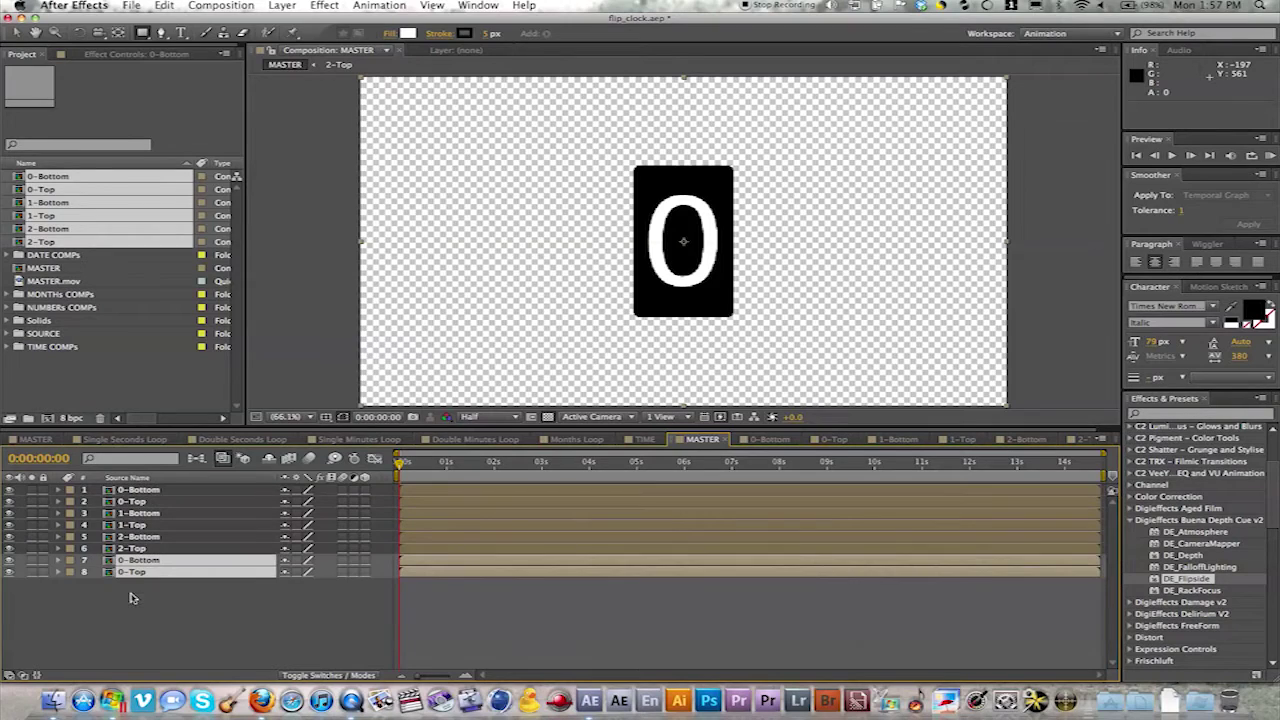
key(super+a)
click(364, 490)
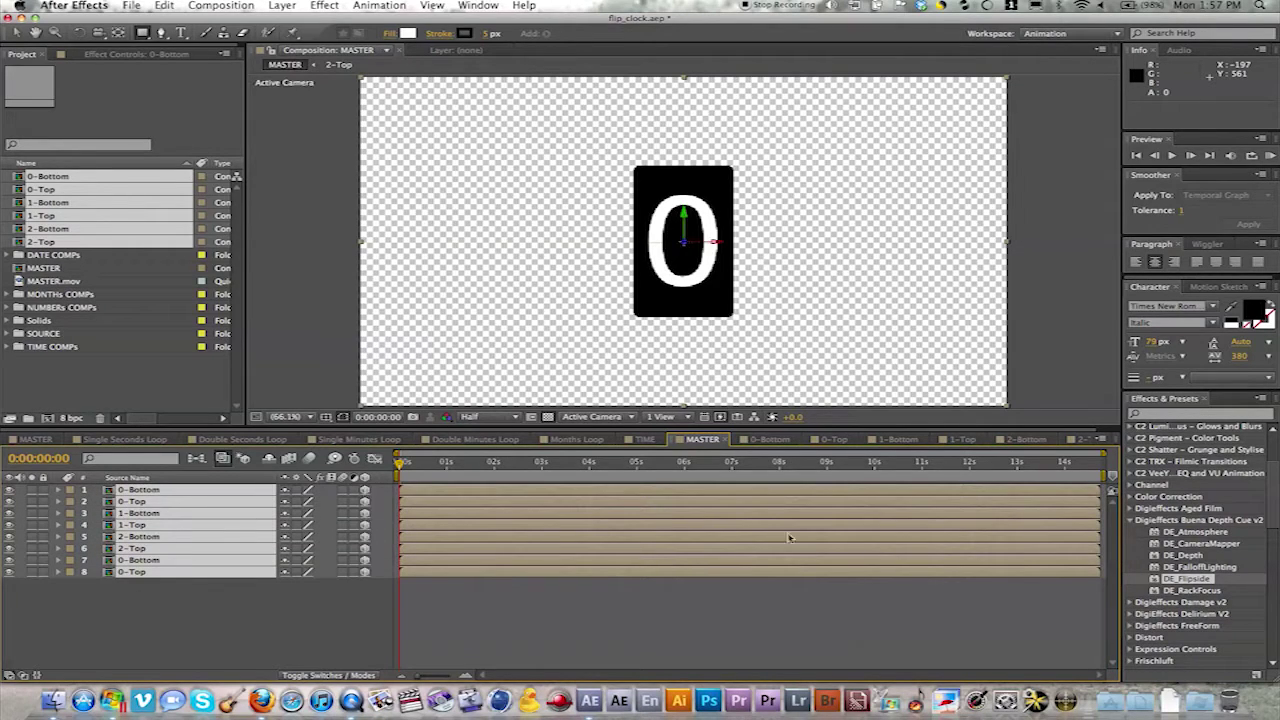
Drag the out points of all eight MASTER layers back to end at 0:00:01:15
drag(1100, 501, 637, 502)
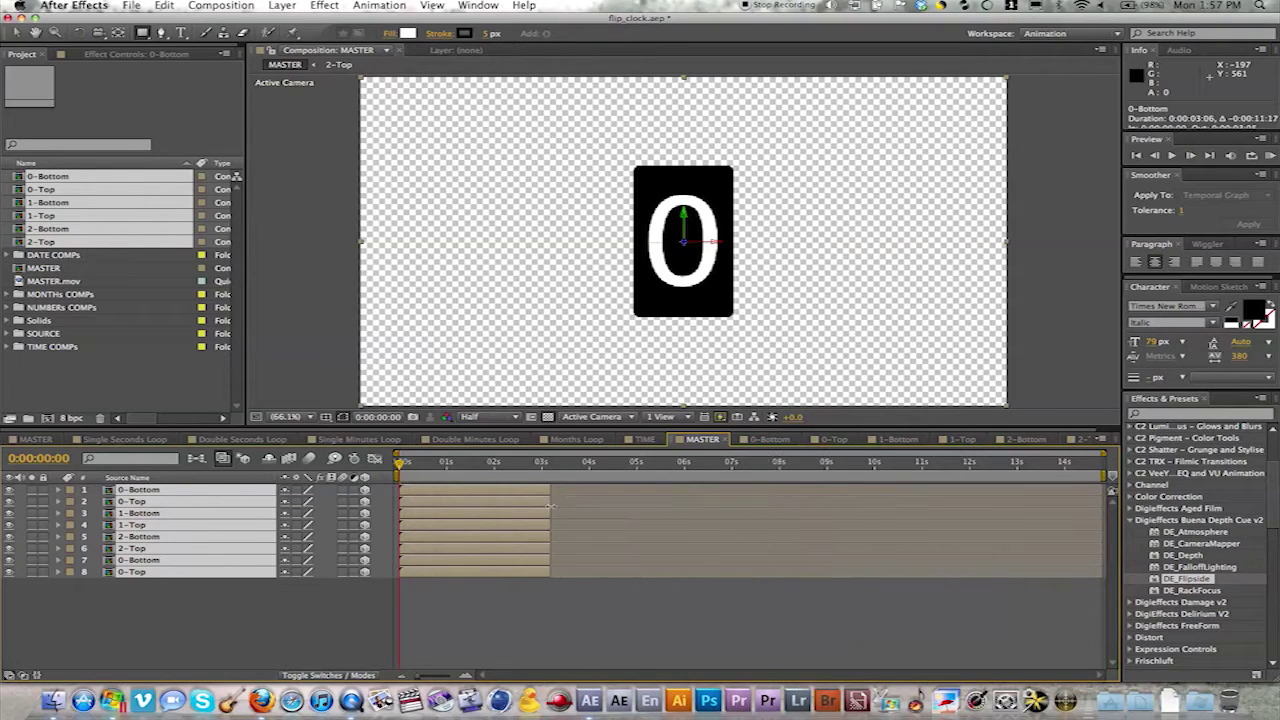
drag(551, 506, 470, 465)
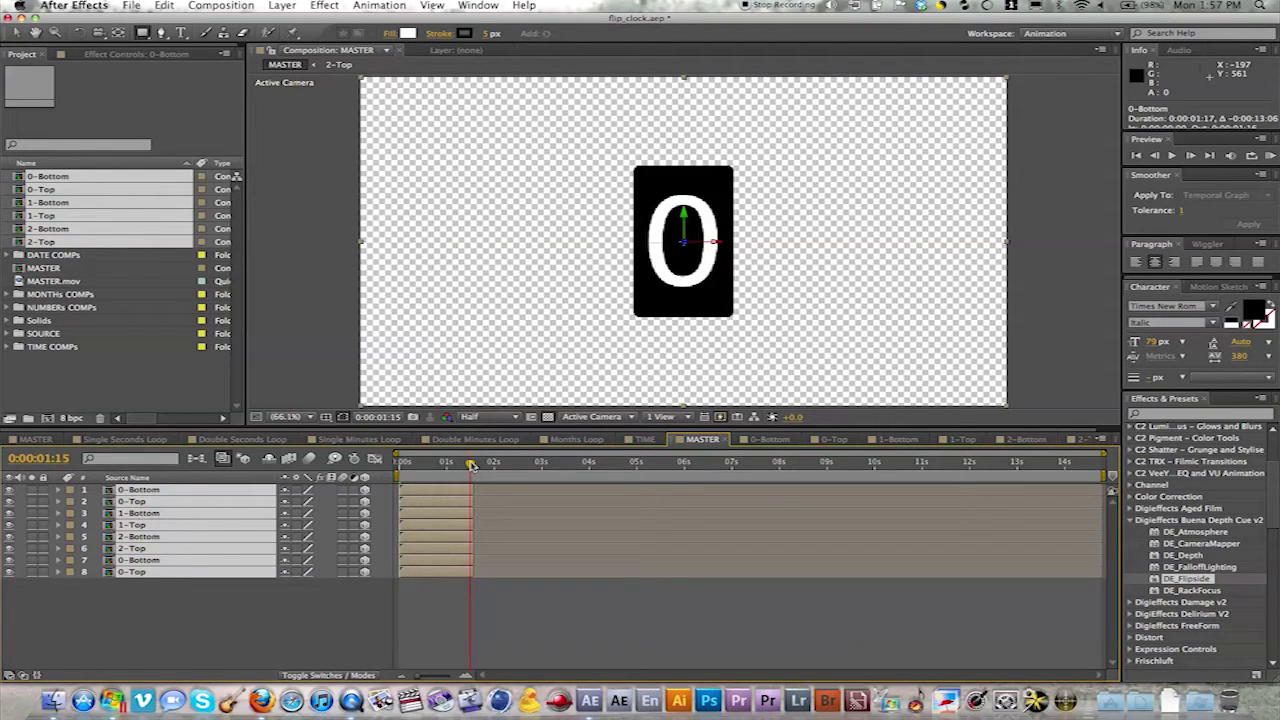
key(equal)
key(equal)
key(equal)
key(equal)
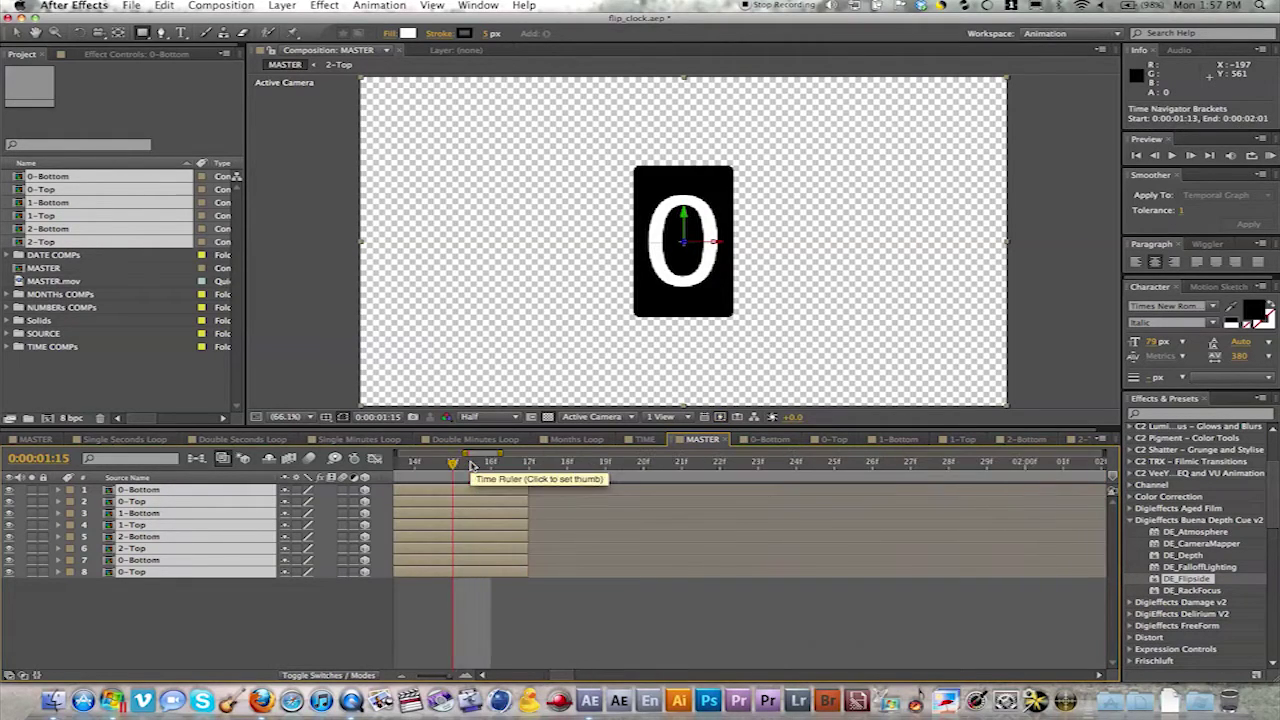
drag(528, 489, 456, 491)
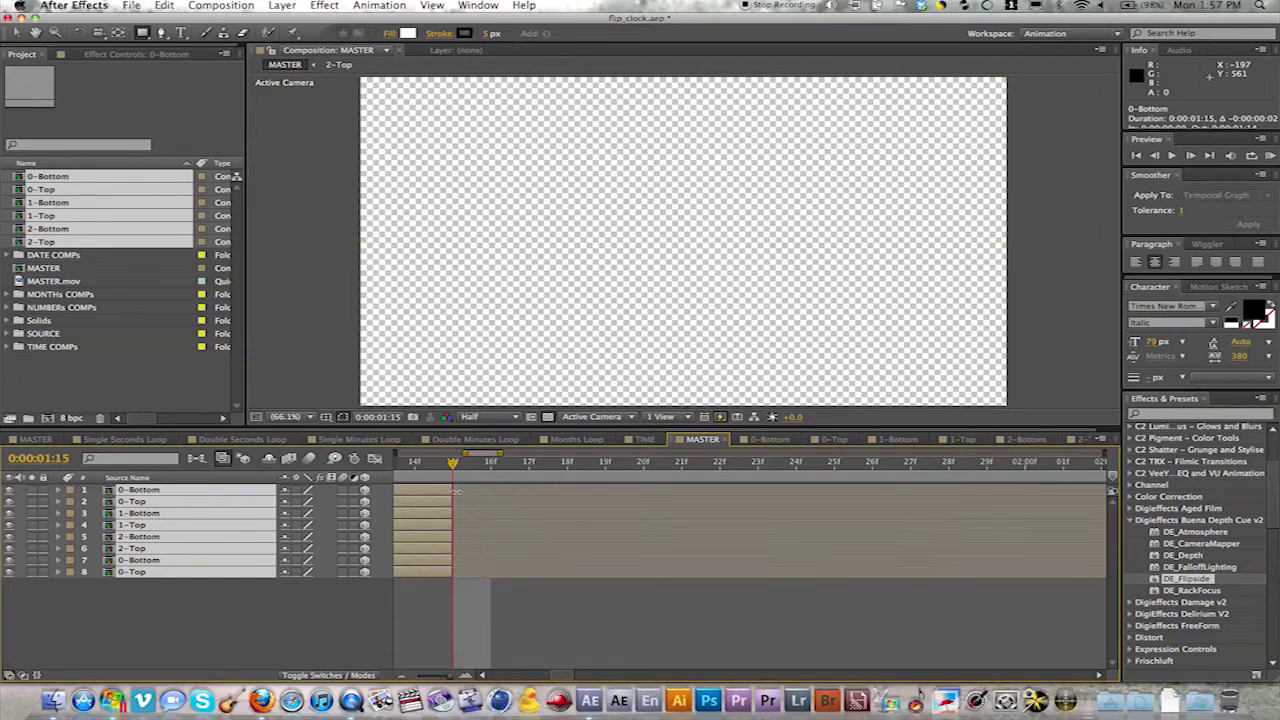
key(minus)
key(minus)
key(minus)
key(minus)
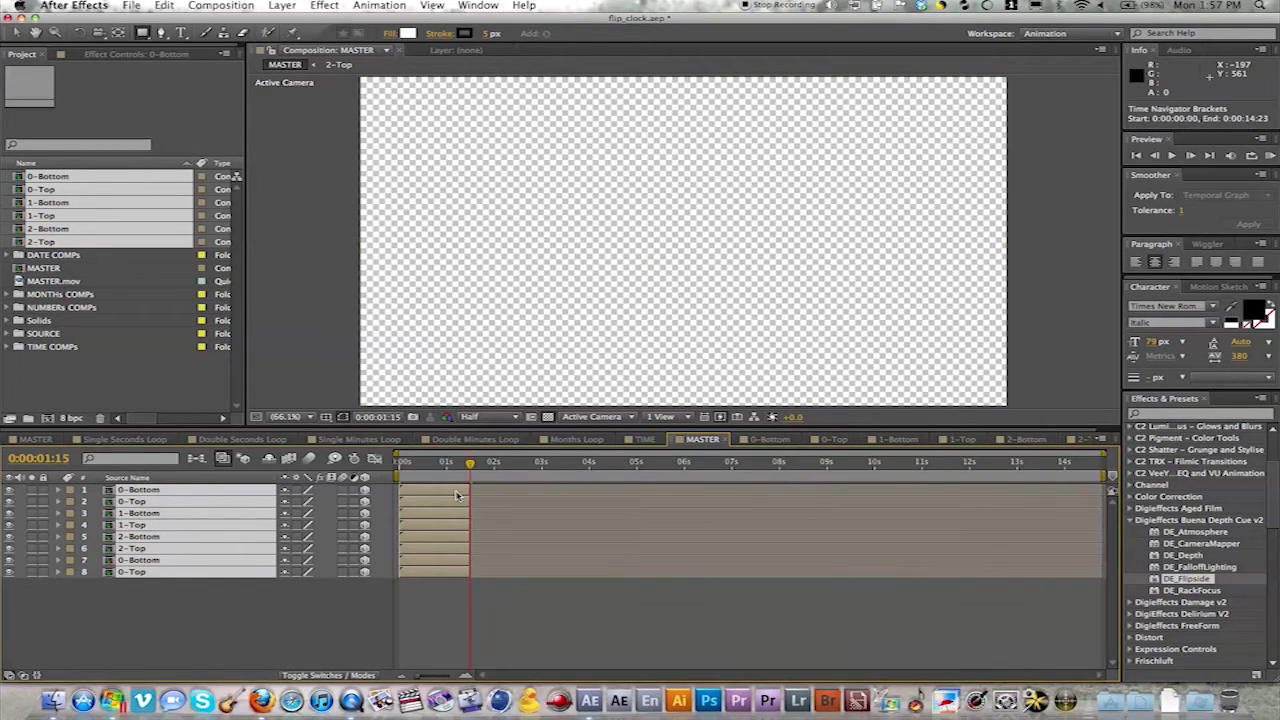
click(447, 607)
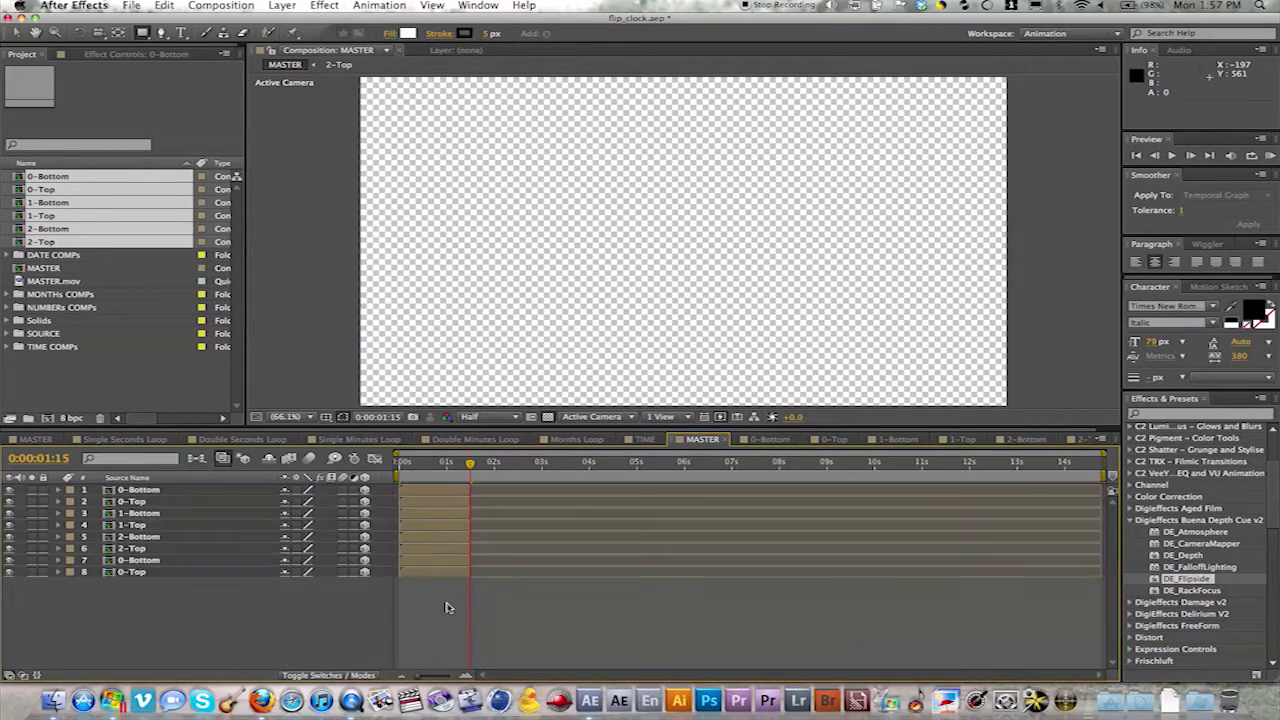
Shift the 1-Bottom/1-Top pair later to start at 0:15
click(408, 518)
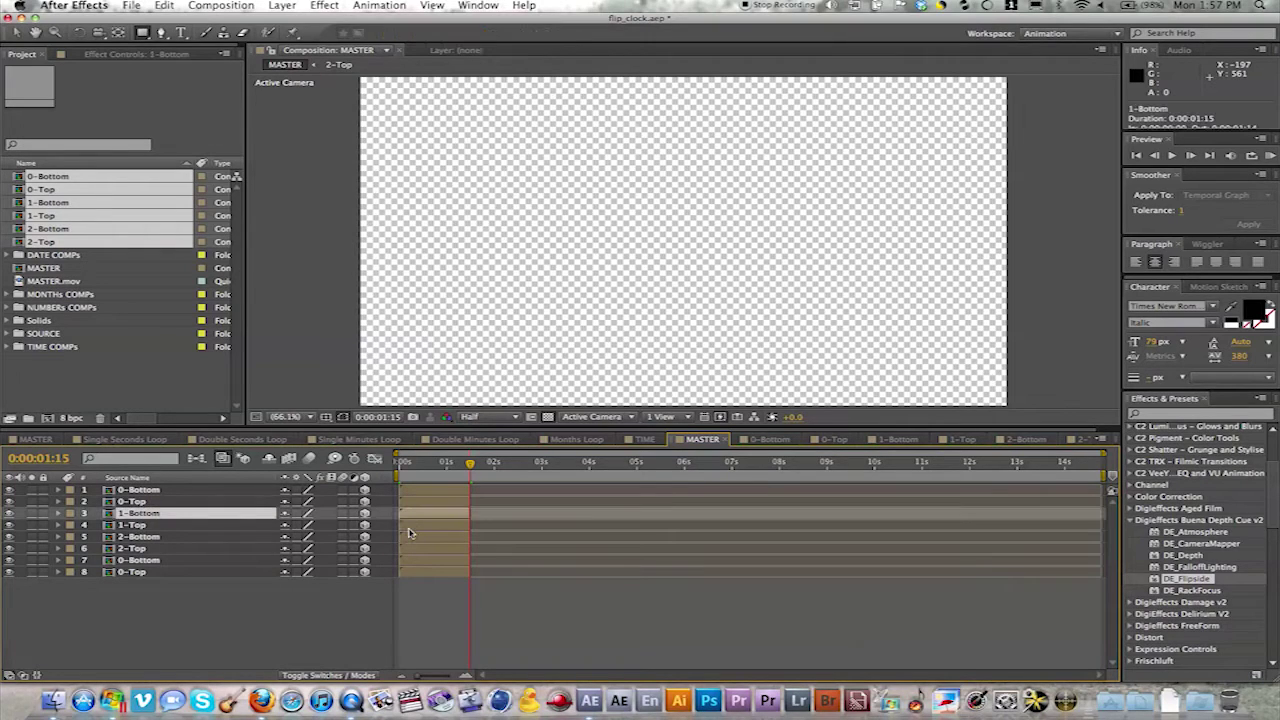
shift+click(409, 528)
drag(414, 517, 476, 518)
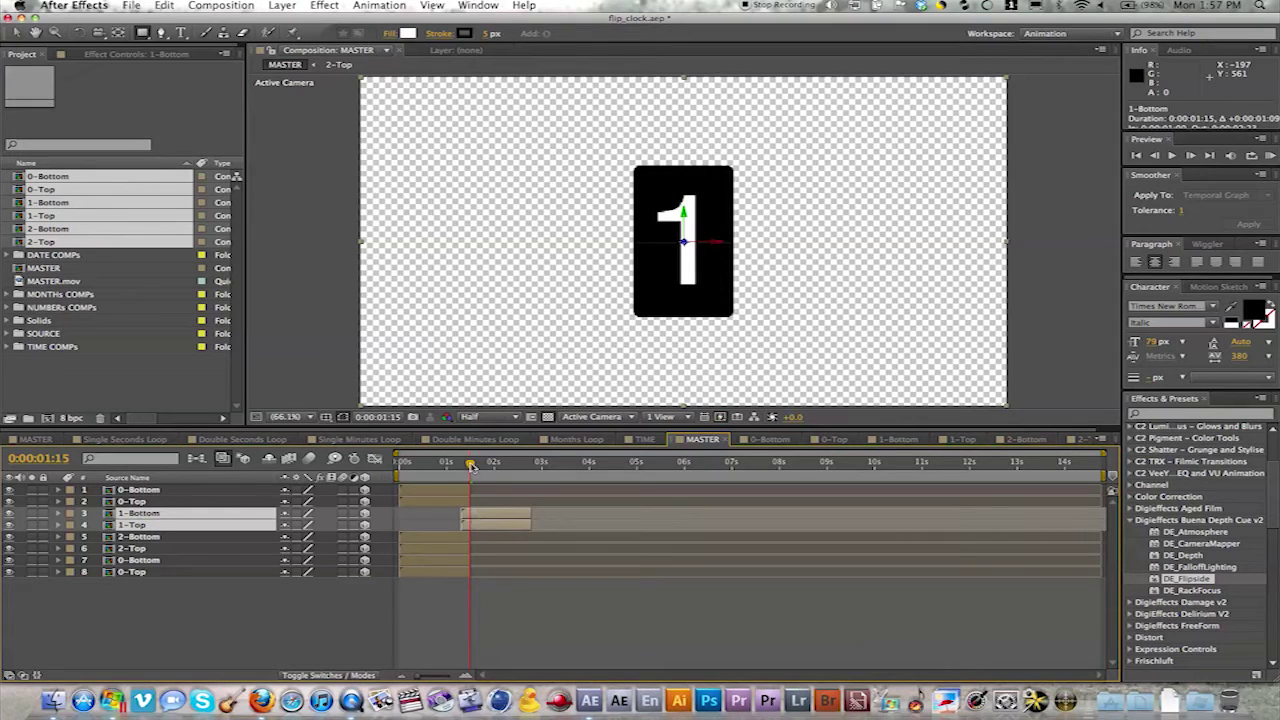
drag(471, 465, 423, 465)
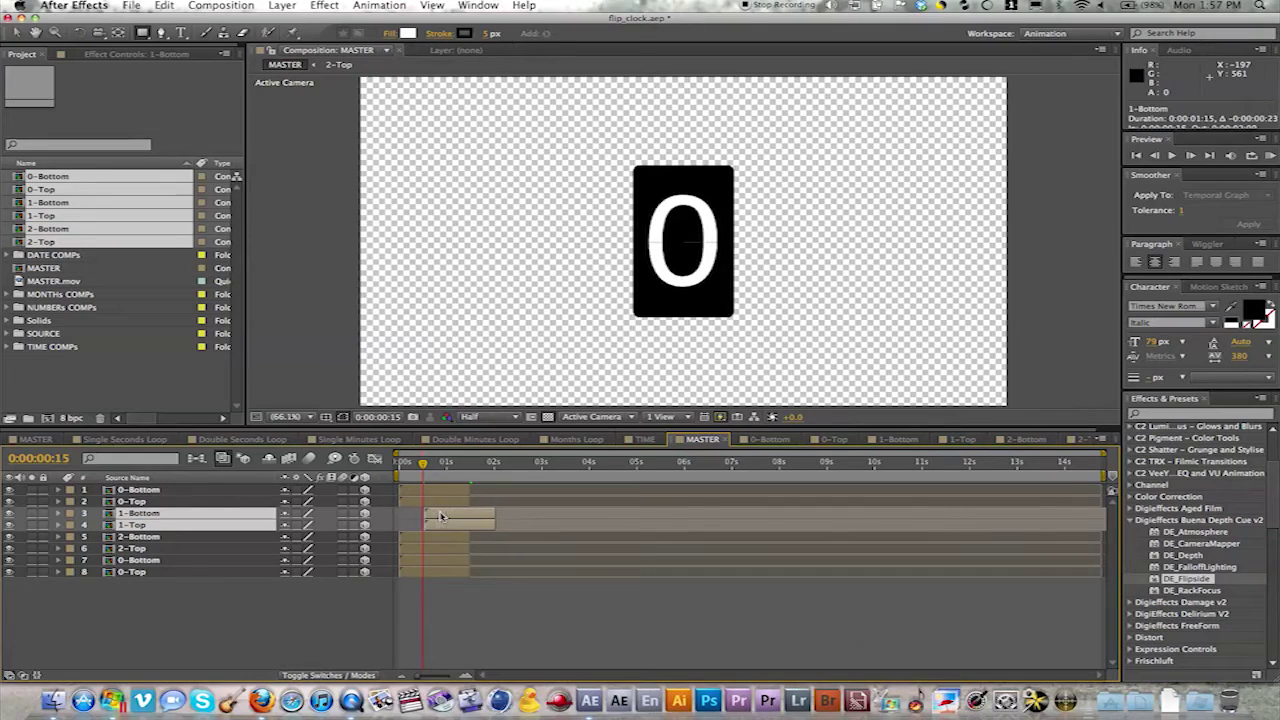
key(equal)
key(equal)
key(equal)
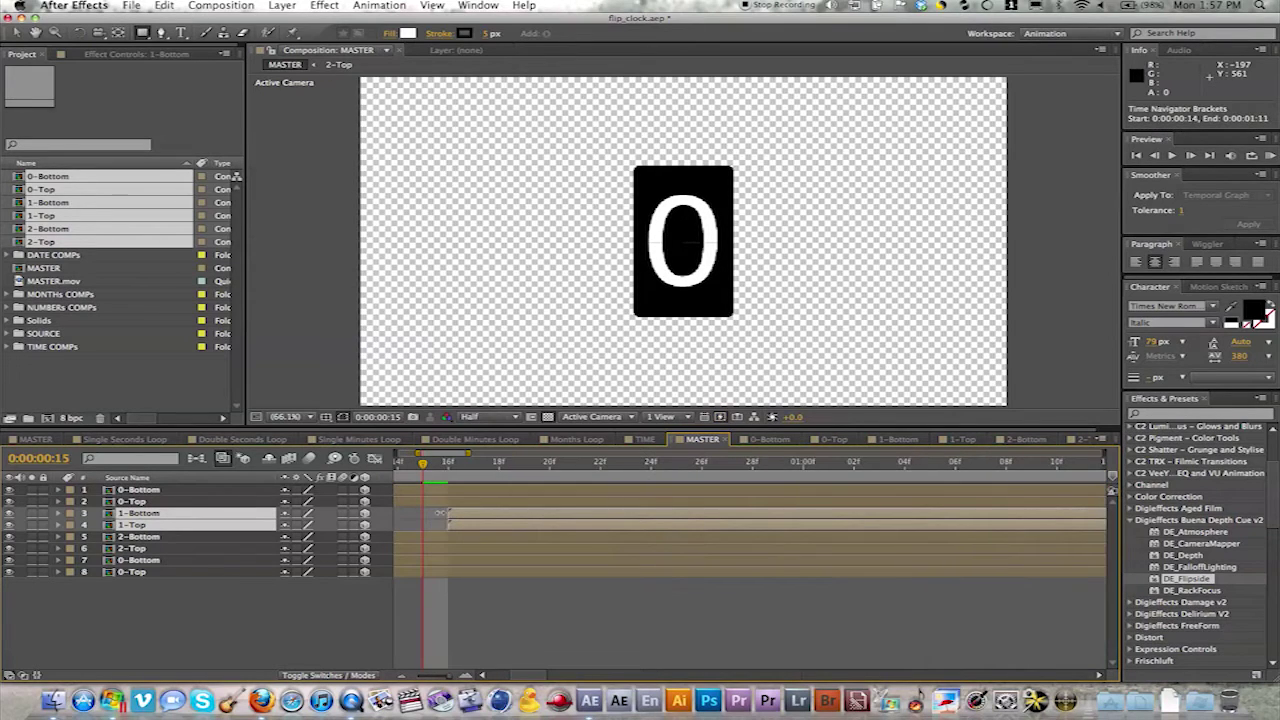
click(460, 513)
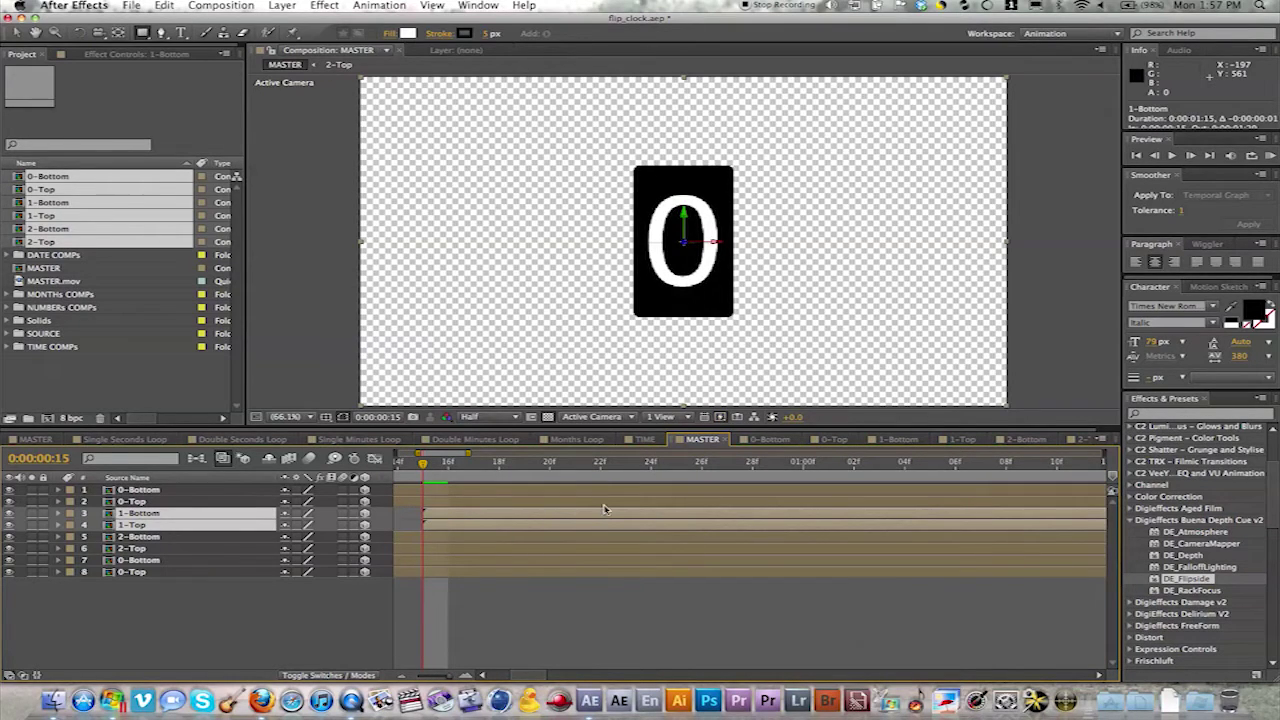
key(minus)
key(minus)
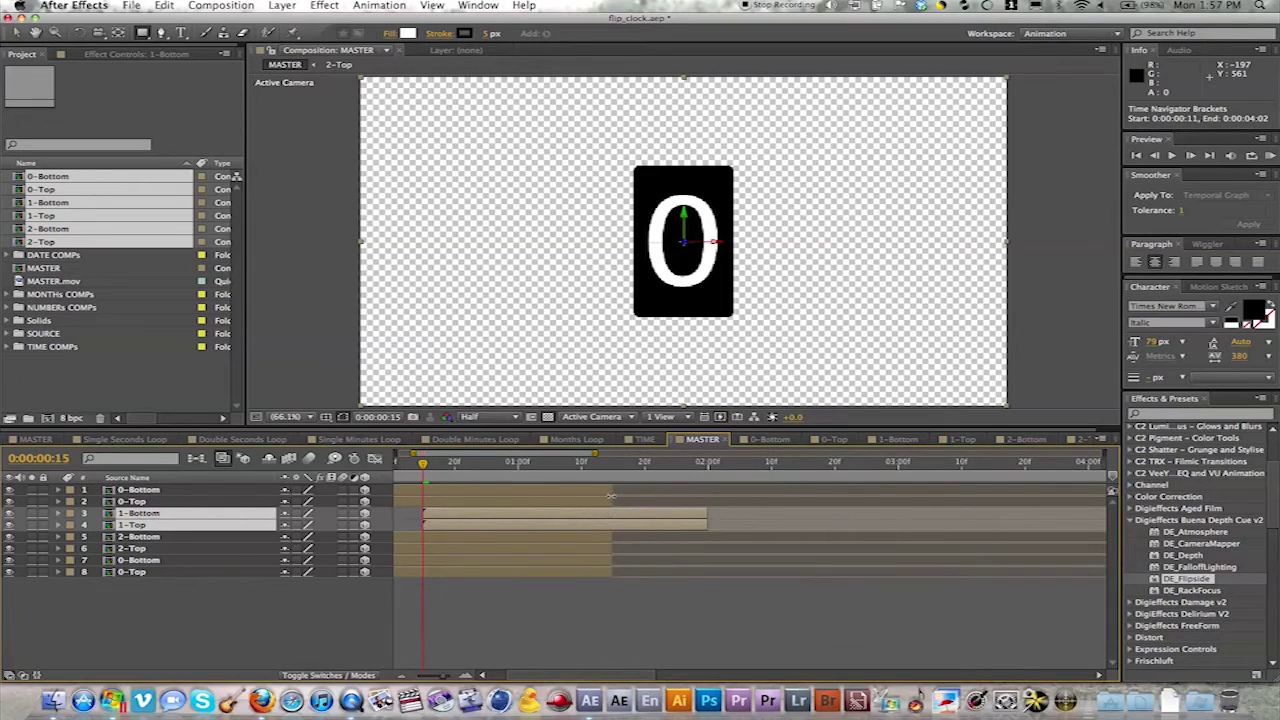
Shorten the first 0-Bottom layer and move the 2 pair to start at 0:00:01:15
click(609, 490)
drag(609, 490, 517, 494)
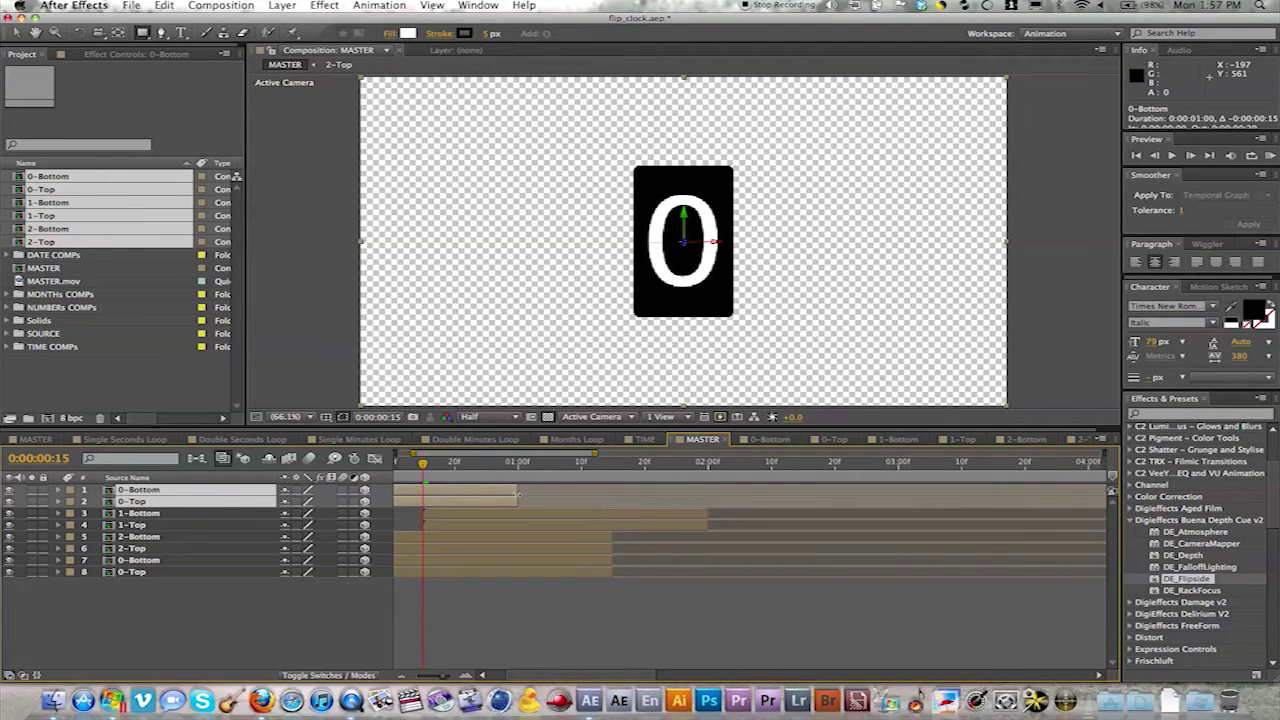
click(516, 542)
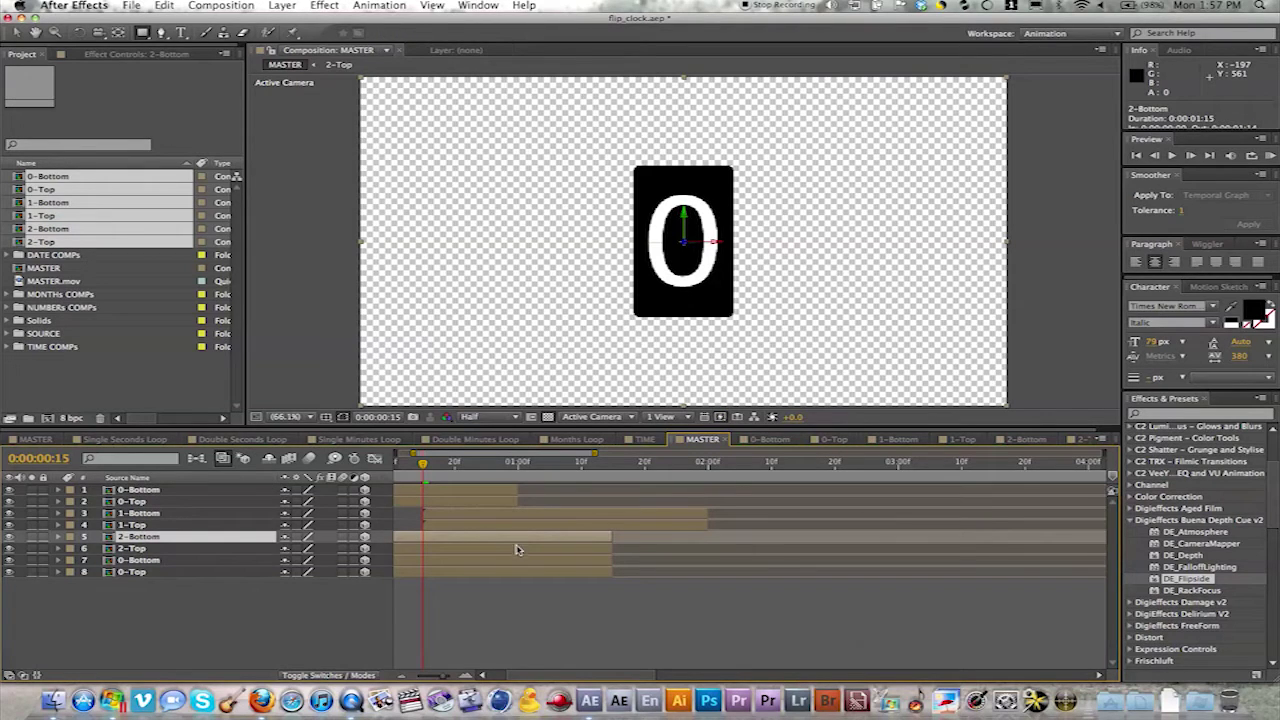
shift+click(517, 549)
drag(504, 542, 778, 541)
click(612, 466)
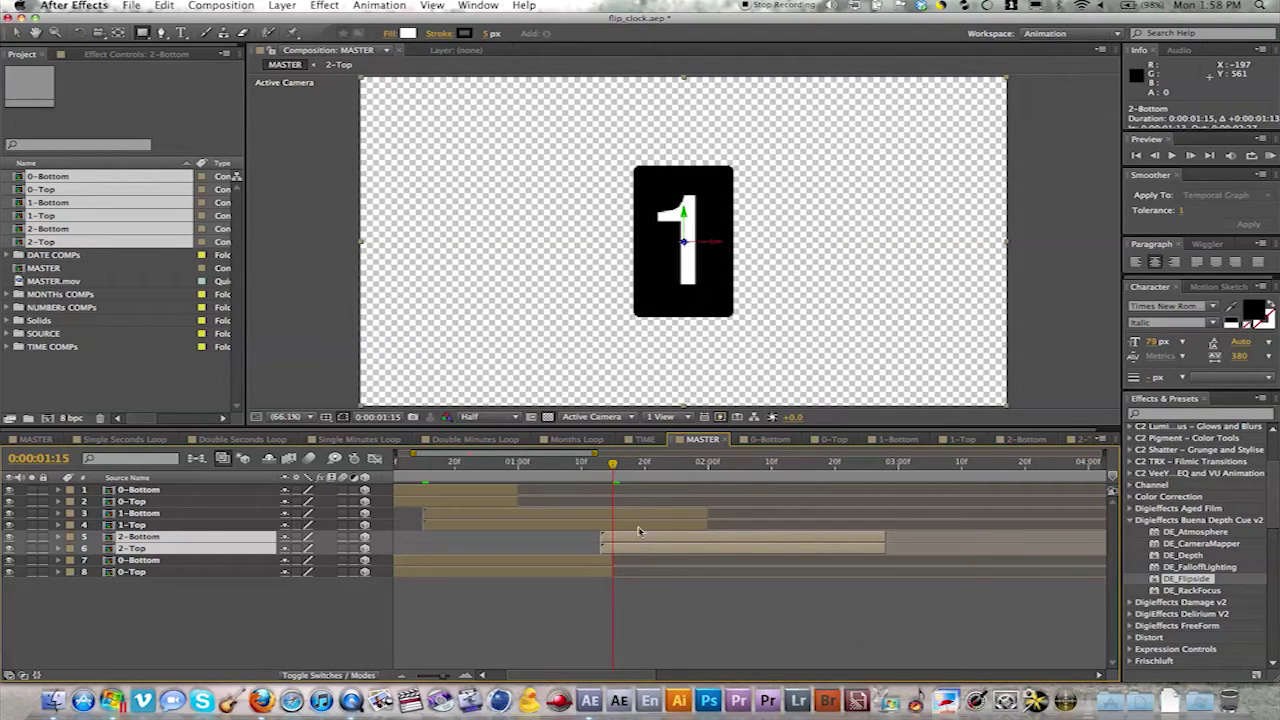
drag(640, 541, 652, 541)
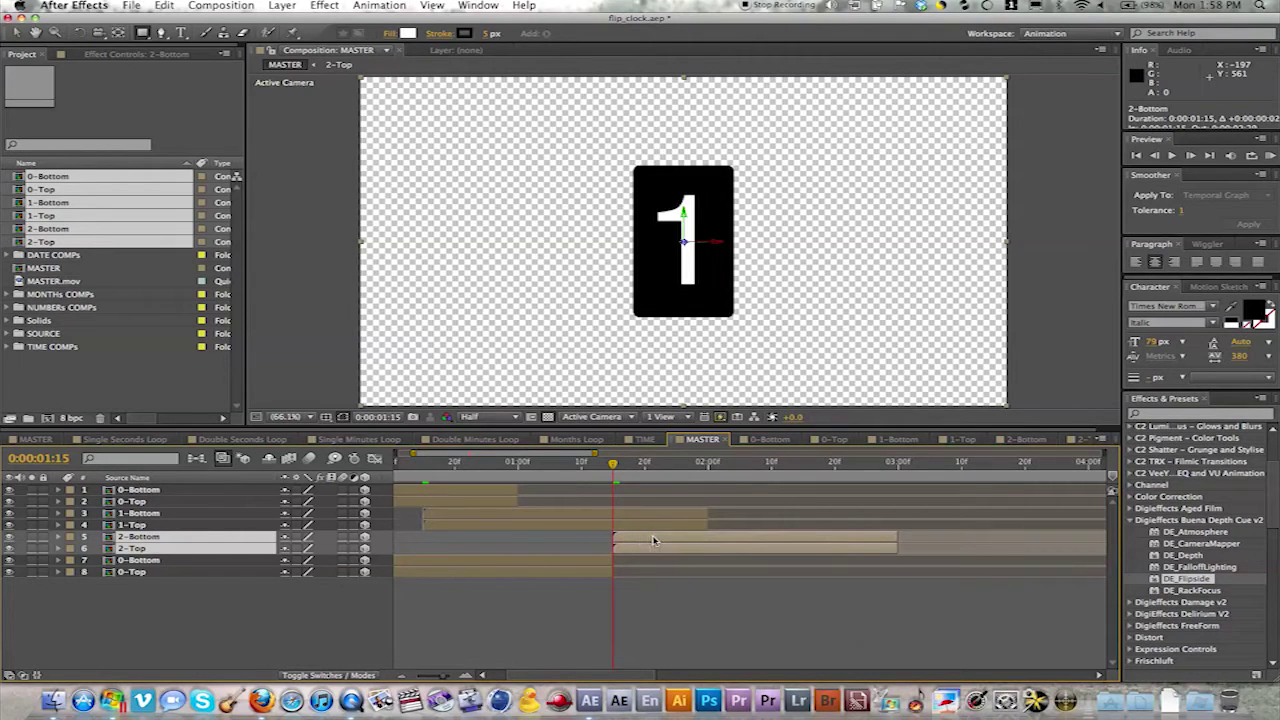
Move the second 0 pair to start at 0:00:02:15
click(530, 565)
shift+click(531, 572)
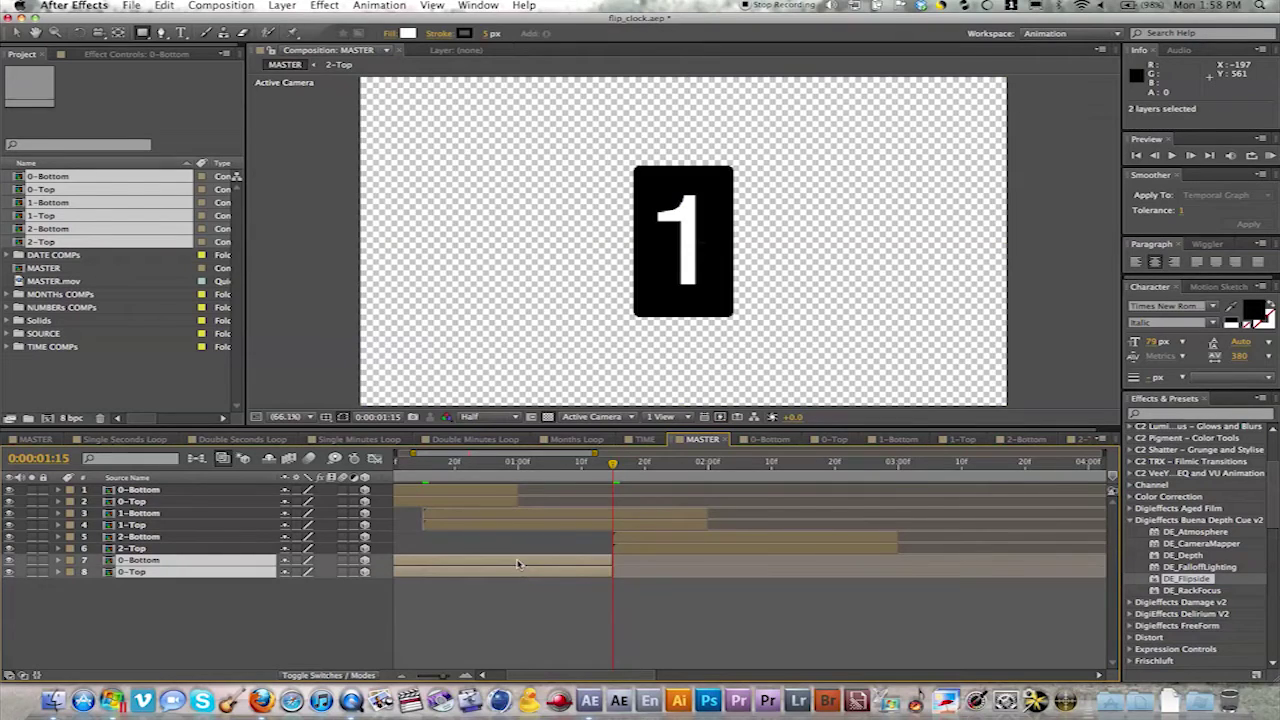
drag(517, 565, 975, 565)
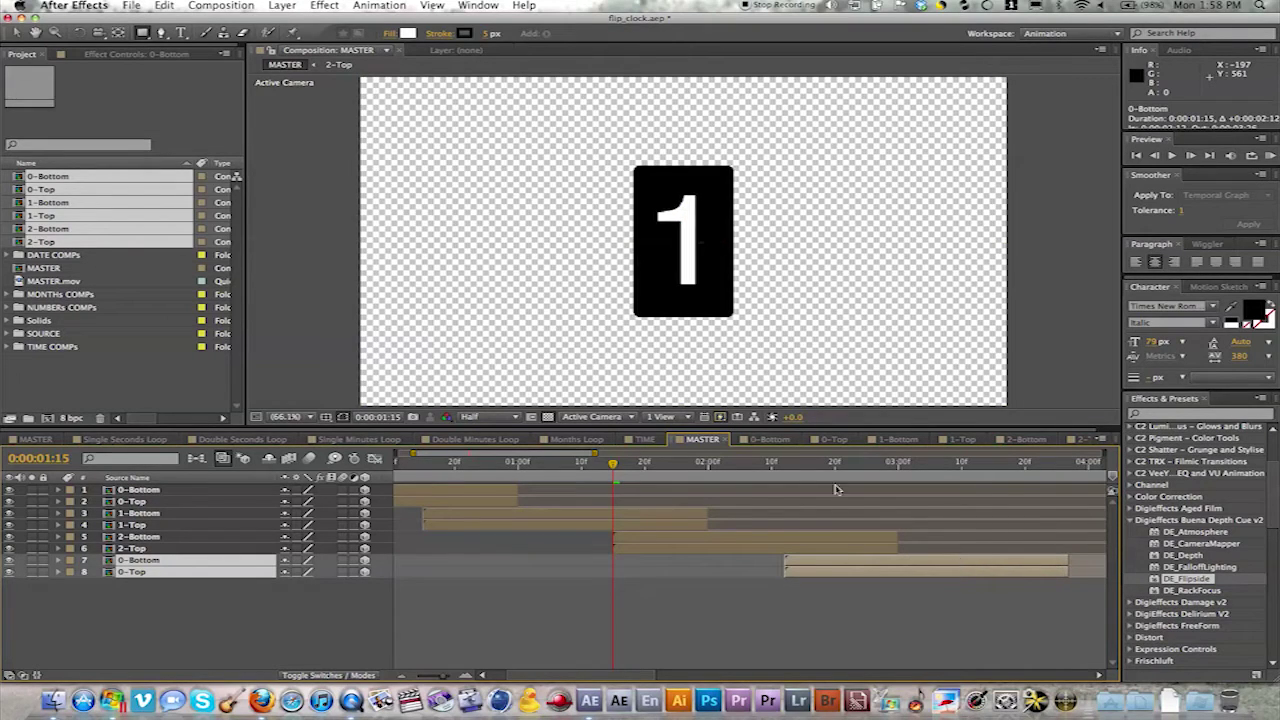
drag(771, 465, 803, 466)
click(824, 566)
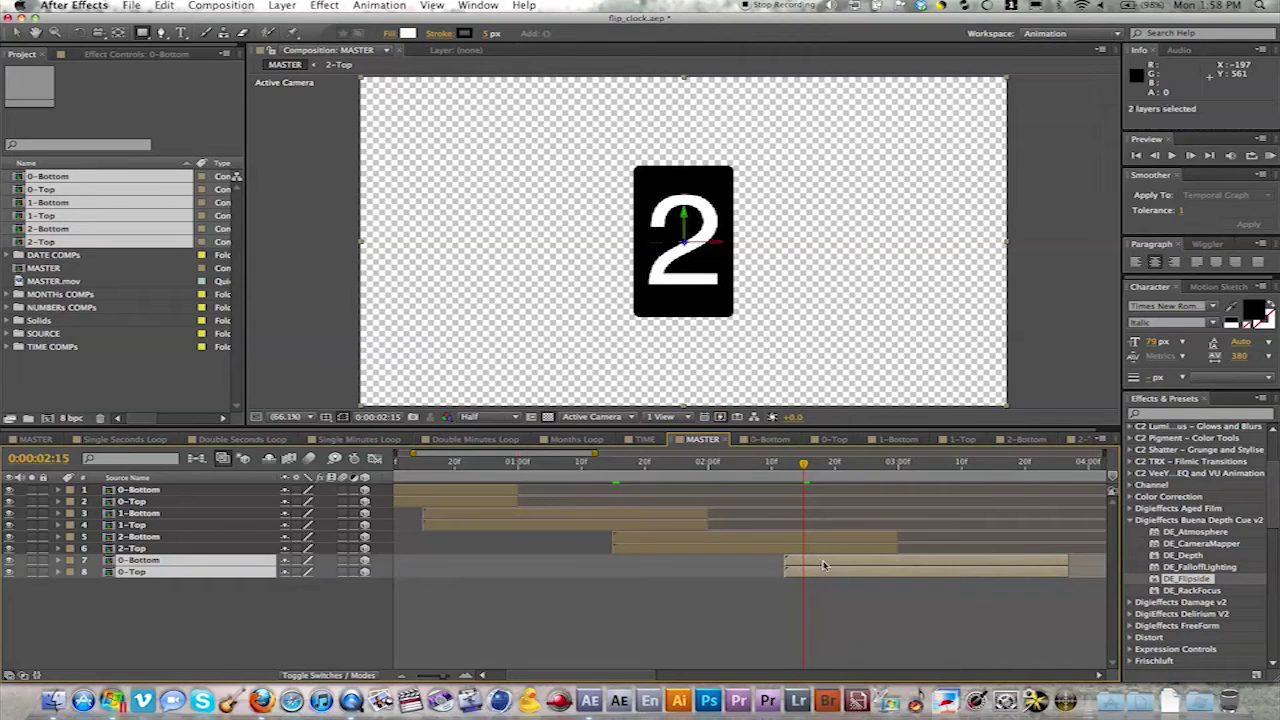
key(minus)
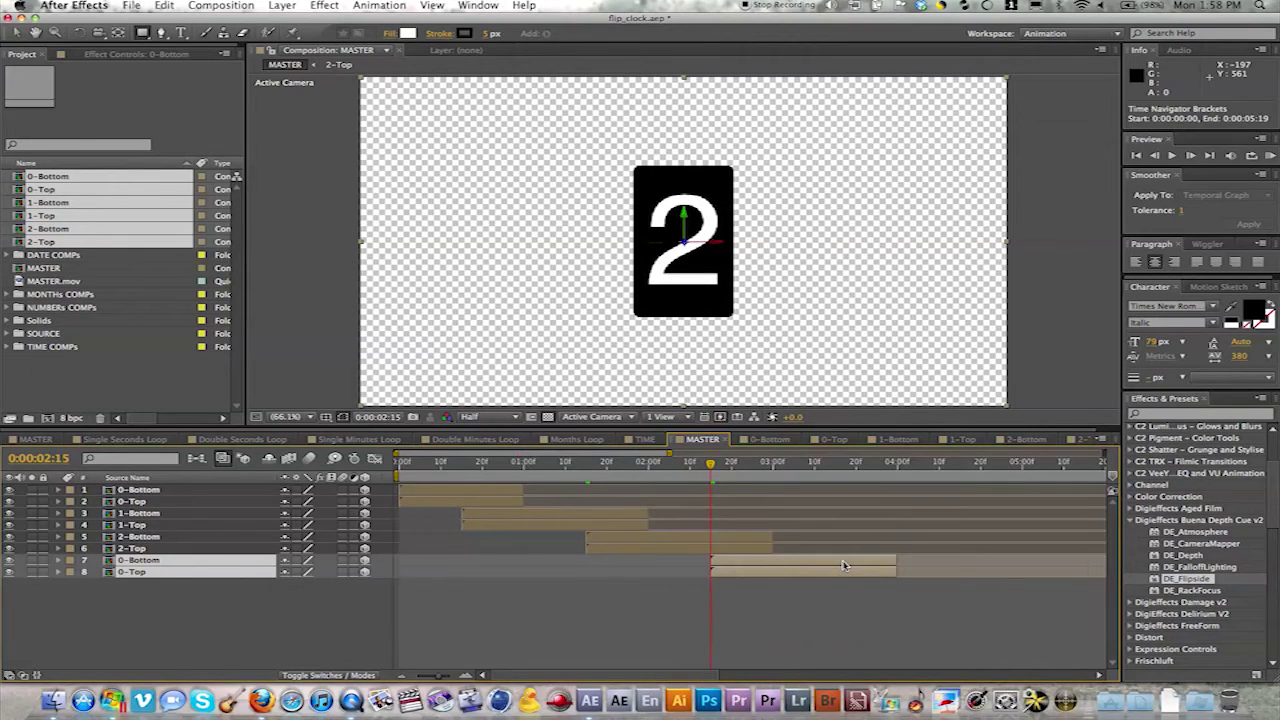
Set the work area end at 4:00 and trim the MASTER comp to it
drag(857, 472, 899, 479)
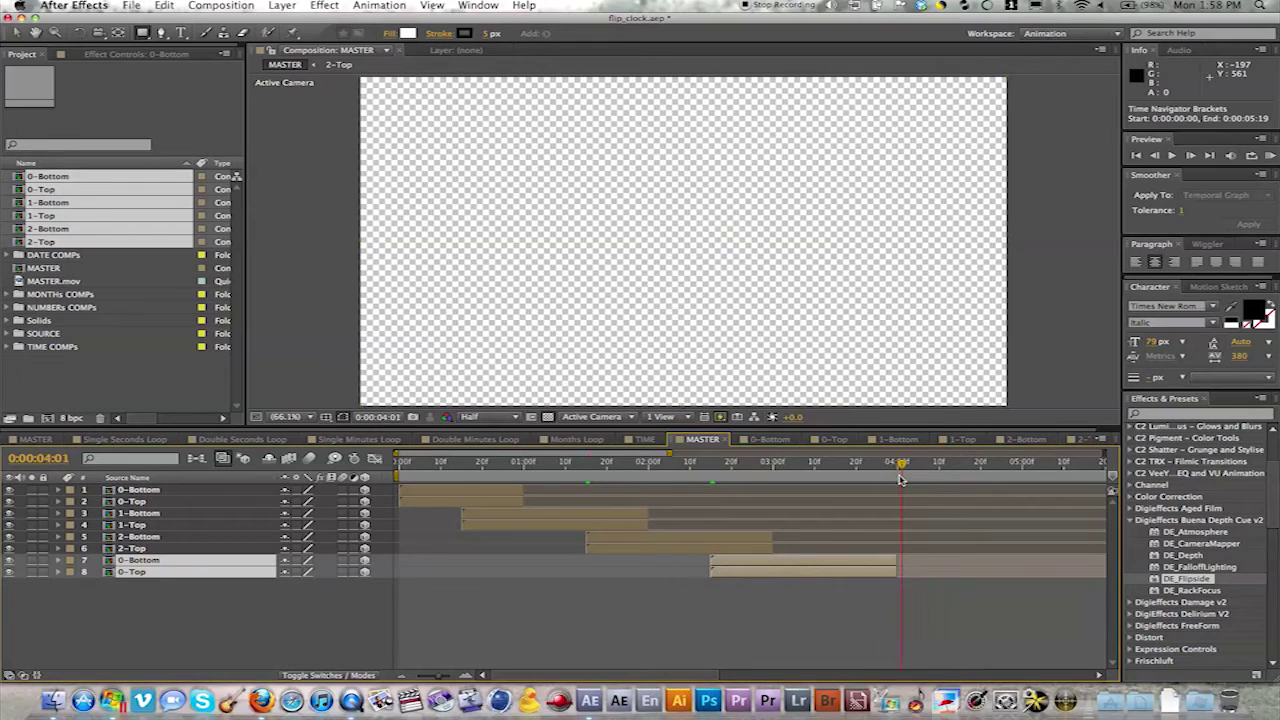
key(n)
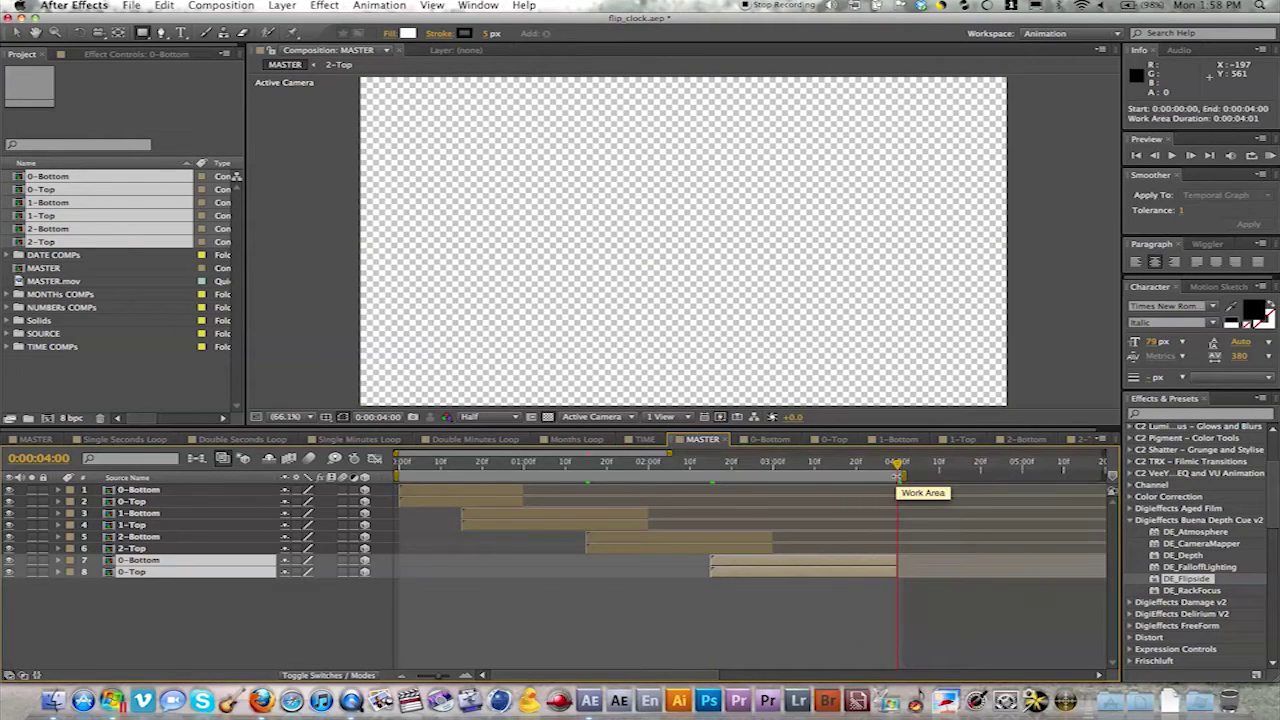
right_click(866, 478)
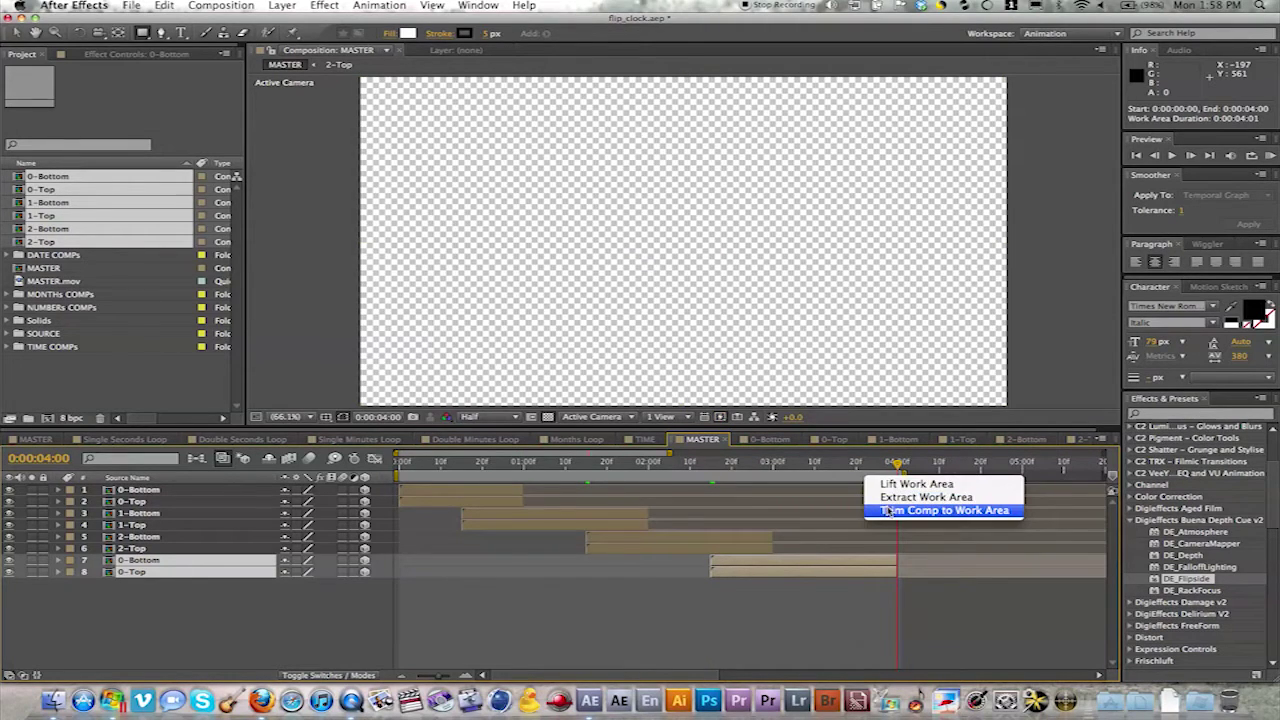
click(888, 511)
Deselect layers, return to frame 0:00:00:15 and expand the 0-Top layer
click(755, 610)
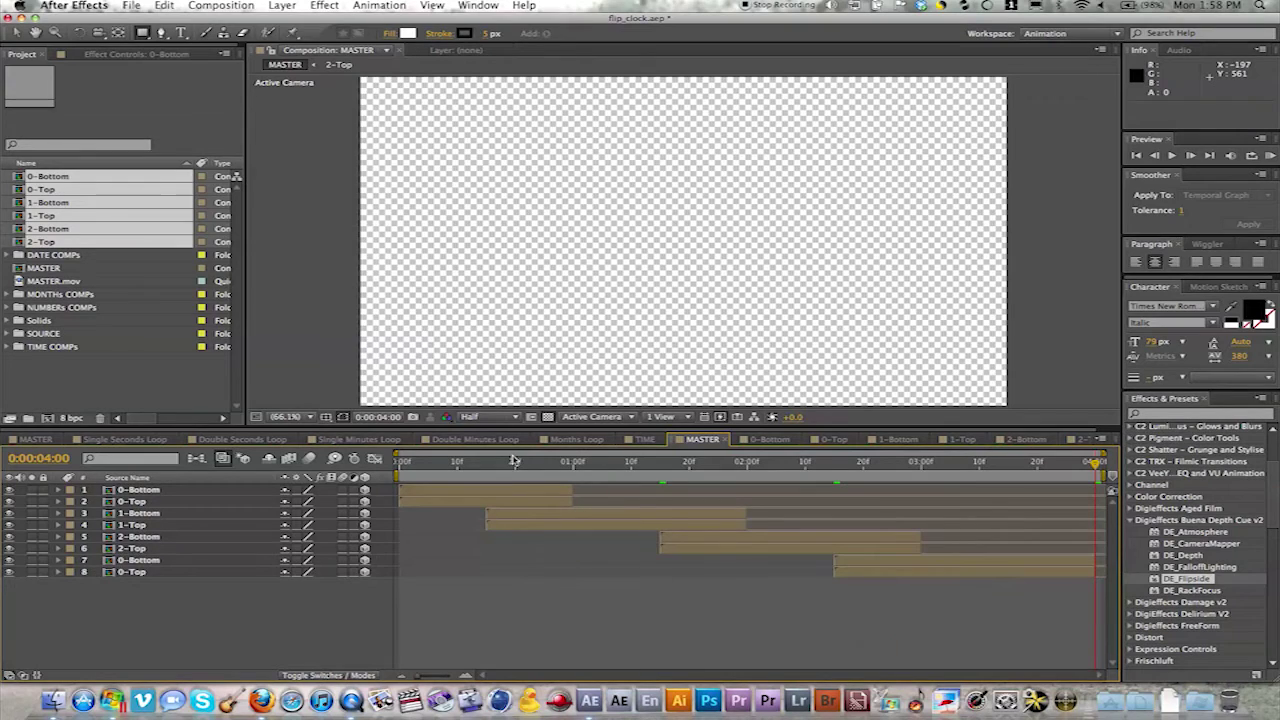
drag(513, 460, 486, 467)
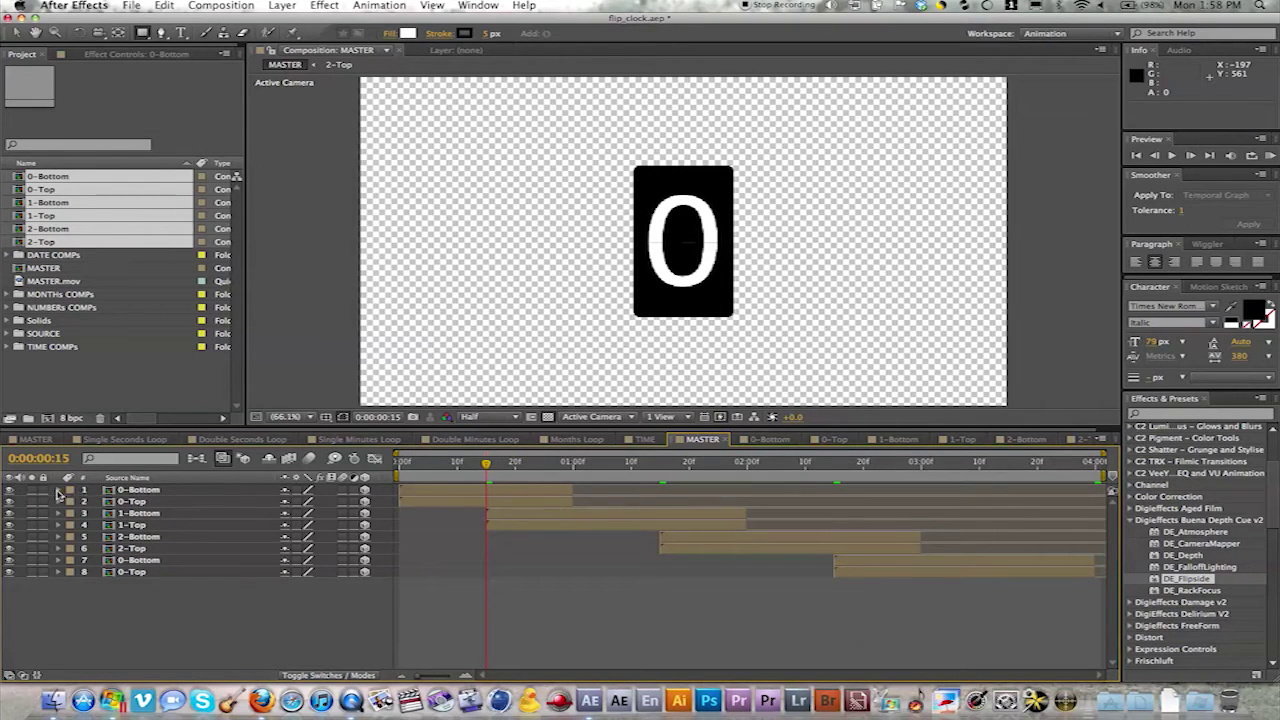
click(59, 501)
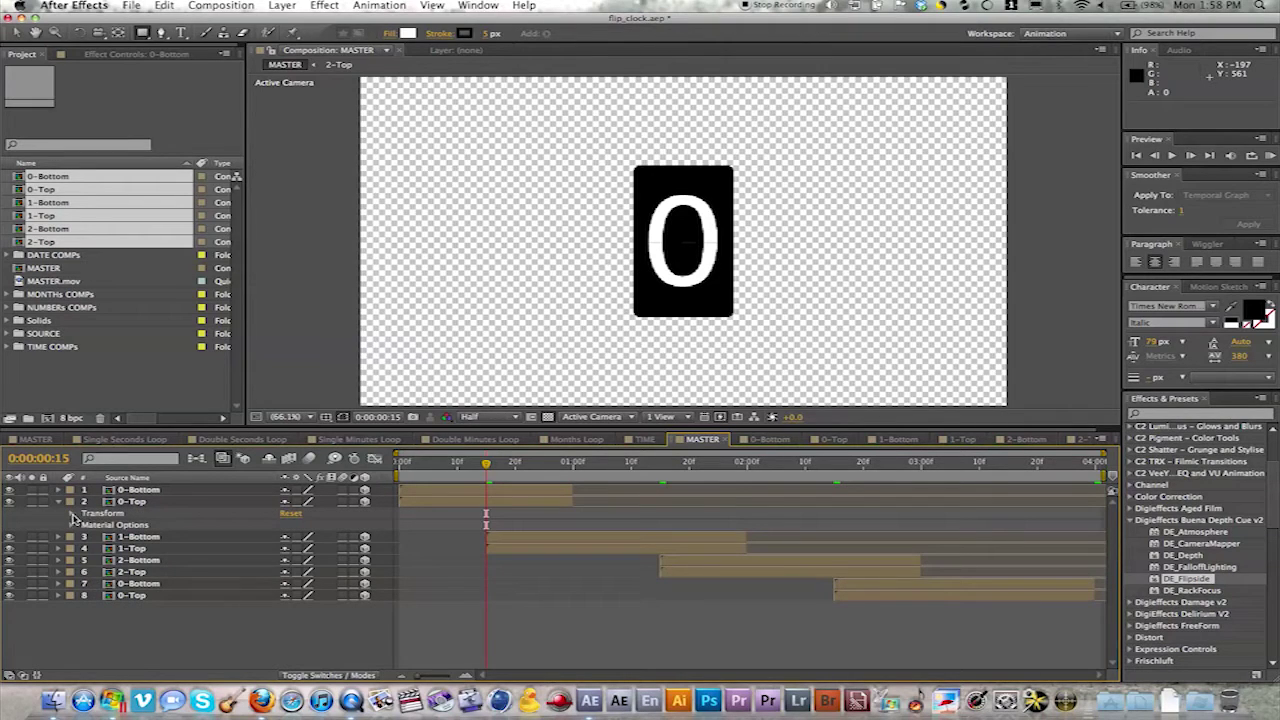
Keyframe 0-Top's X Rotation from 0° at 0:15 to 180° at 1:00, then scrub to preview
click(71, 513)
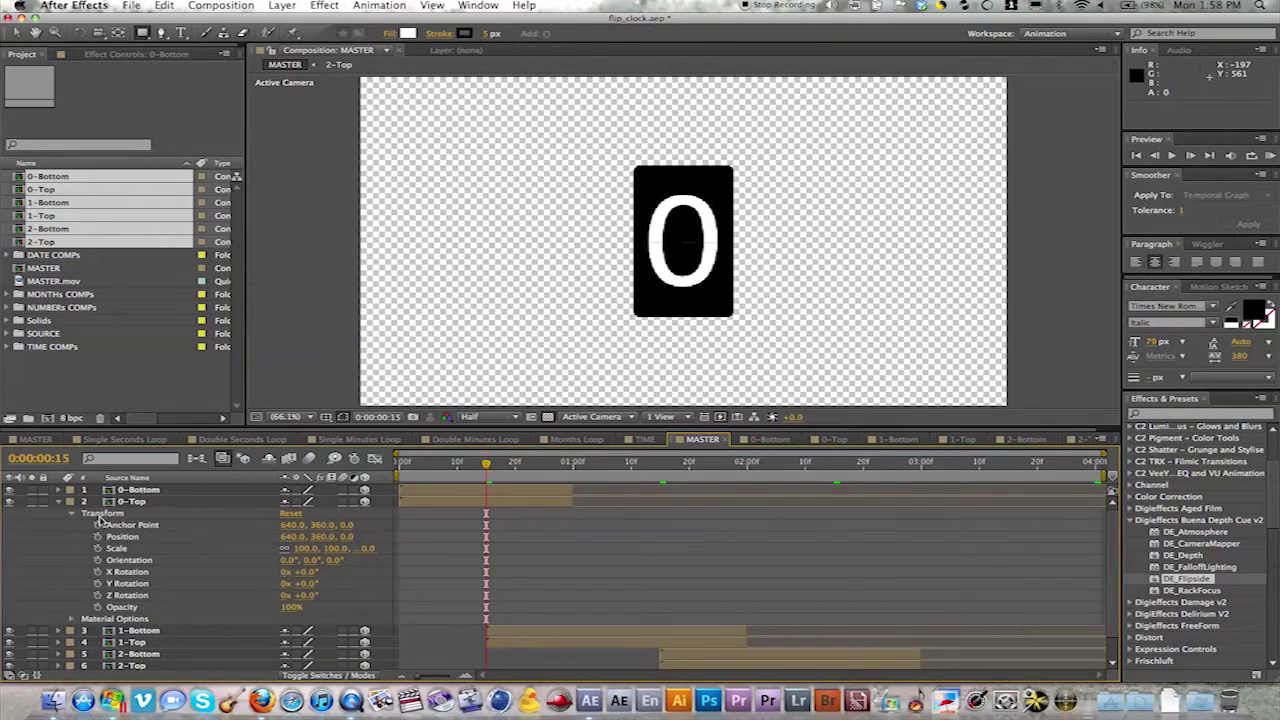
click(97, 572)
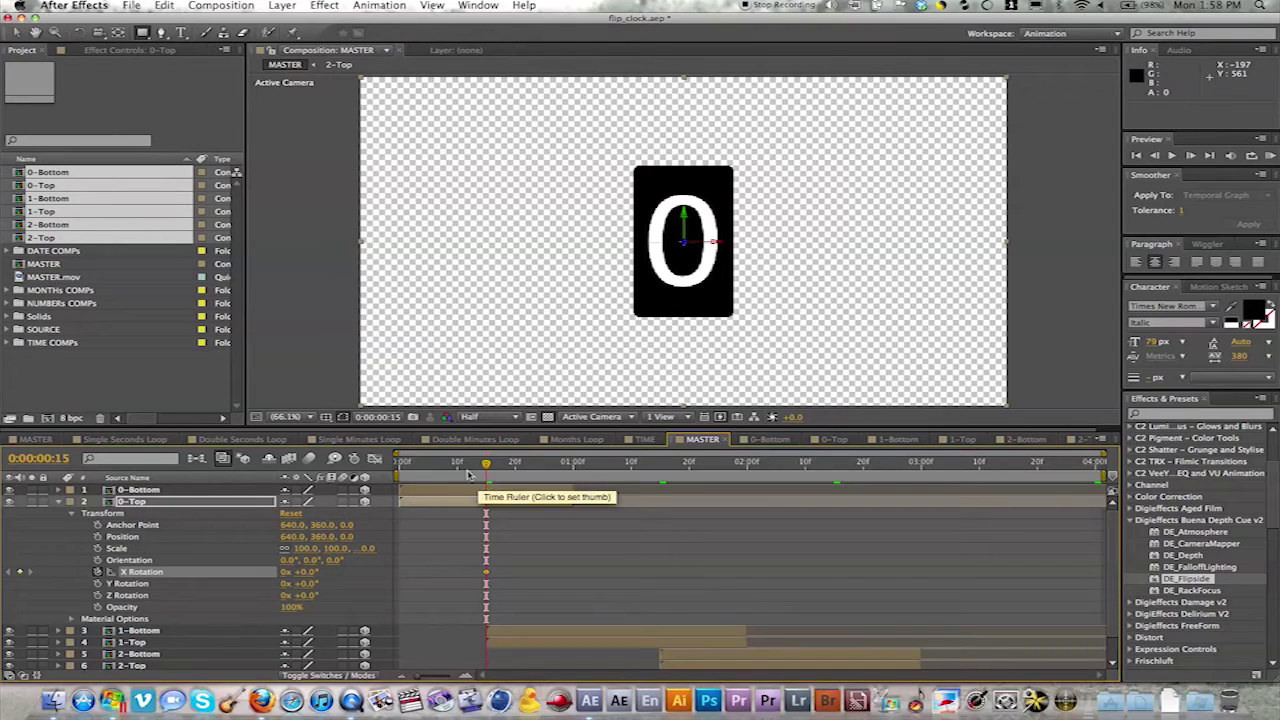
drag(486, 465, 574, 467)
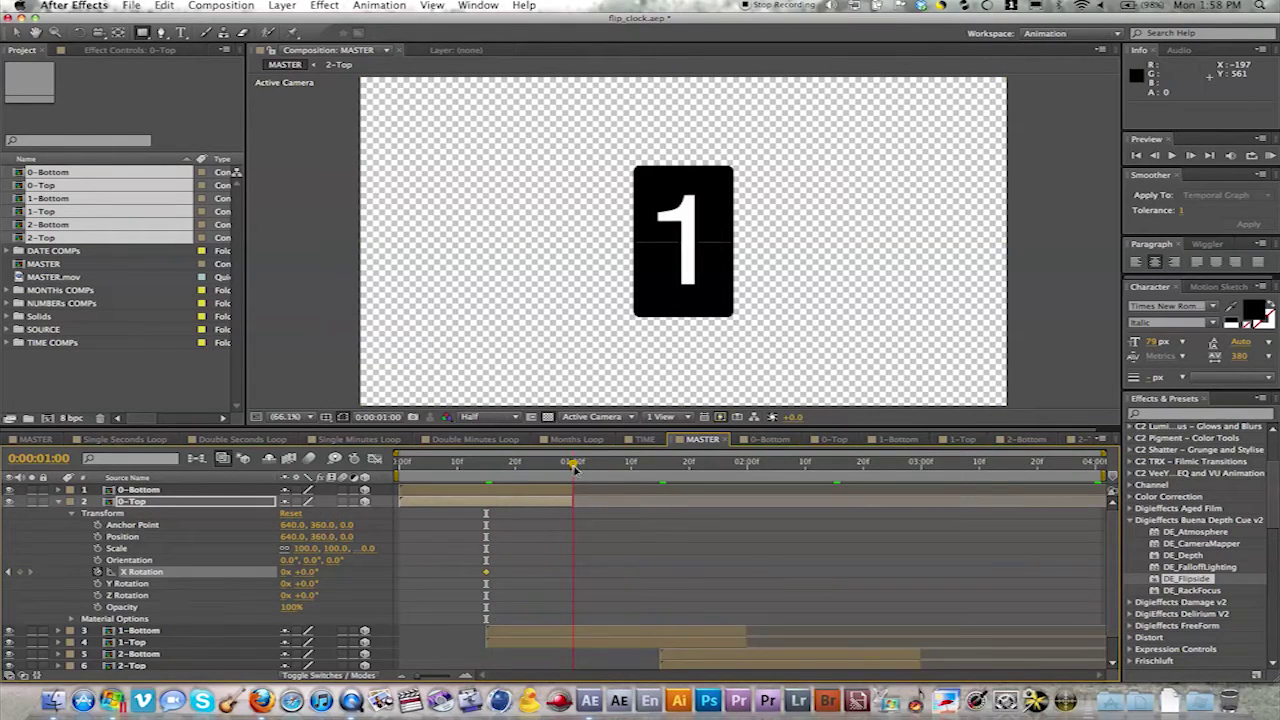
click(306, 576)
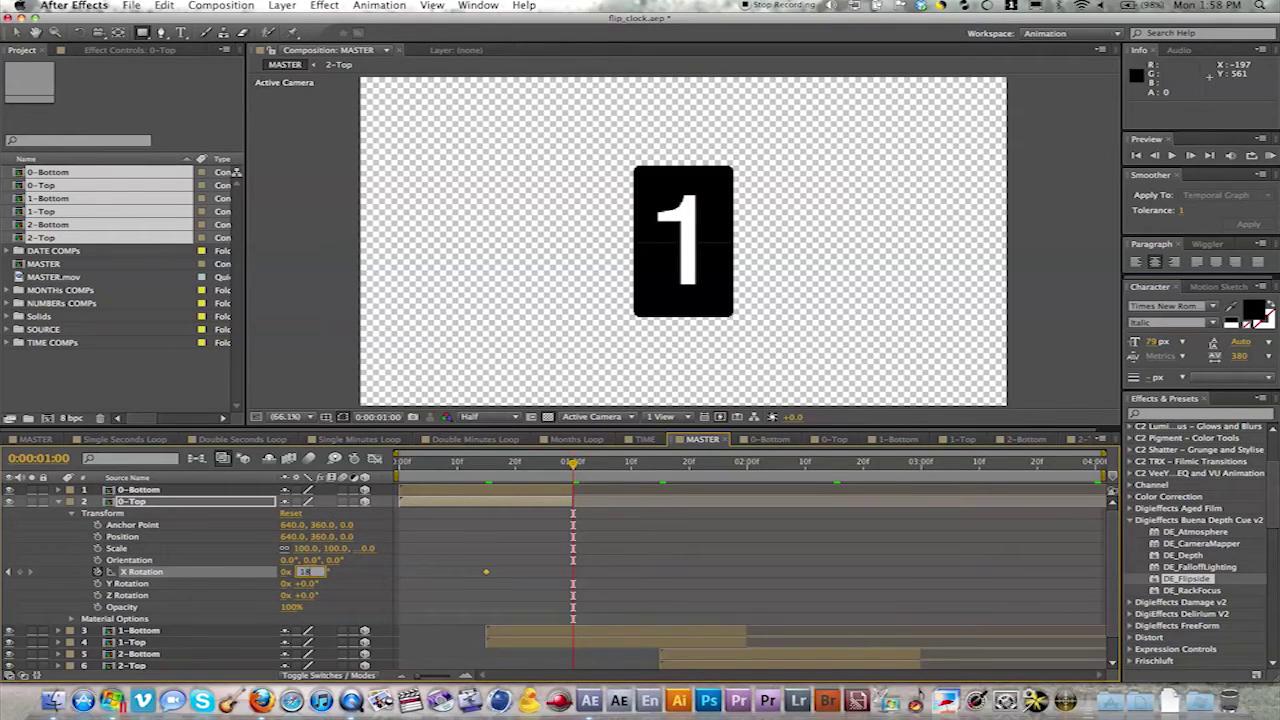
text(180)
key(Return)
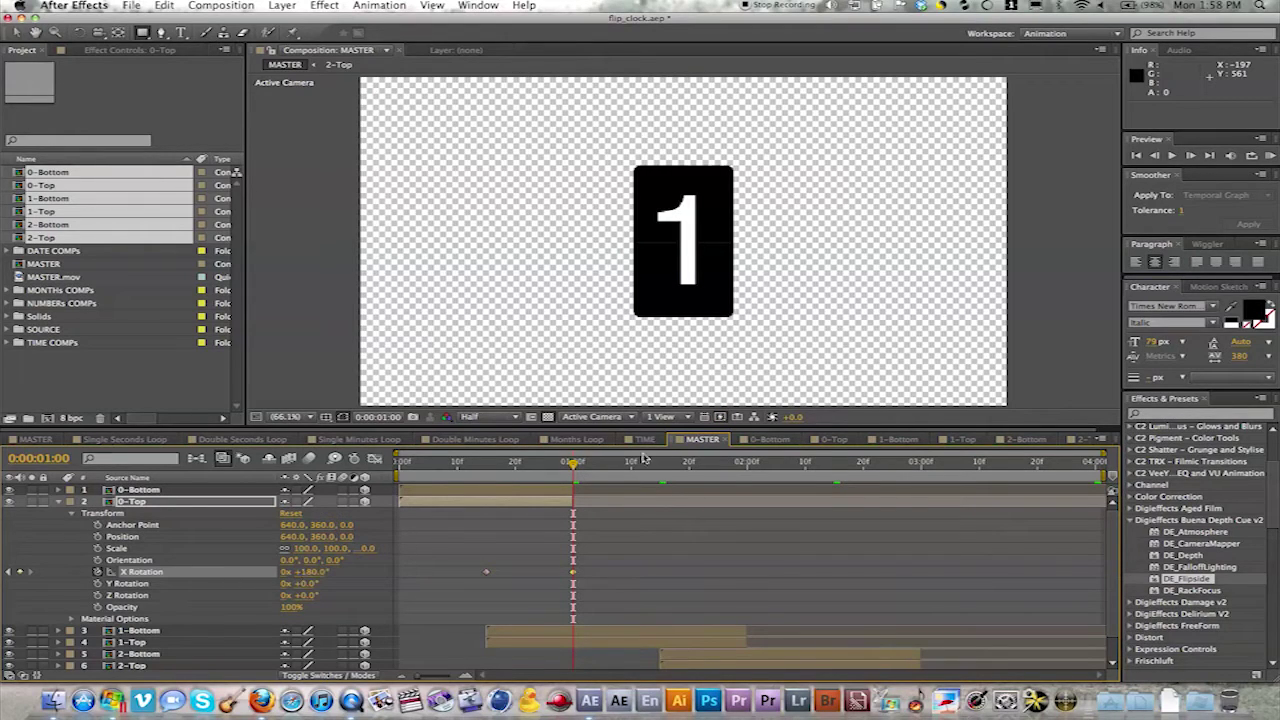
drag(573, 465, 533, 471)
key(super+a)
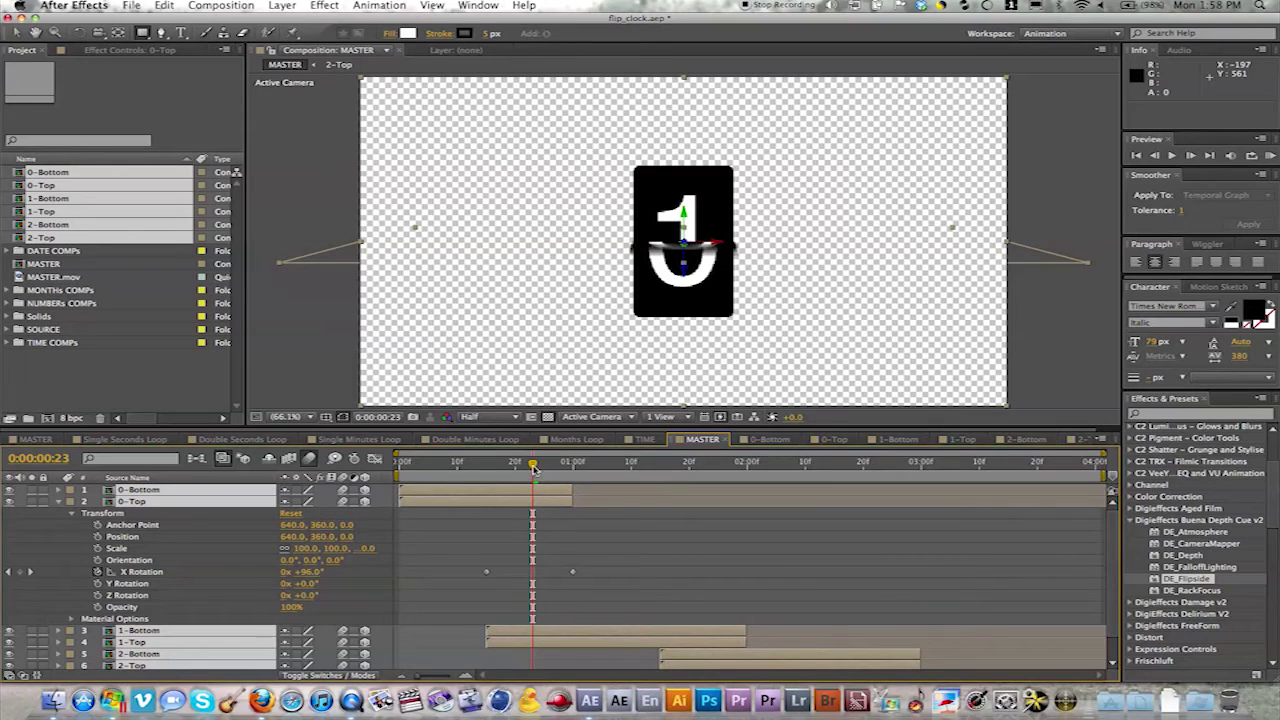
mouse_move(533, 468)
mouse_down()
mouse_move(518, 470)
mouse_move(549, 478)
mouse_up()
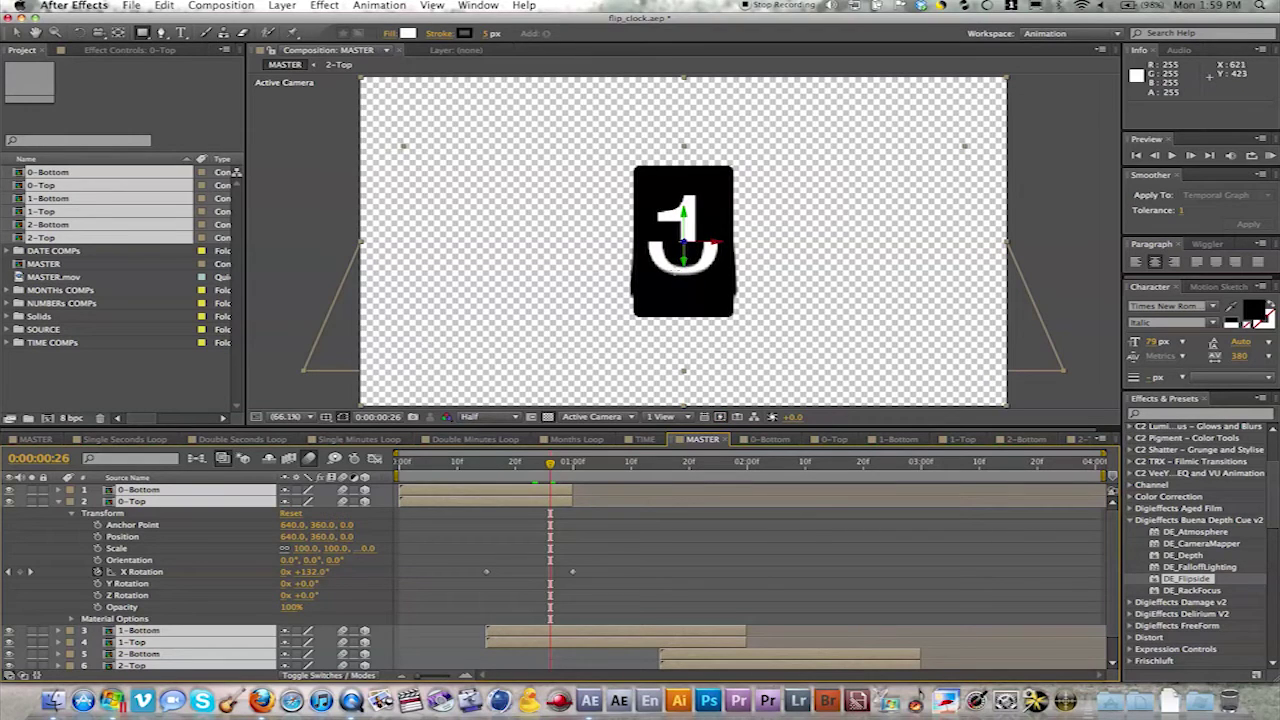
Apply the DE_Flipside effect to the 0-Top layer
click(498, 516)
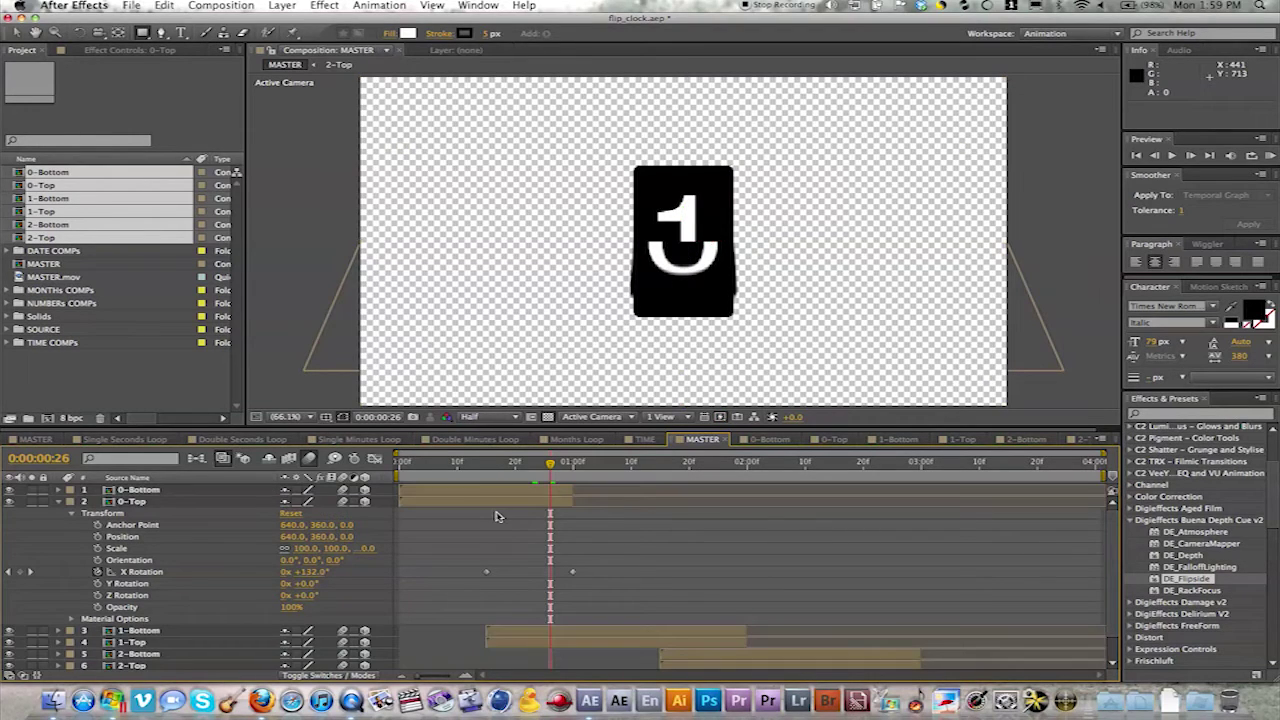
click(480, 503)
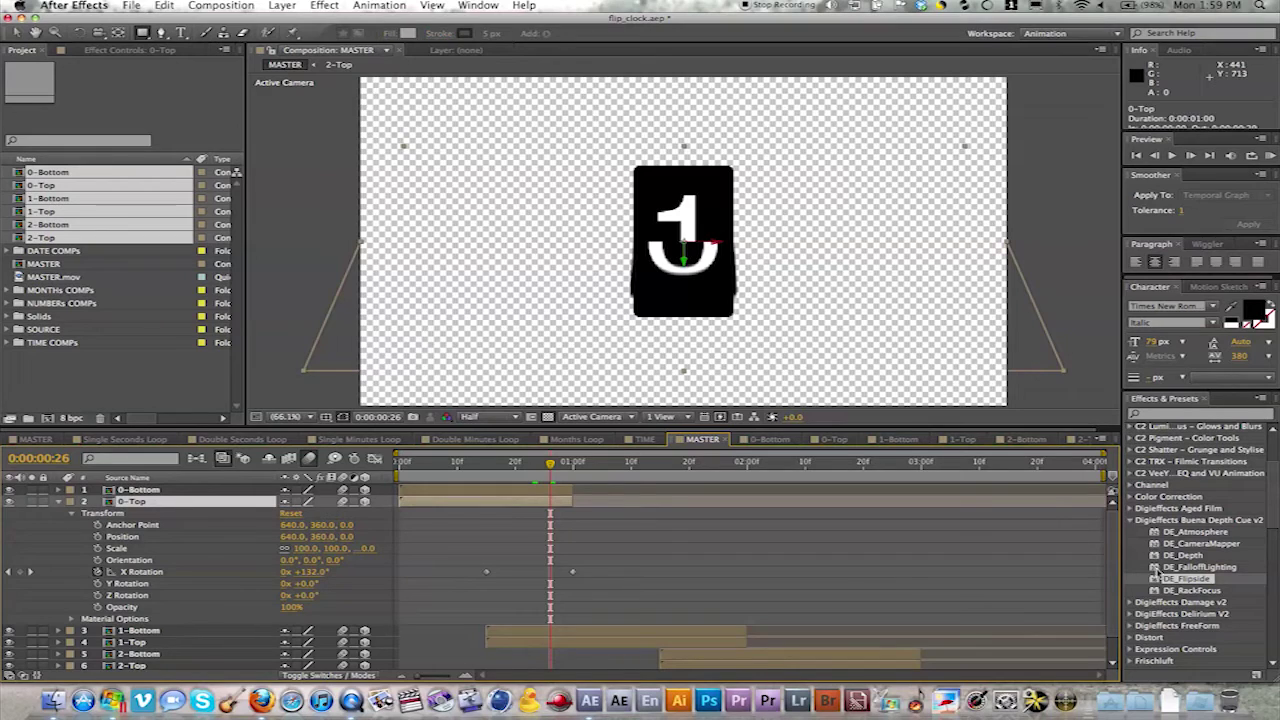
drag(1157, 580, 141, 507)
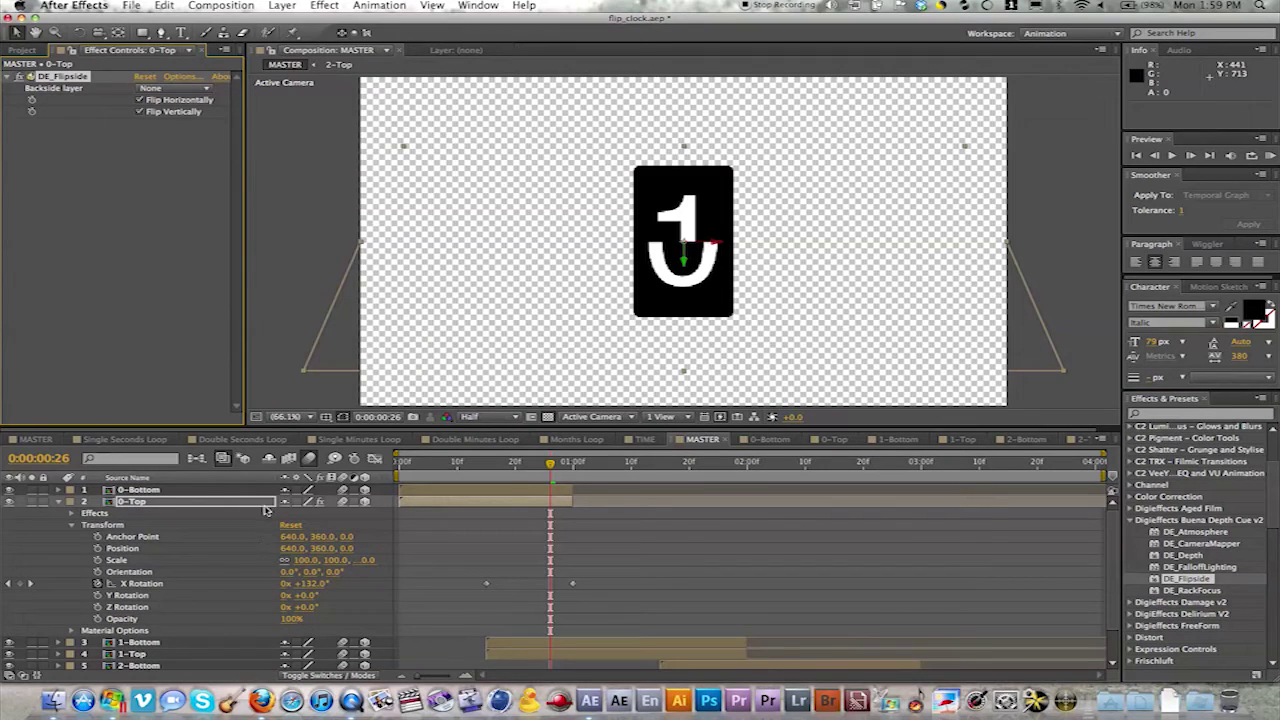
drag(551, 468, 519, 473)
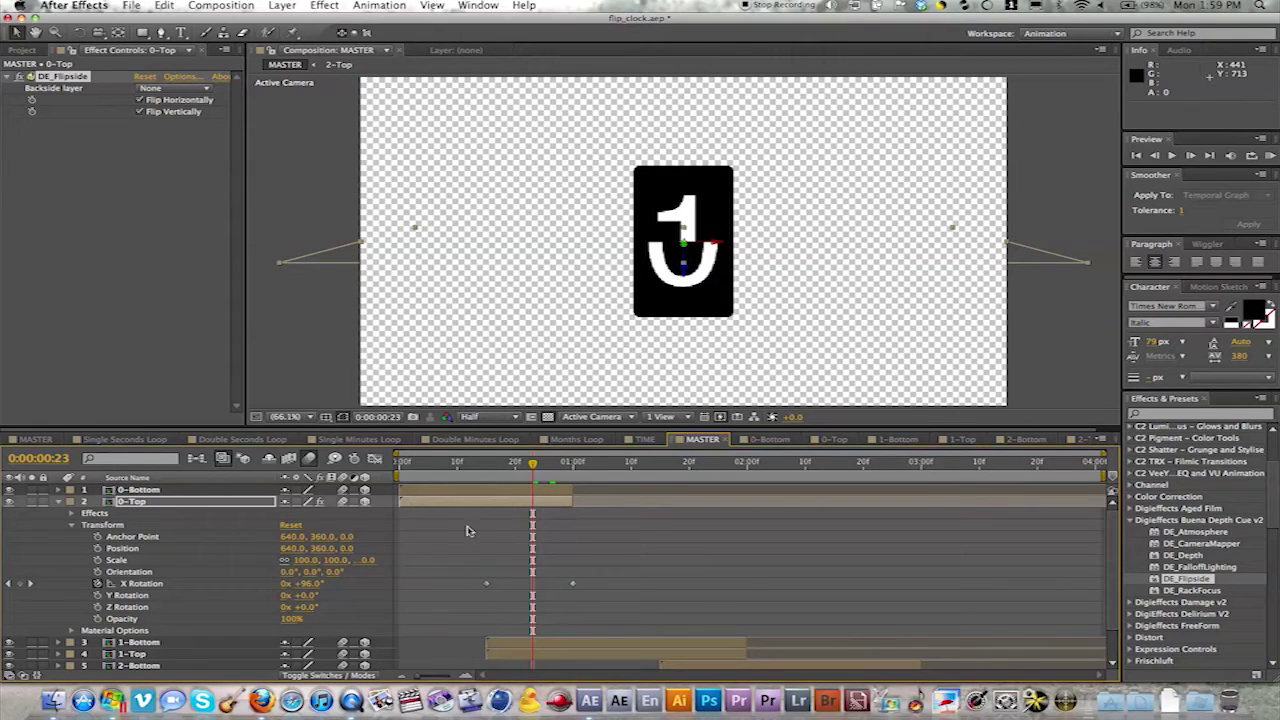
Set Flipside's backside layer to 1-Bottom and turn off Flip Horizontally
click(160, 89)
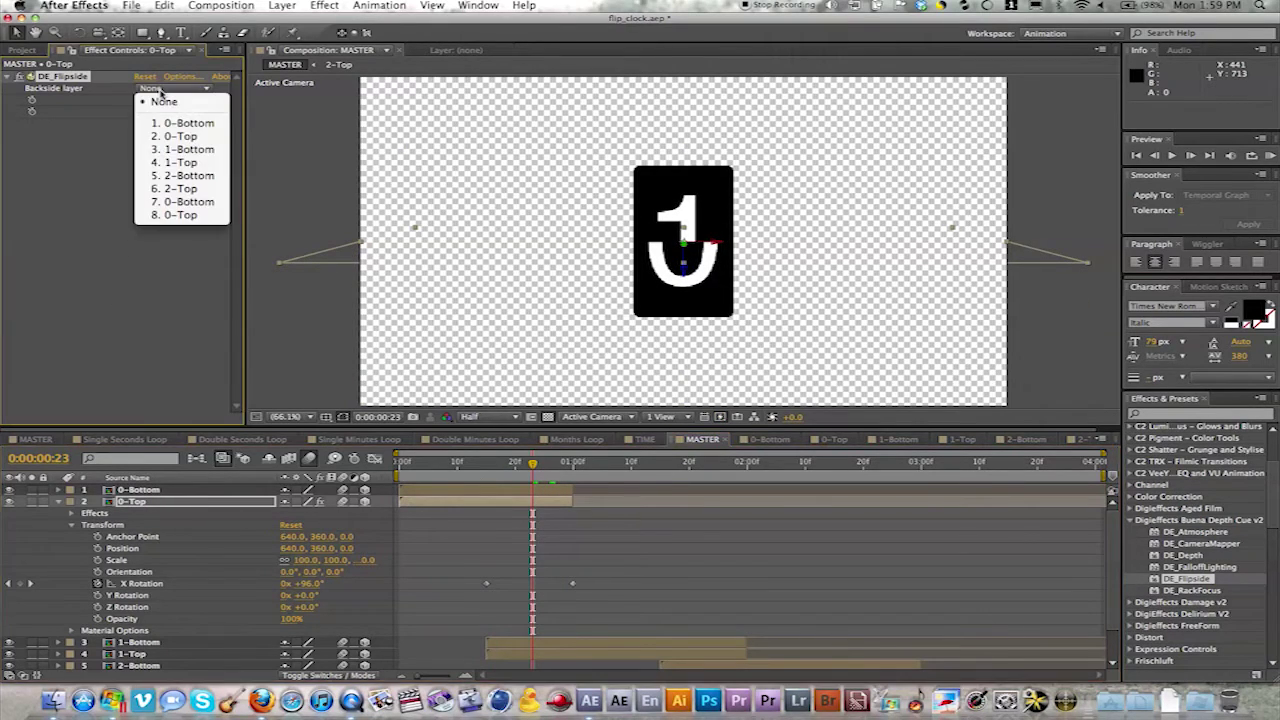
click(167, 150)
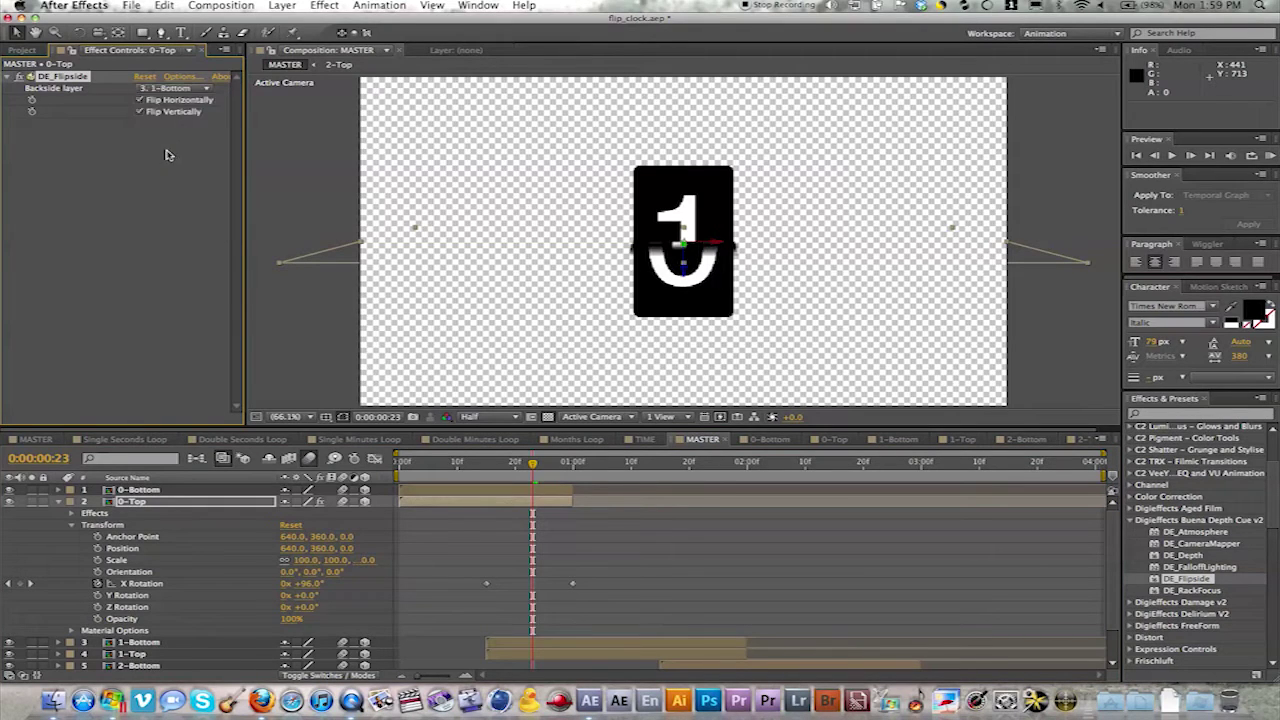
drag(526, 463, 549, 465)
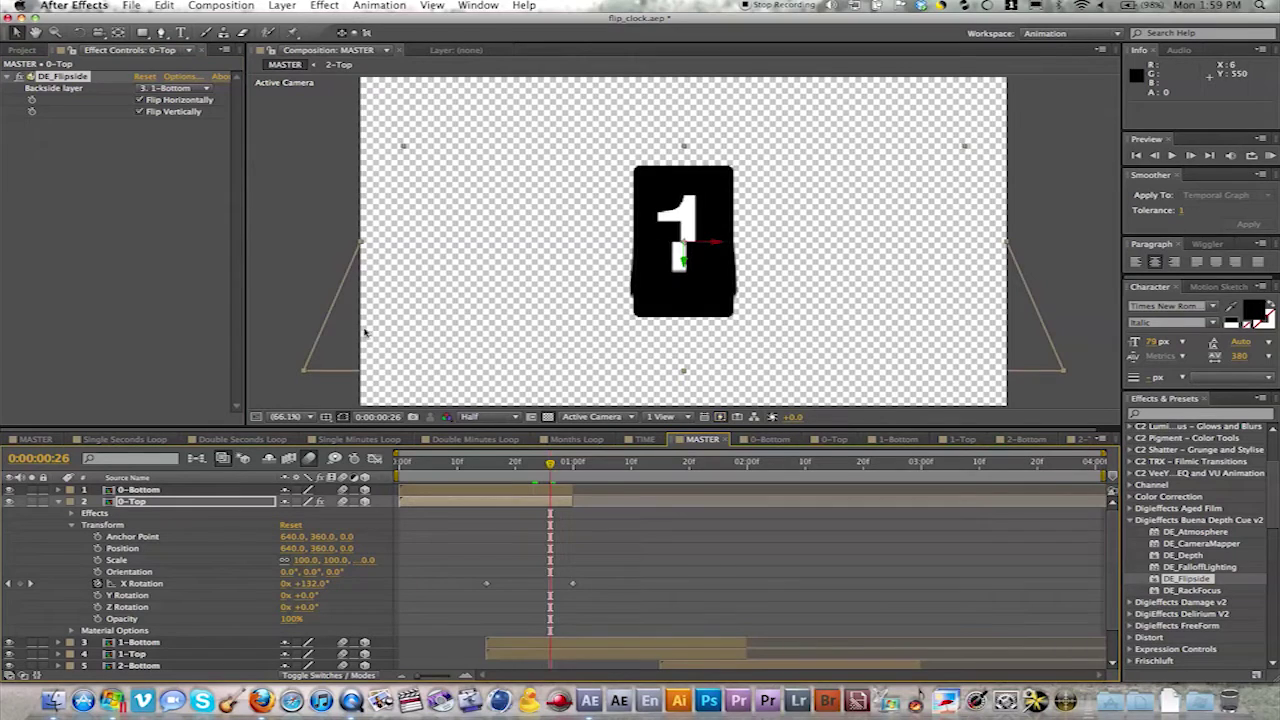
click(142, 104)
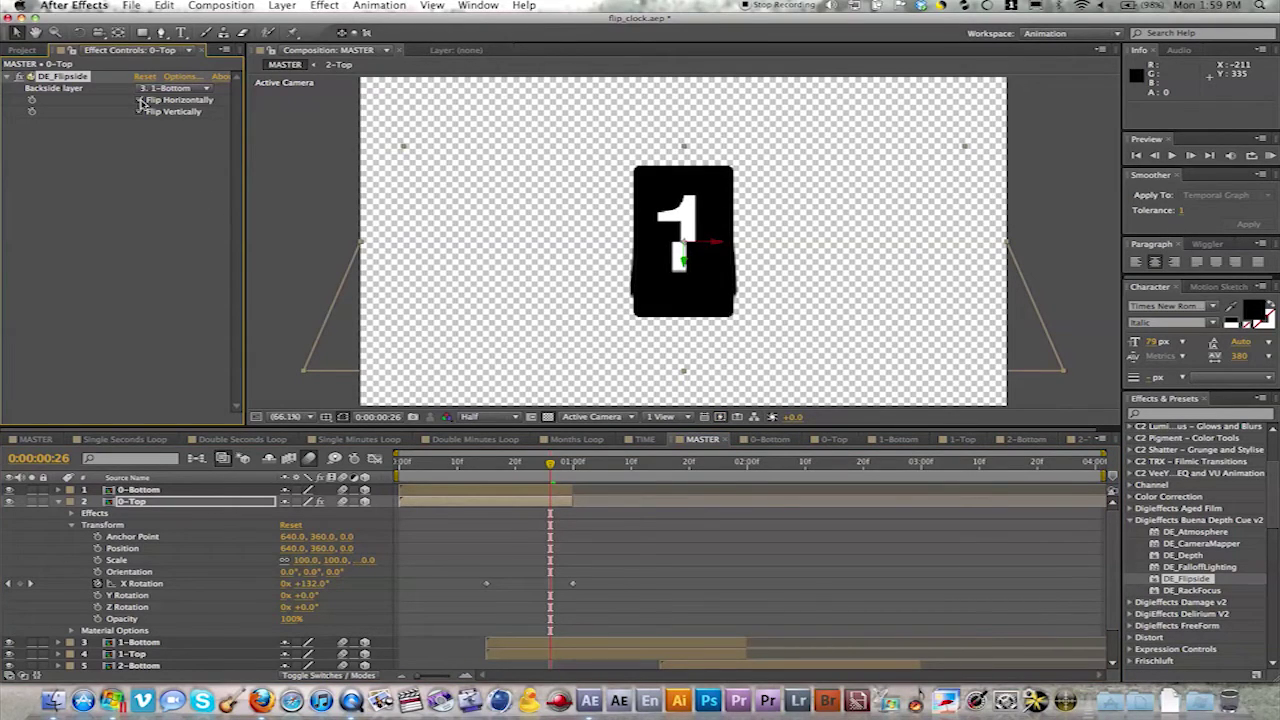
click(142, 101)
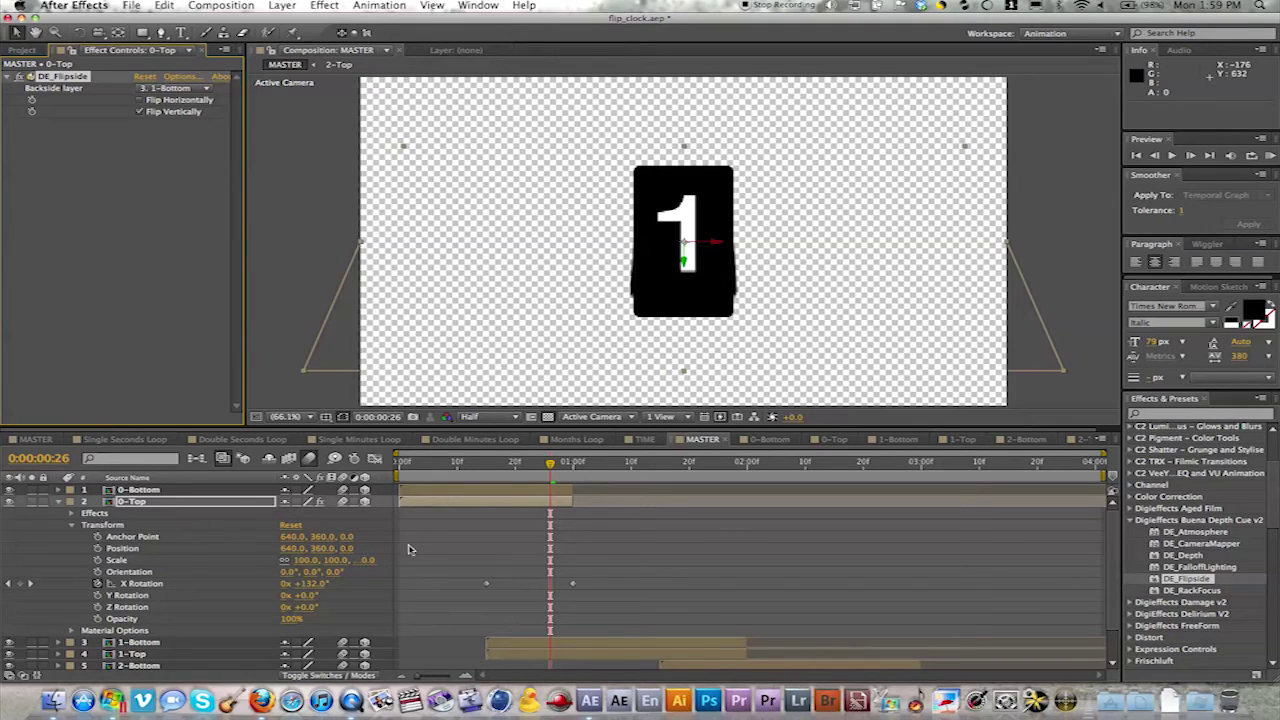
mouse_move(549, 470)
mouse_down()
mouse_move(508, 468)
mouse_move(572, 463)
mouse_up()
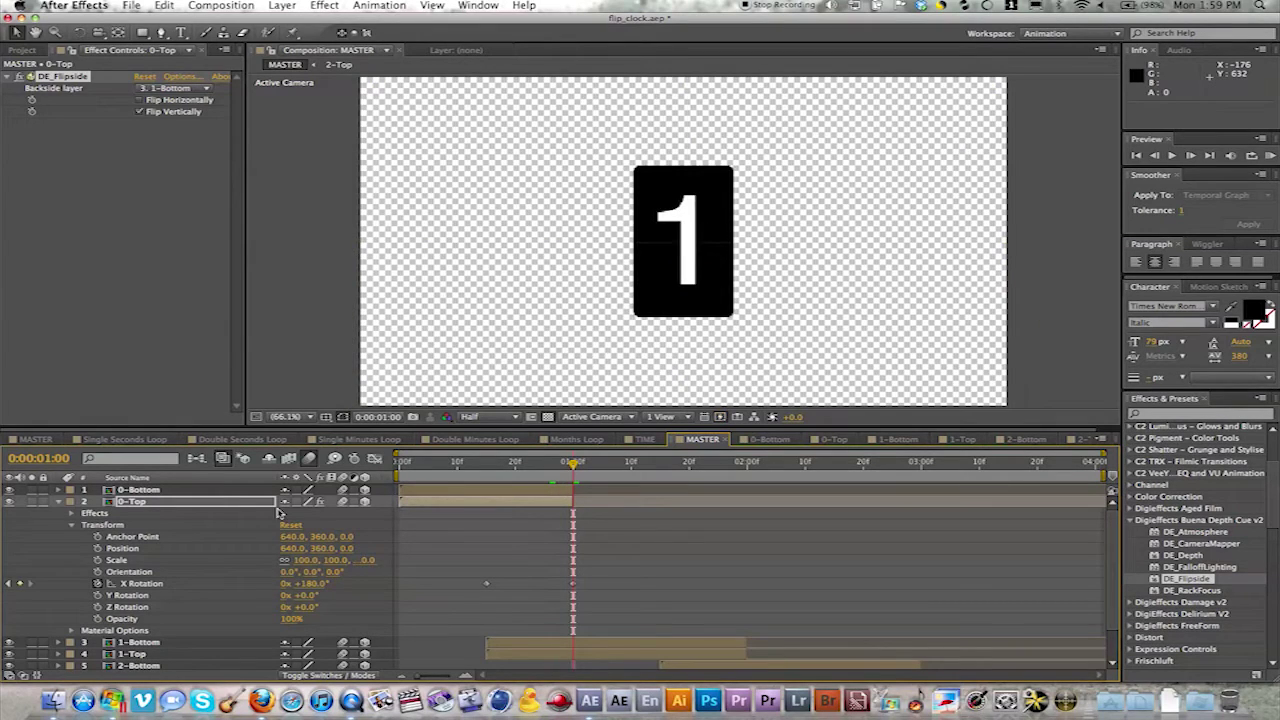
Apply DE_Flipside to 1-Top with 2-Bottom as its backside layer
click(58, 503)
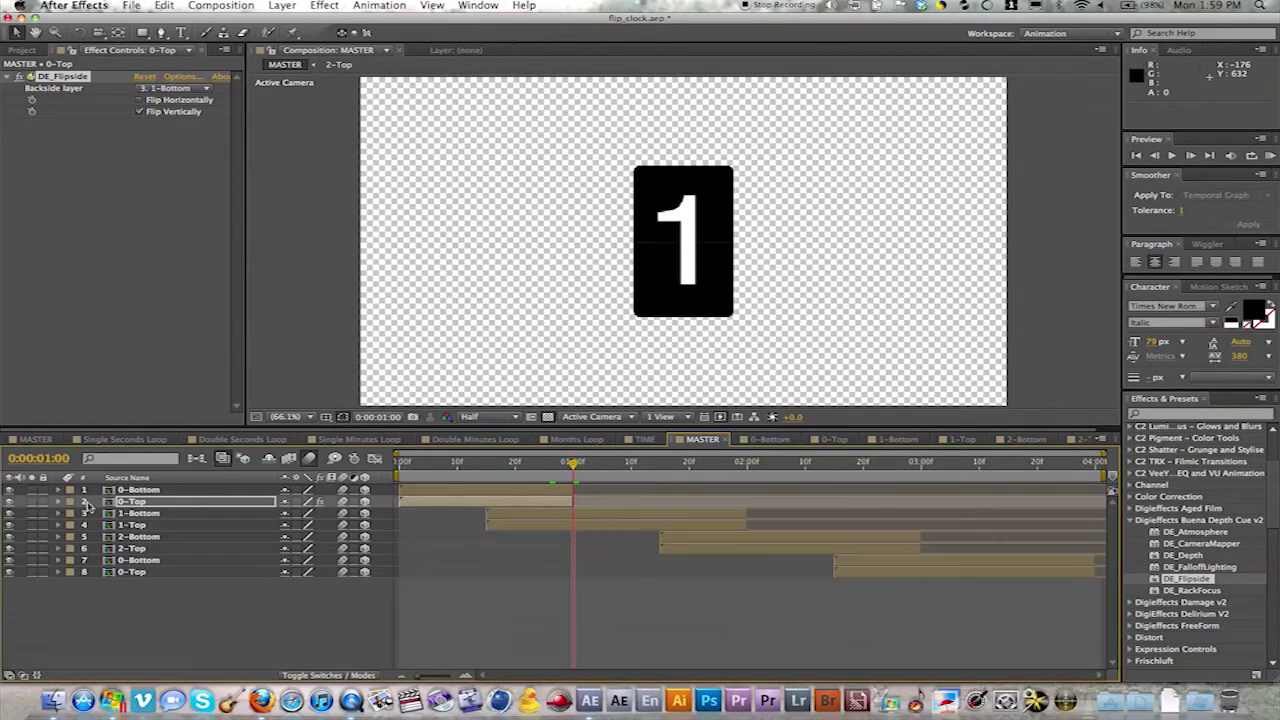
click(510, 521)
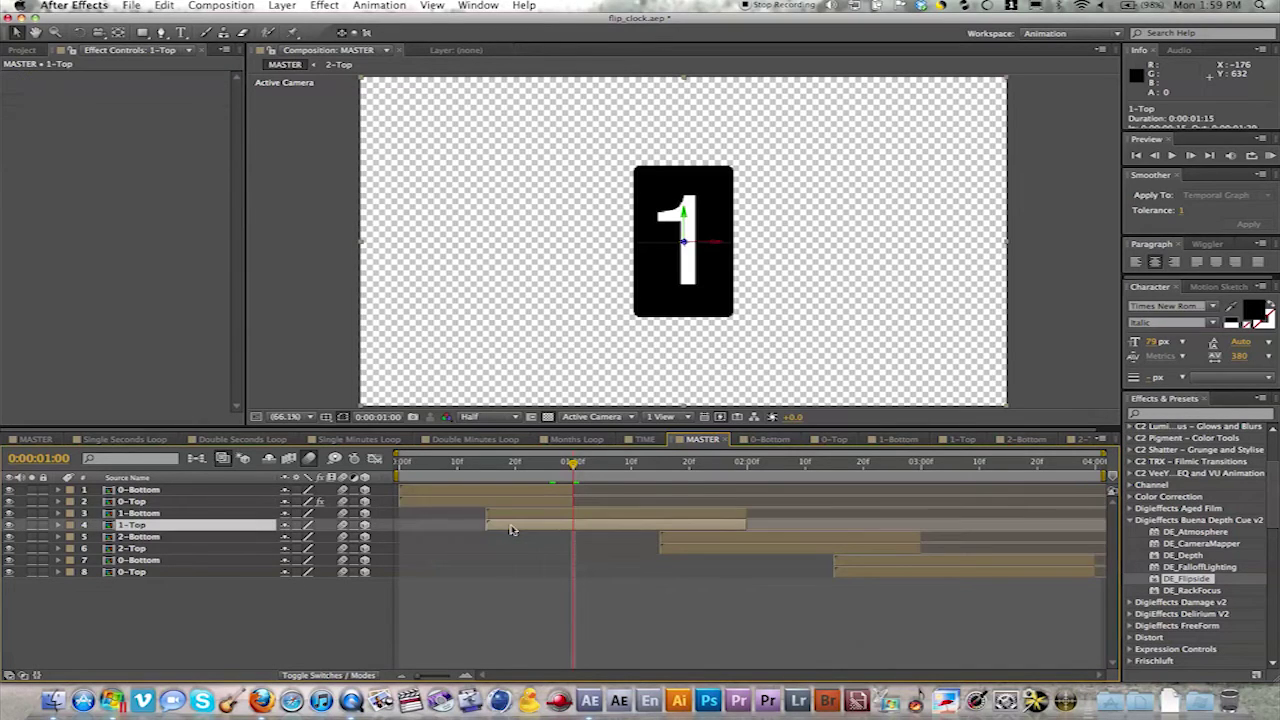
double_click(1185, 579)
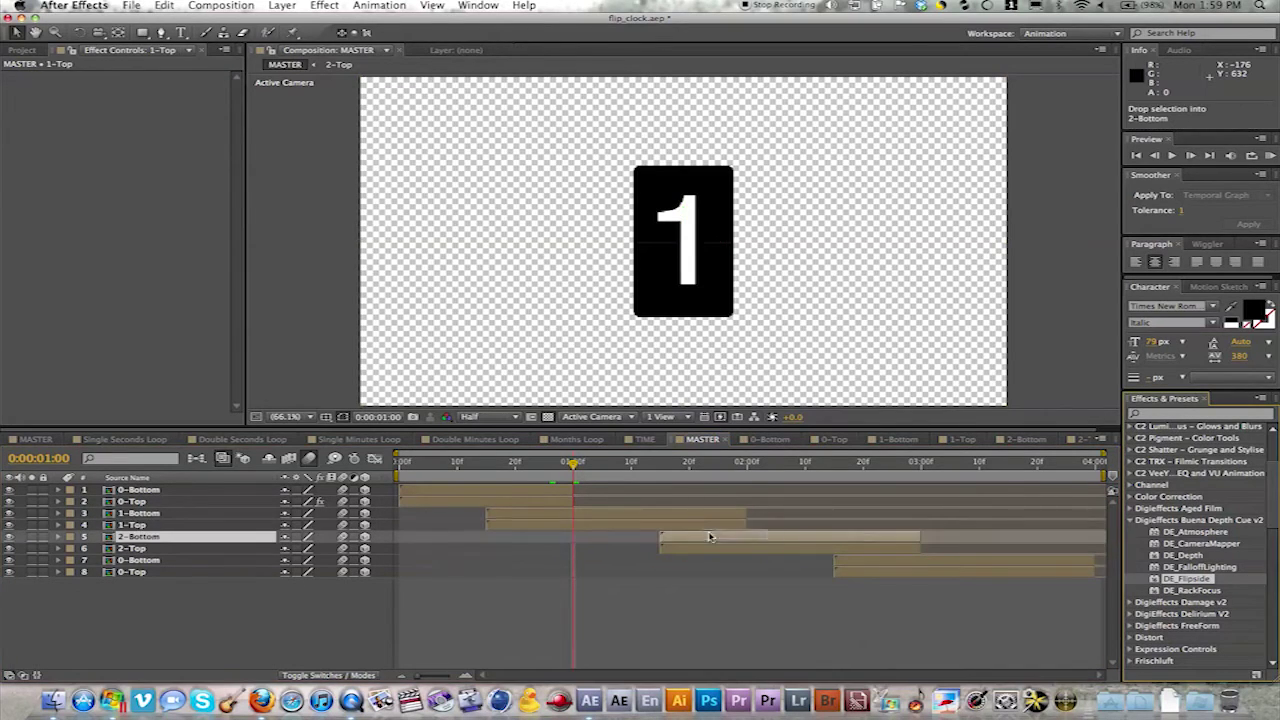
click(172, 88)
click(179, 176)
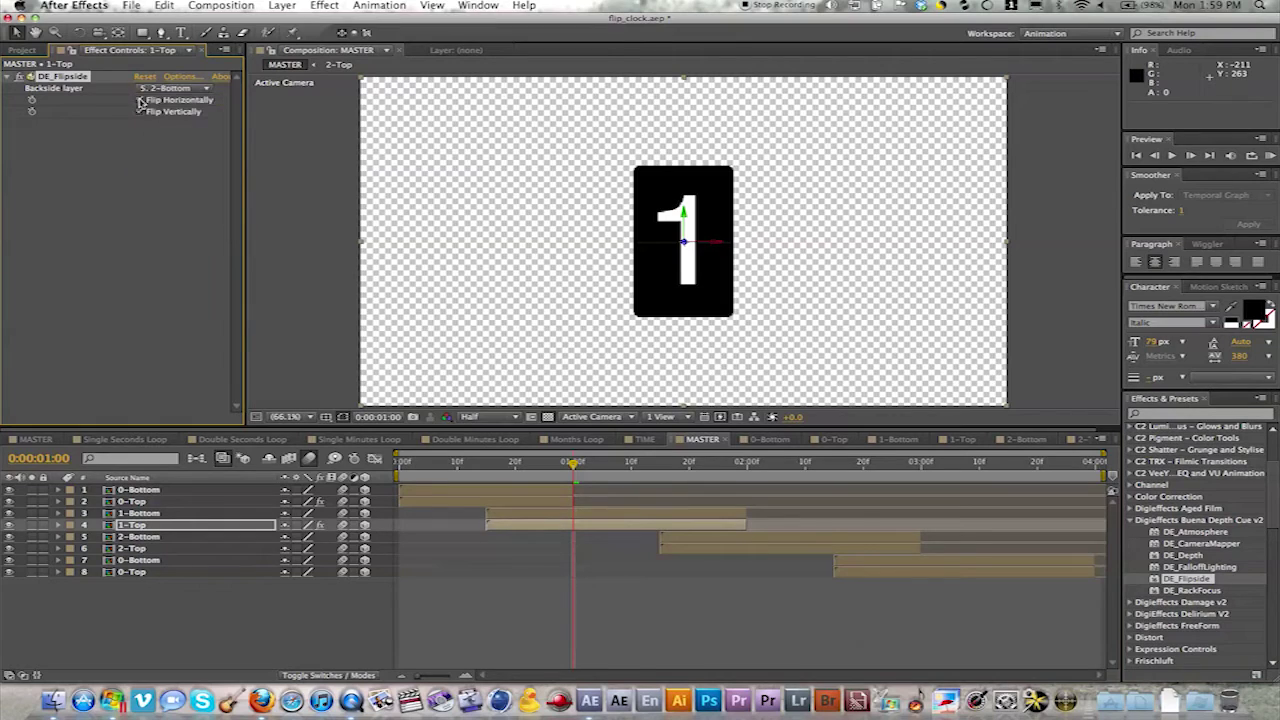
Apply DE_Flipside to 2-Bottom with layer 7 0-Bottom as its backside
click(878, 540)
drag(1165, 580, 829, 540)
click(172, 92)
click(174, 206)
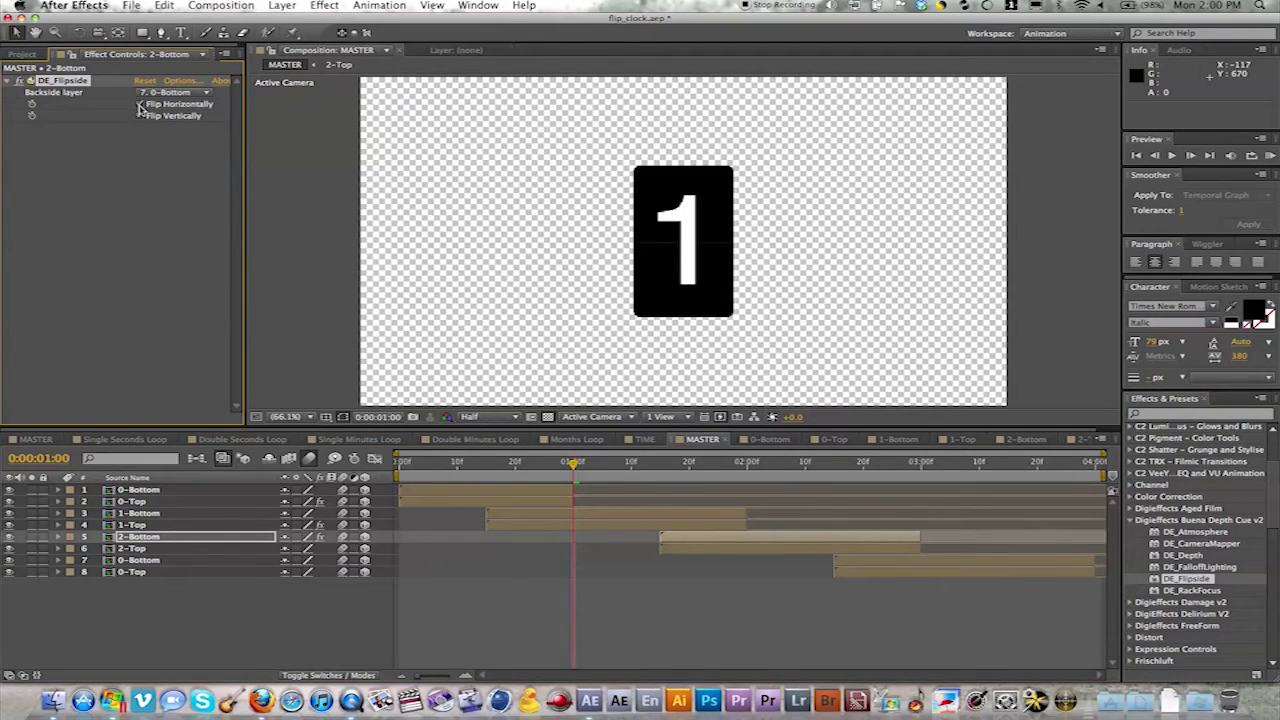
Apply DE_Flipside to layer 7 0-Bottom with layer 1 0-Bottom as its backside
click(843, 566)
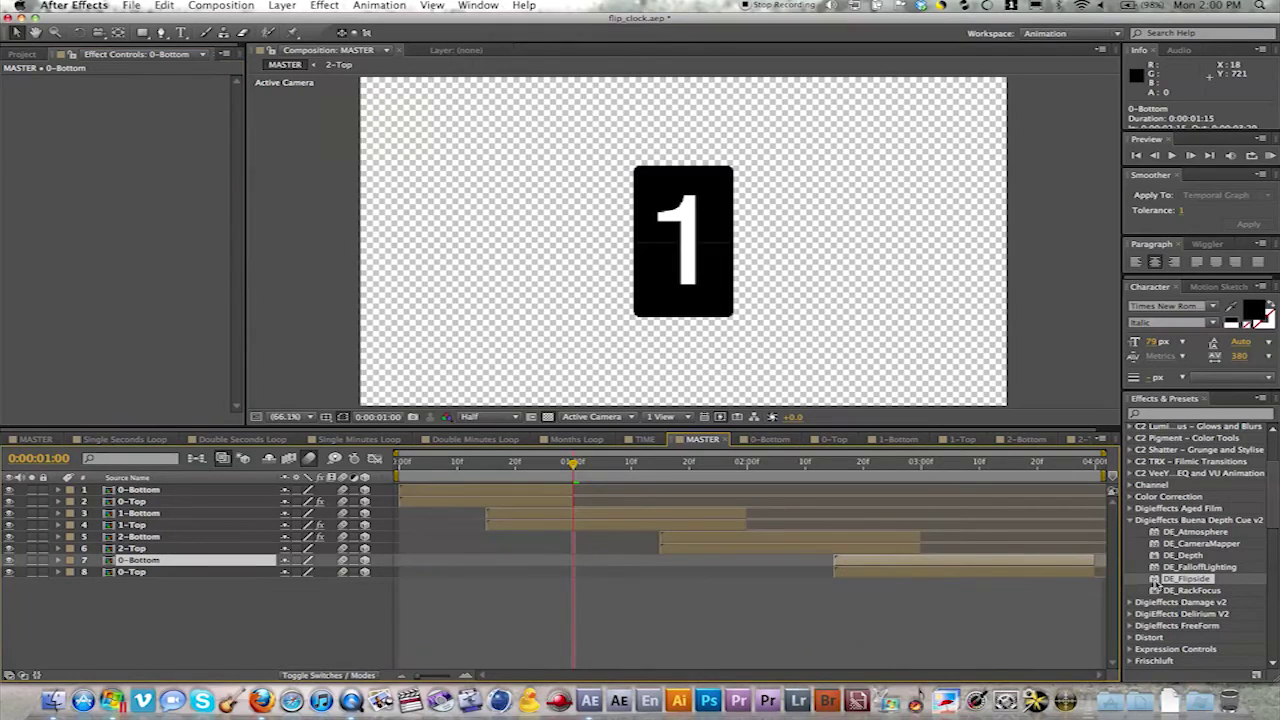
drag(1157, 582, 329, 563)
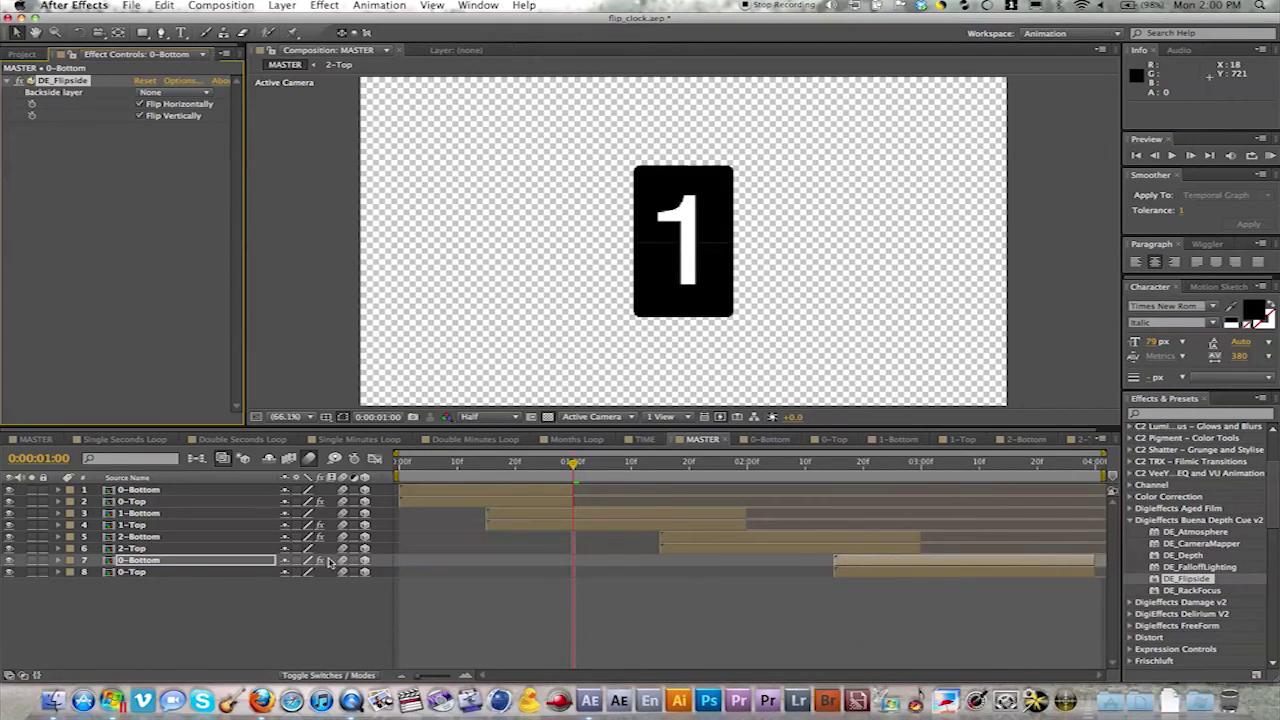
click(165, 94)
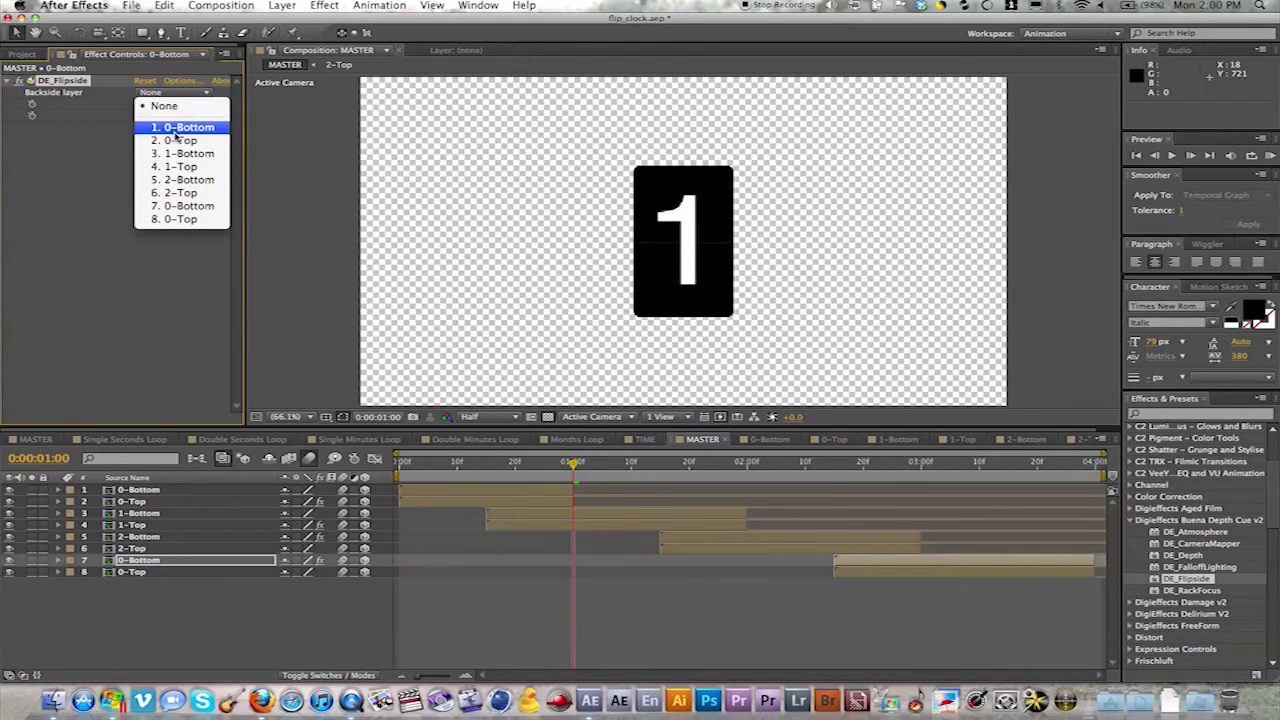
click(180, 127)
click(141, 116)
click(668, 631)
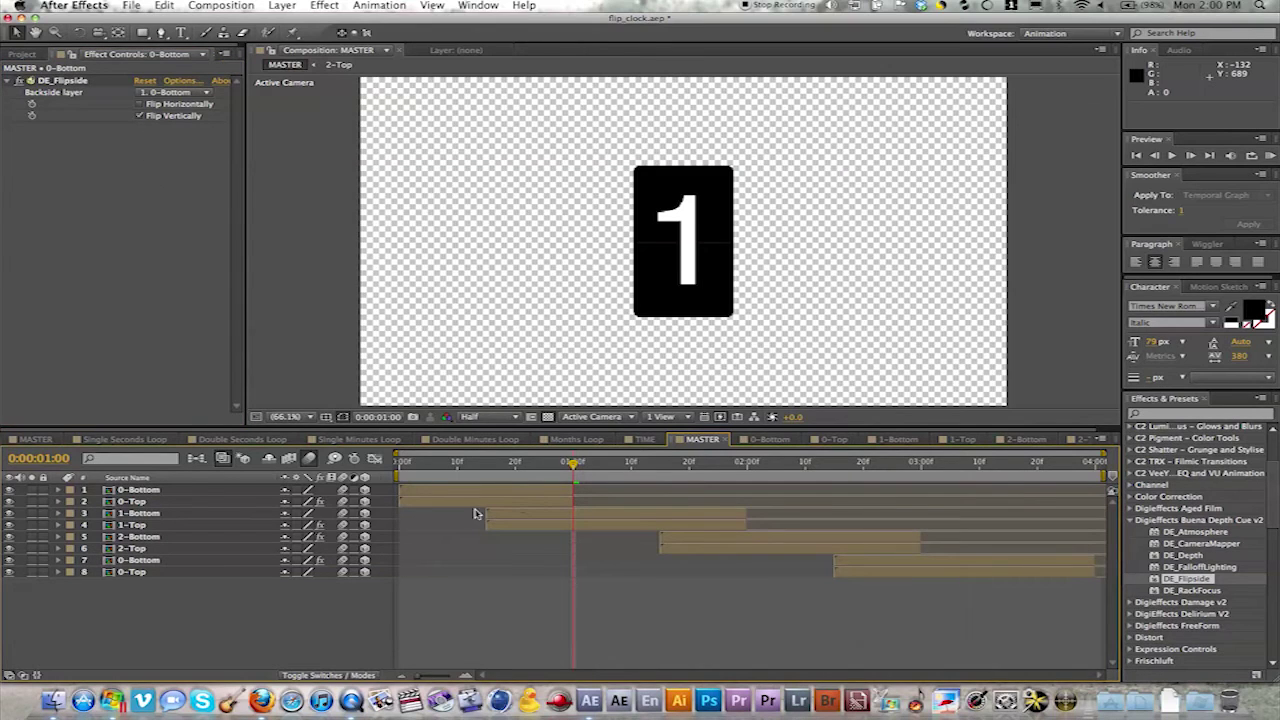
Keyframe 1-Top's X Rotation from 0° at 1:15 to 180° at 2:00
click(57, 525)
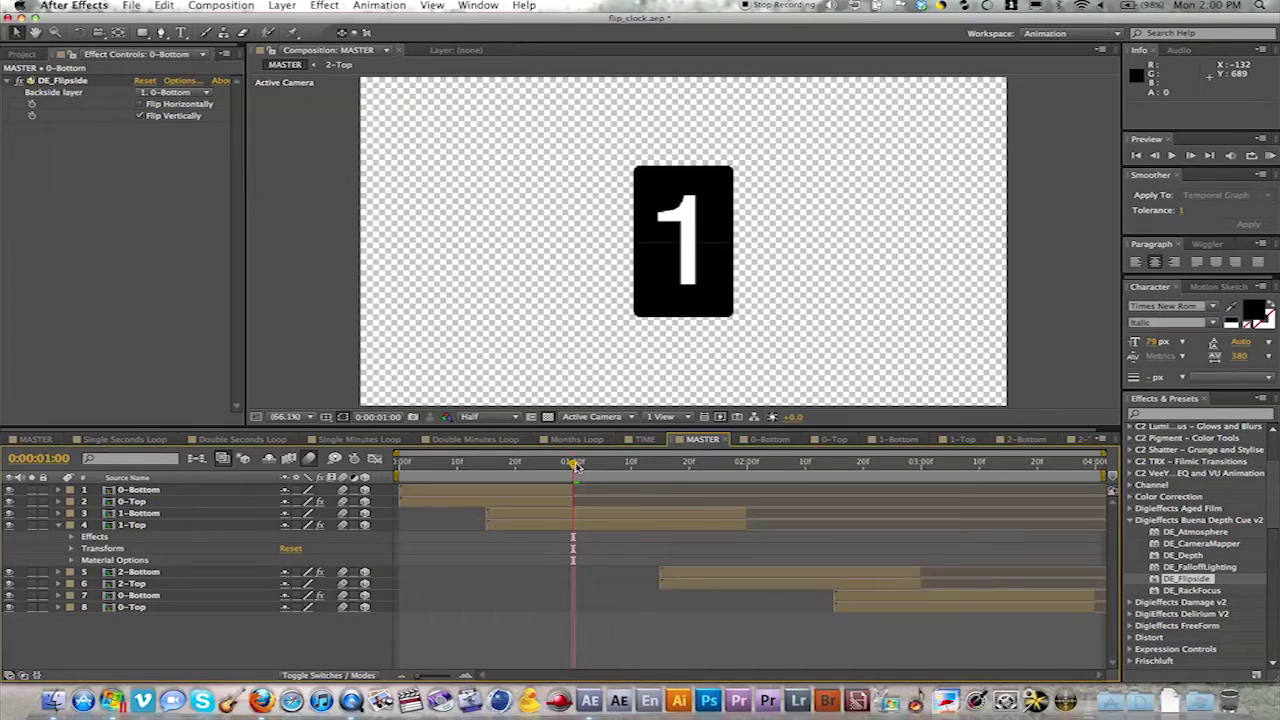
drag(576, 466, 660, 477)
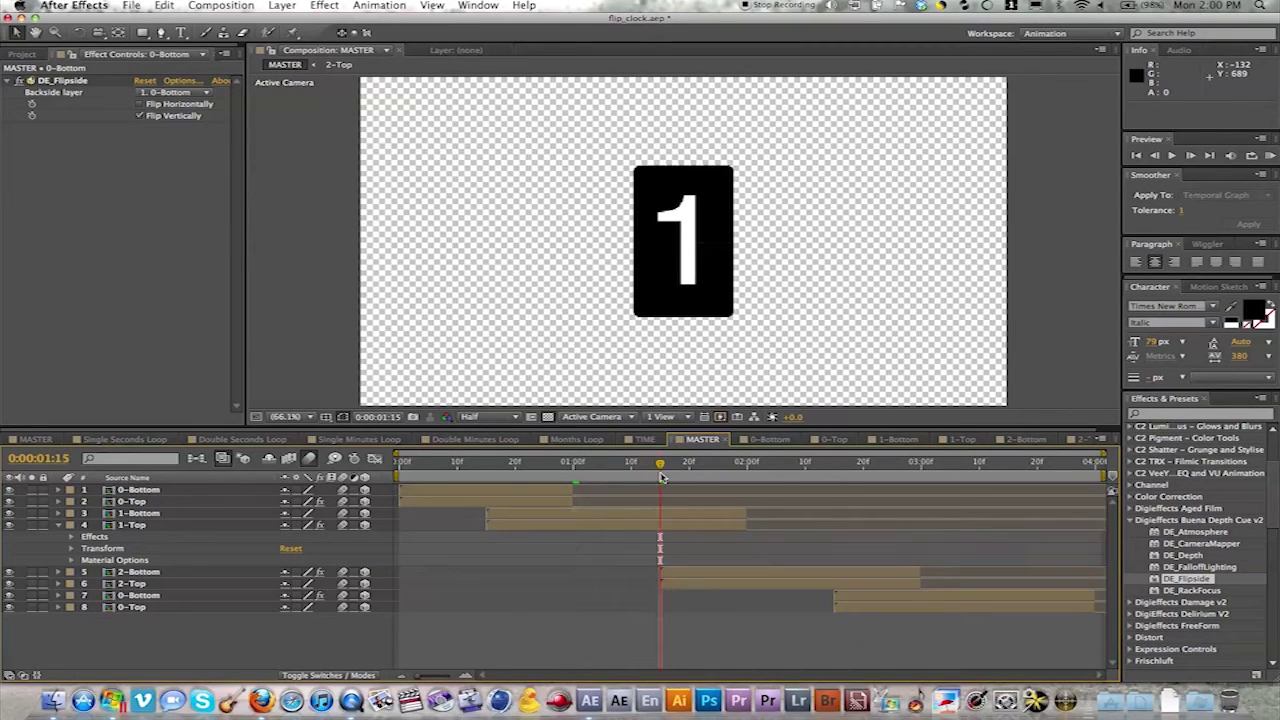
click(70, 549)
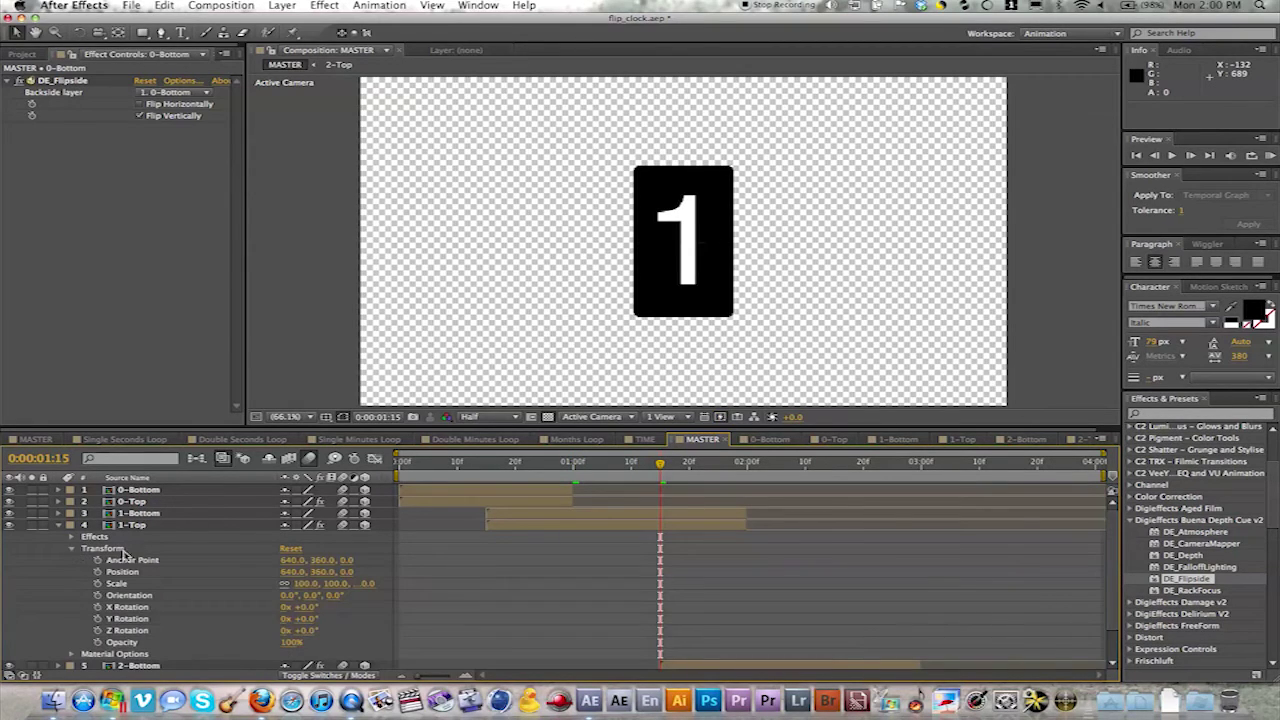
click(97, 607)
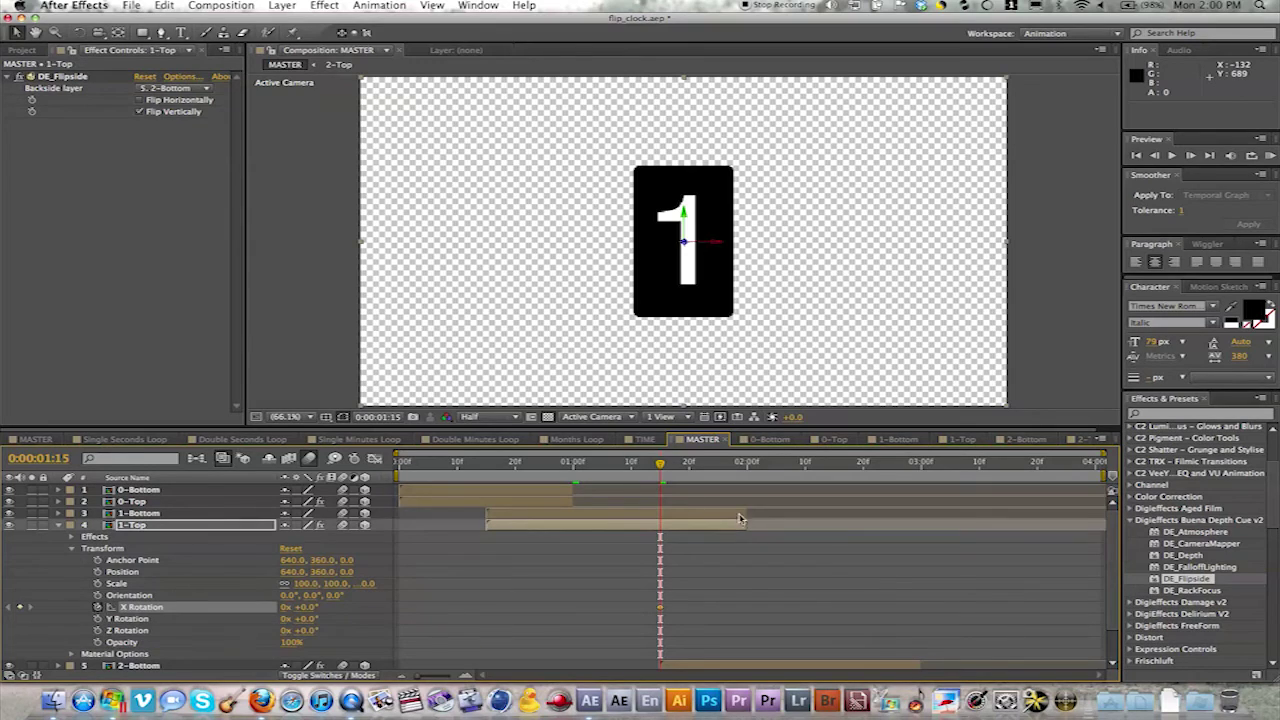
drag(660, 468, 746, 472)
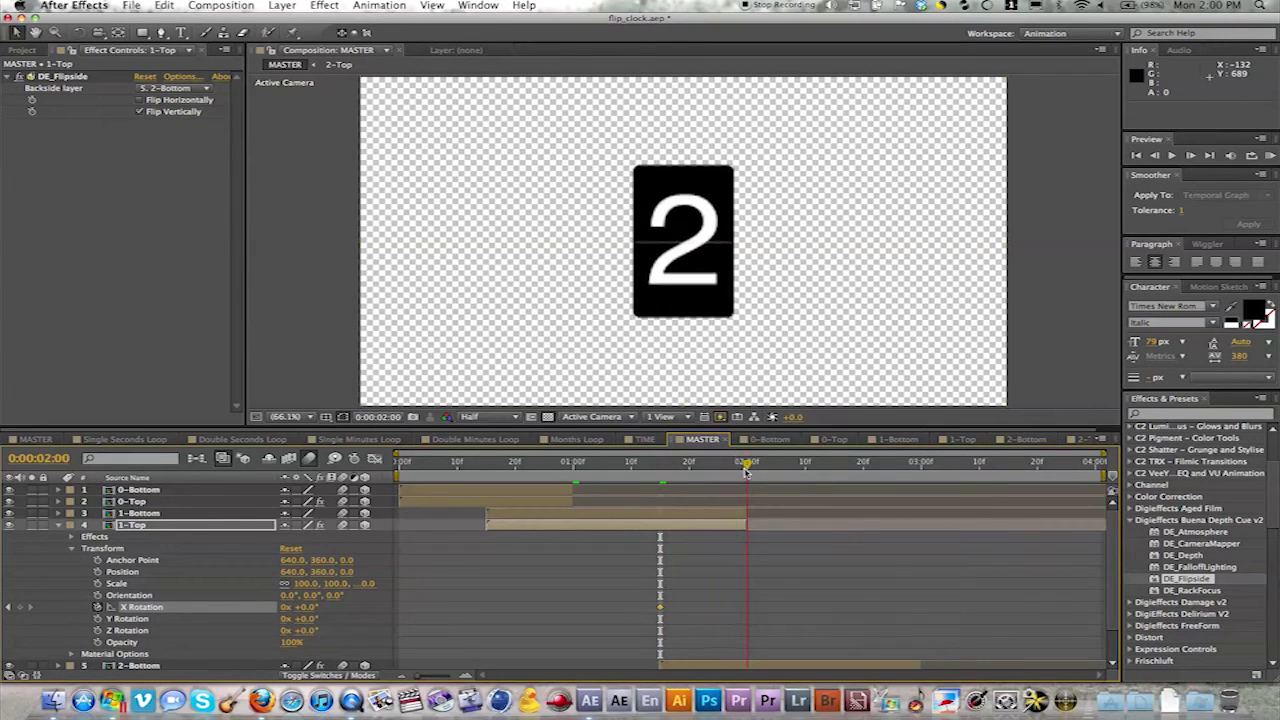
click(306, 607)
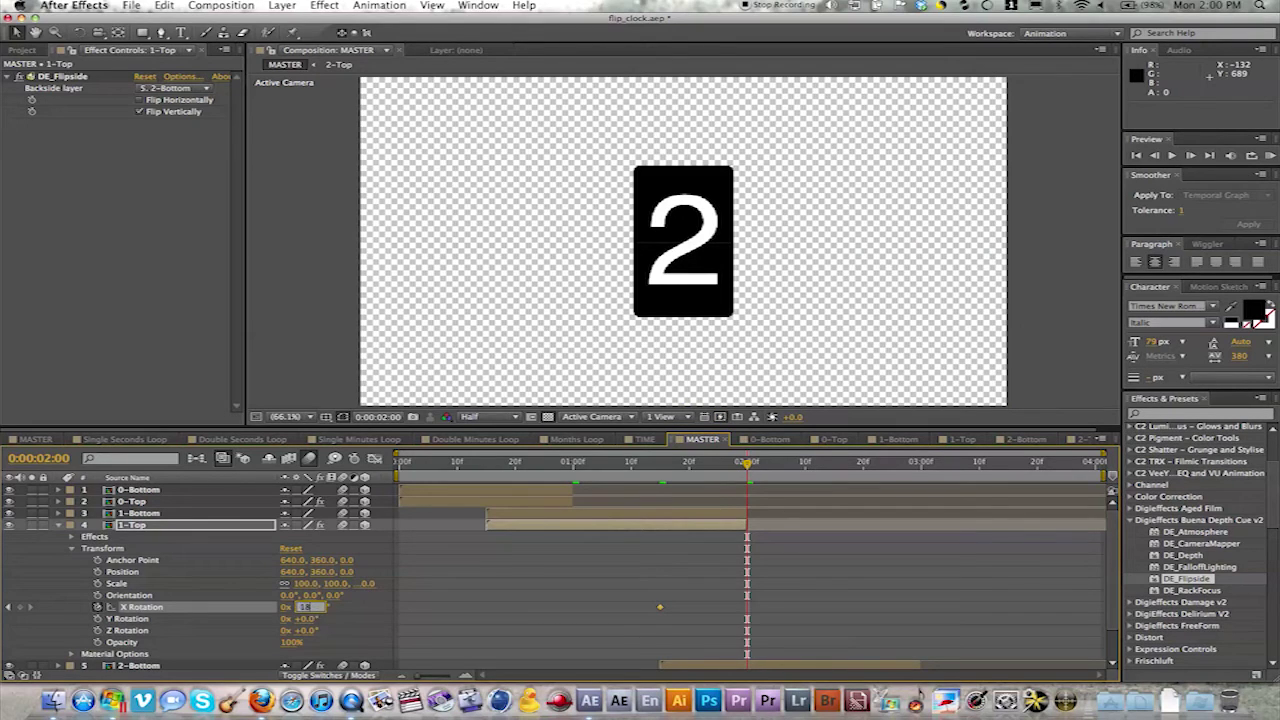
text(180)
key(Return)
drag(746, 470, 730, 475)
click(58, 525)
Keyframe 2-Top's X Rotation starting at 2:15 for a flip ending at 3:00
click(58, 548)
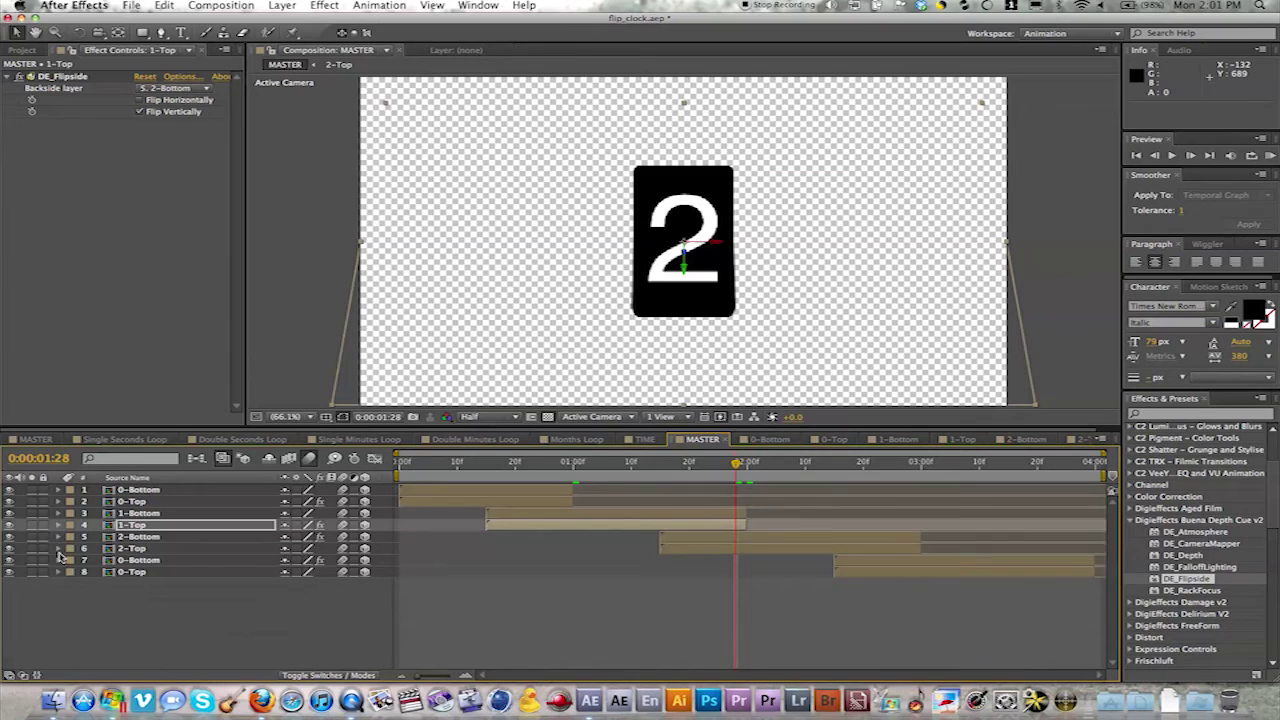
click(746, 463)
click(833, 464)
click(72, 560)
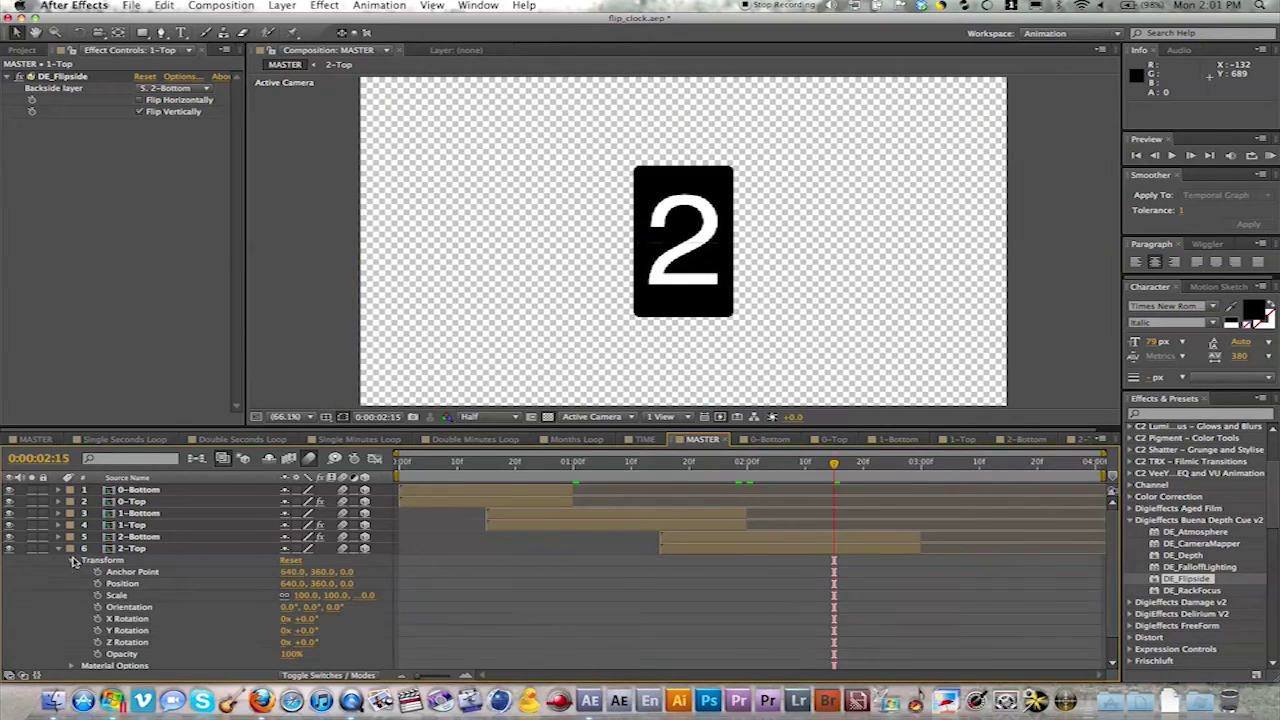
click(98, 619)
click(918, 466)
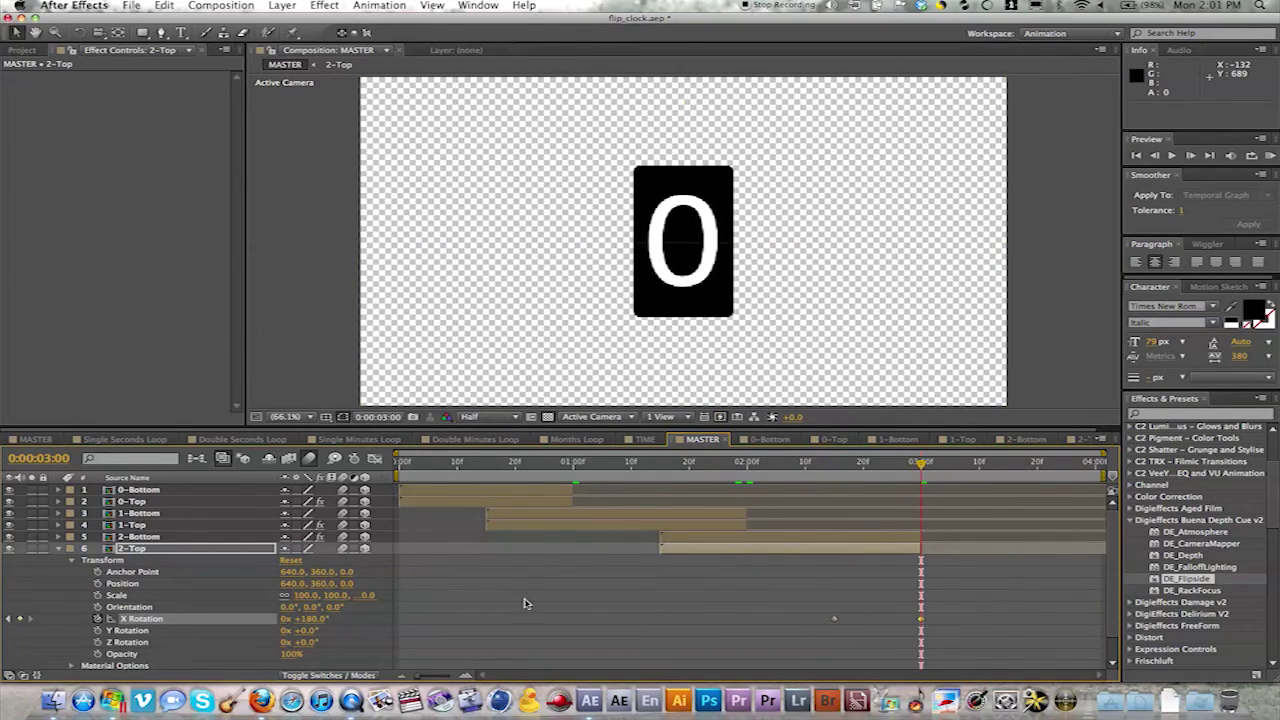
drag(920, 465, 870, 470)
Apply DE_Flipside to 2-Top with layer-7 0-Bottom as backside, and scrub the flip
click(684, 551)
drag(684, 551, 686, 552)
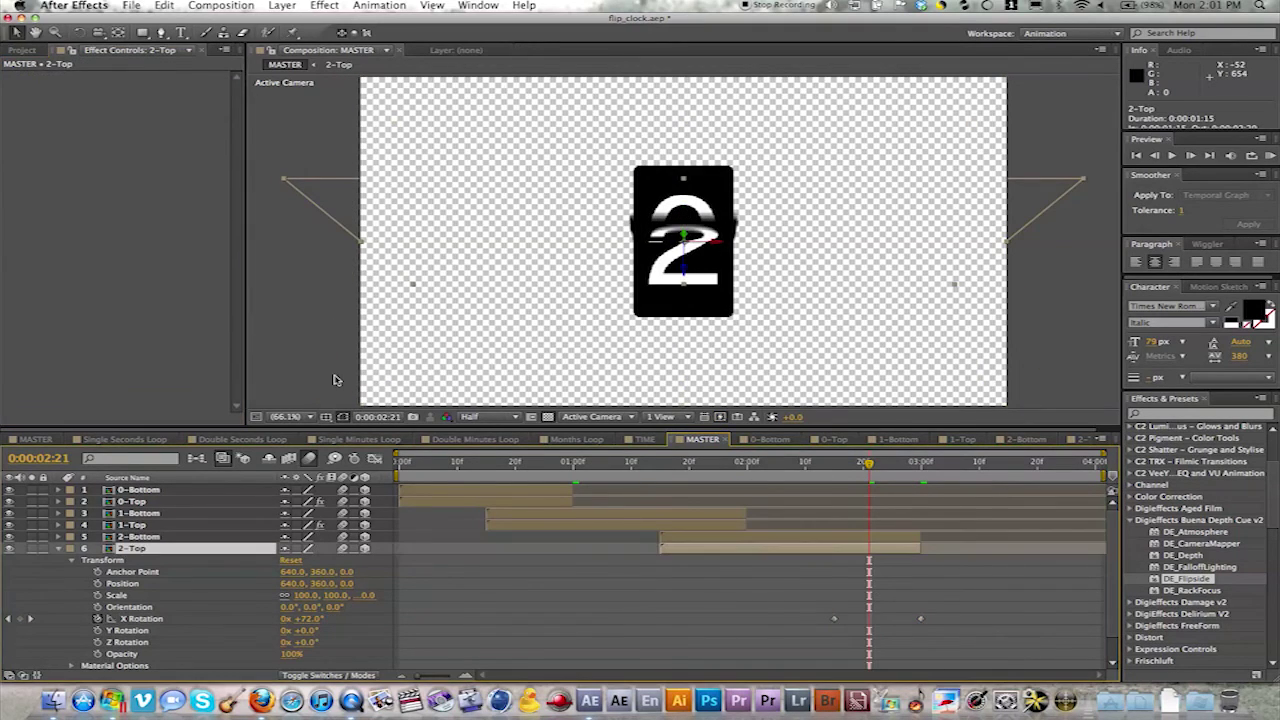
drag(869, 464, 840, 473)
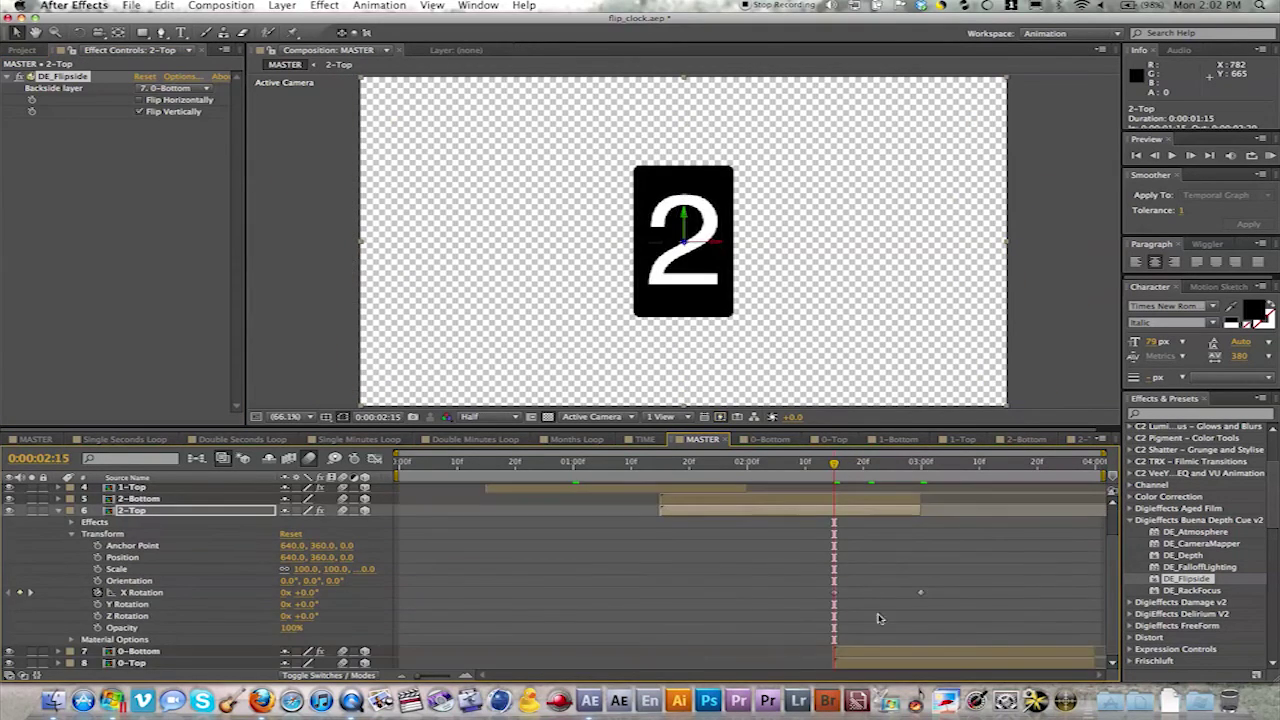
click(58, 511)
drag(840, 466, 511, 484)
click(745, 465)
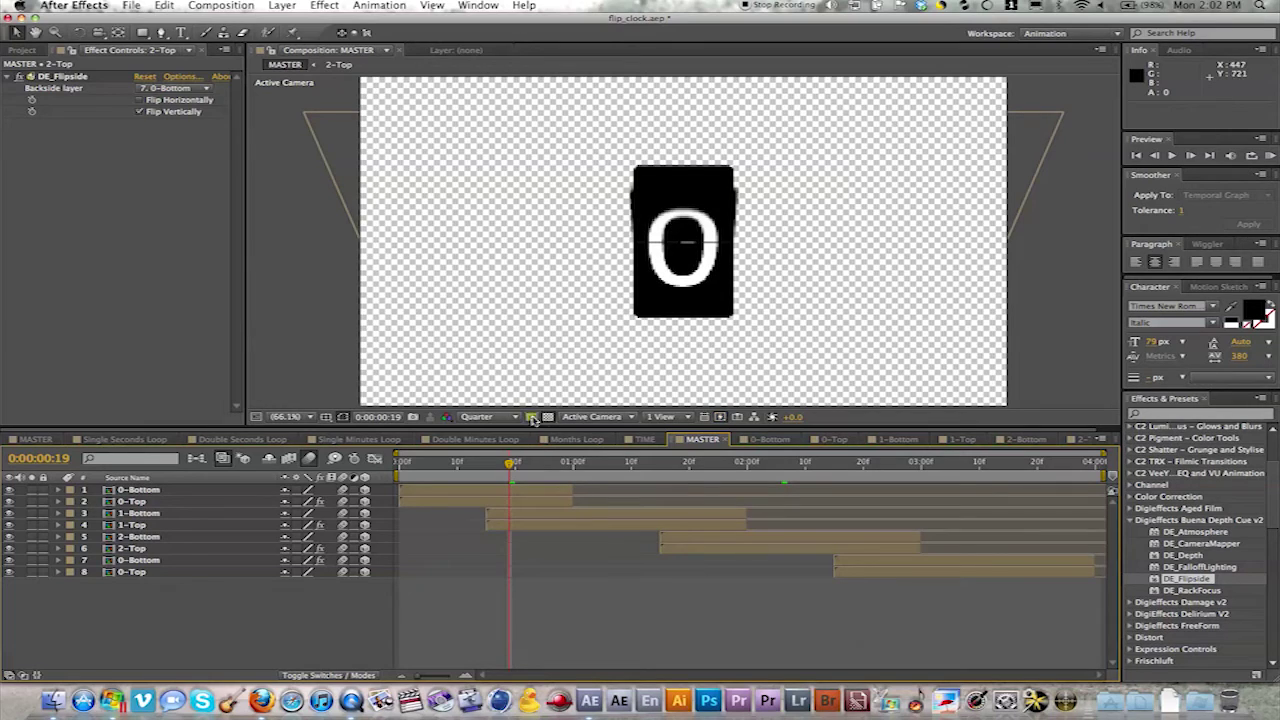
Set the viewer to Full resolution and create a new black solid layer
click(500, 417)
click(482, 449)
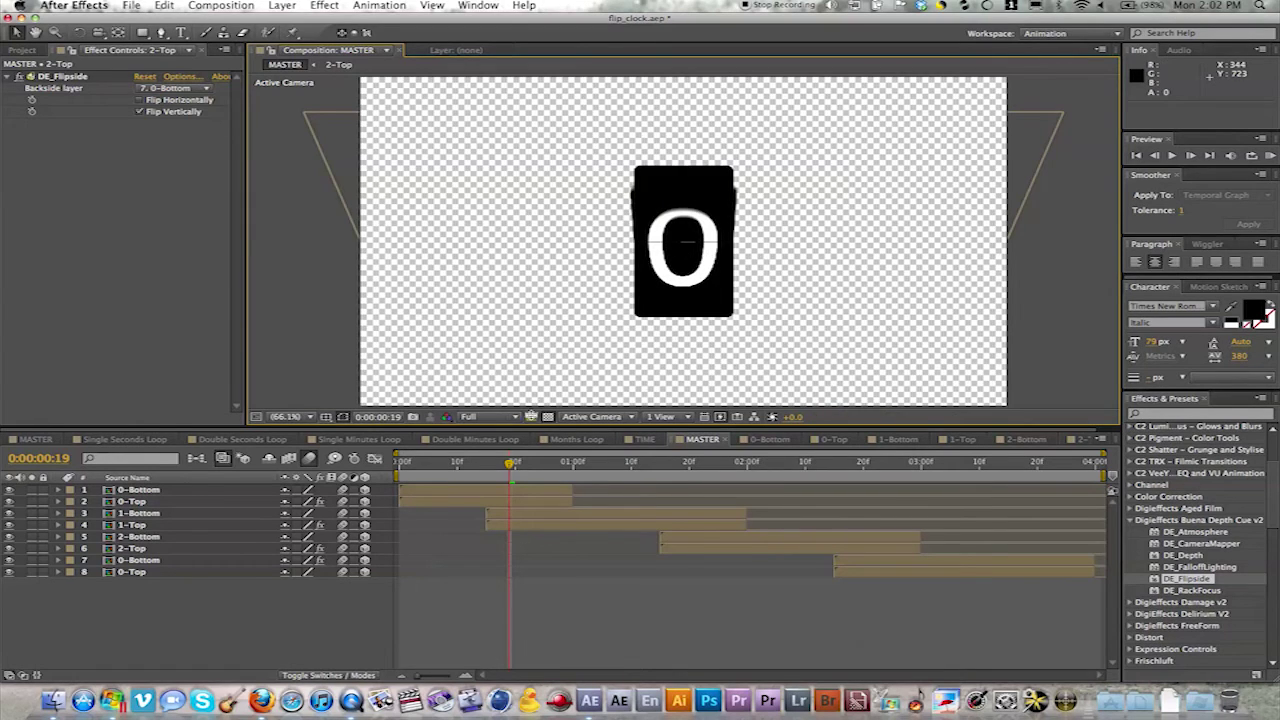
right_click(139, 595)
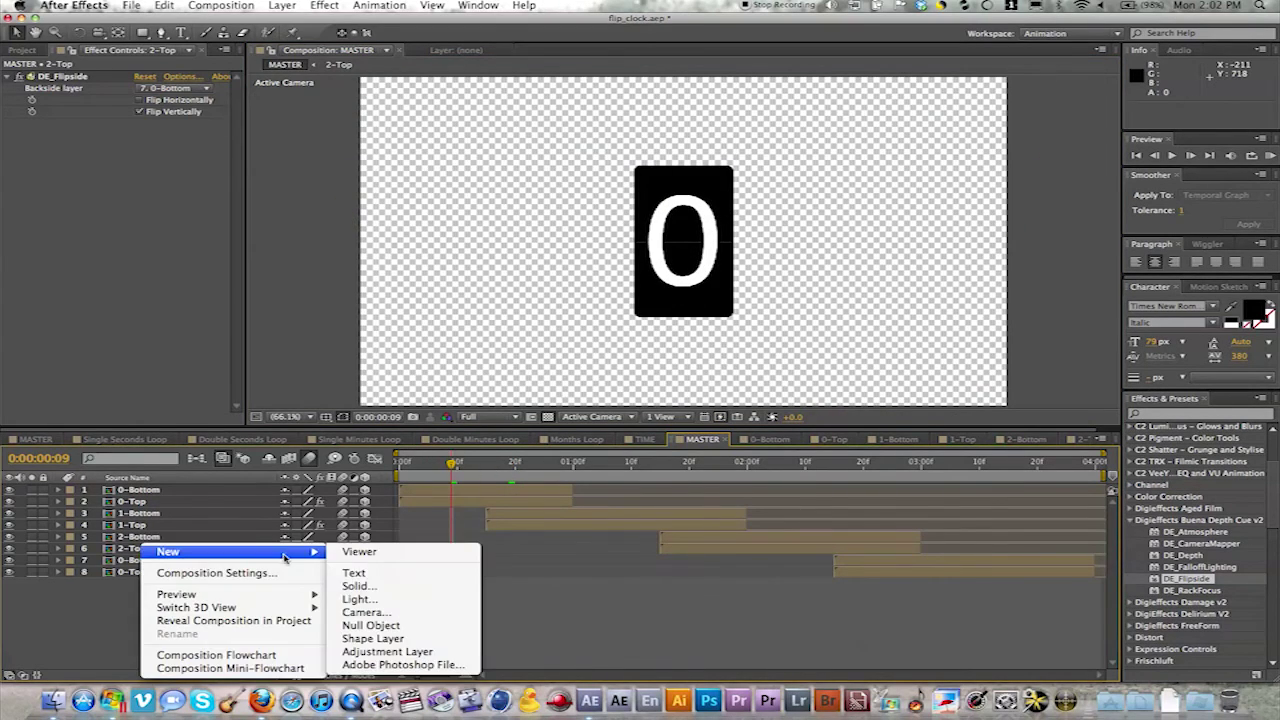
click(360, 587)
click(162, 308)
drag(116, 218, 2, 293)
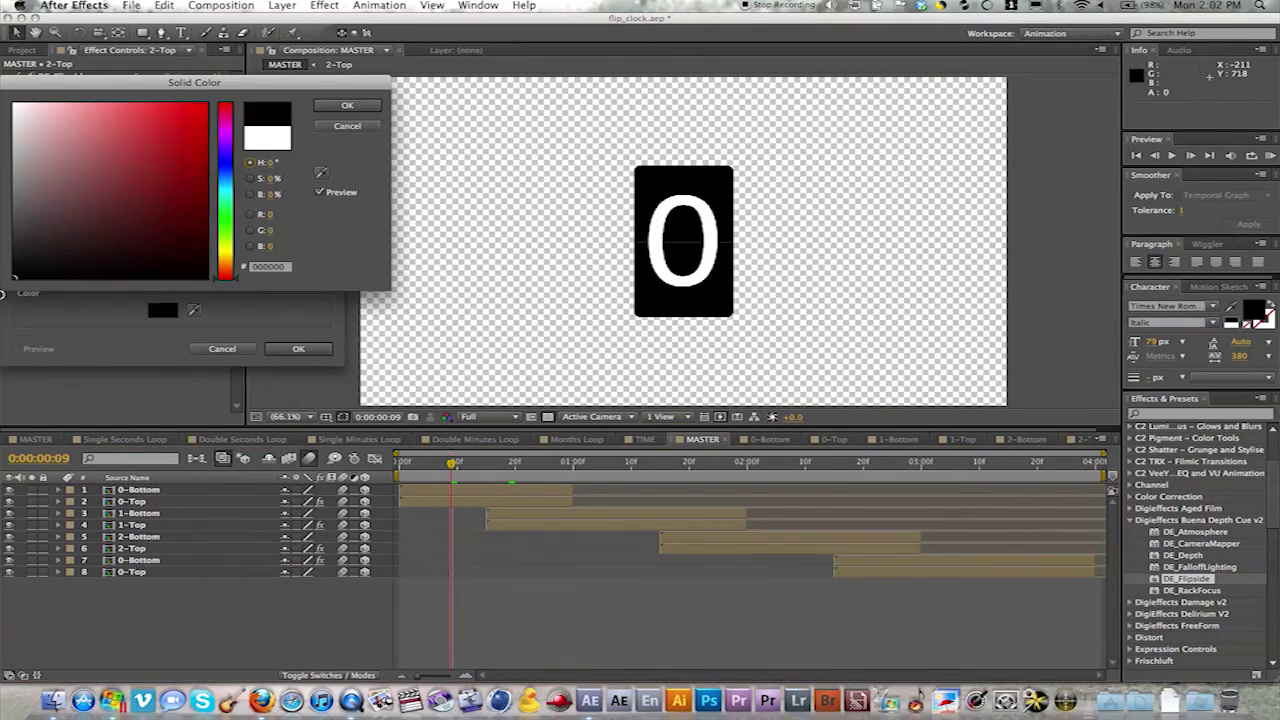
click(345, 106)
click(296, 348)
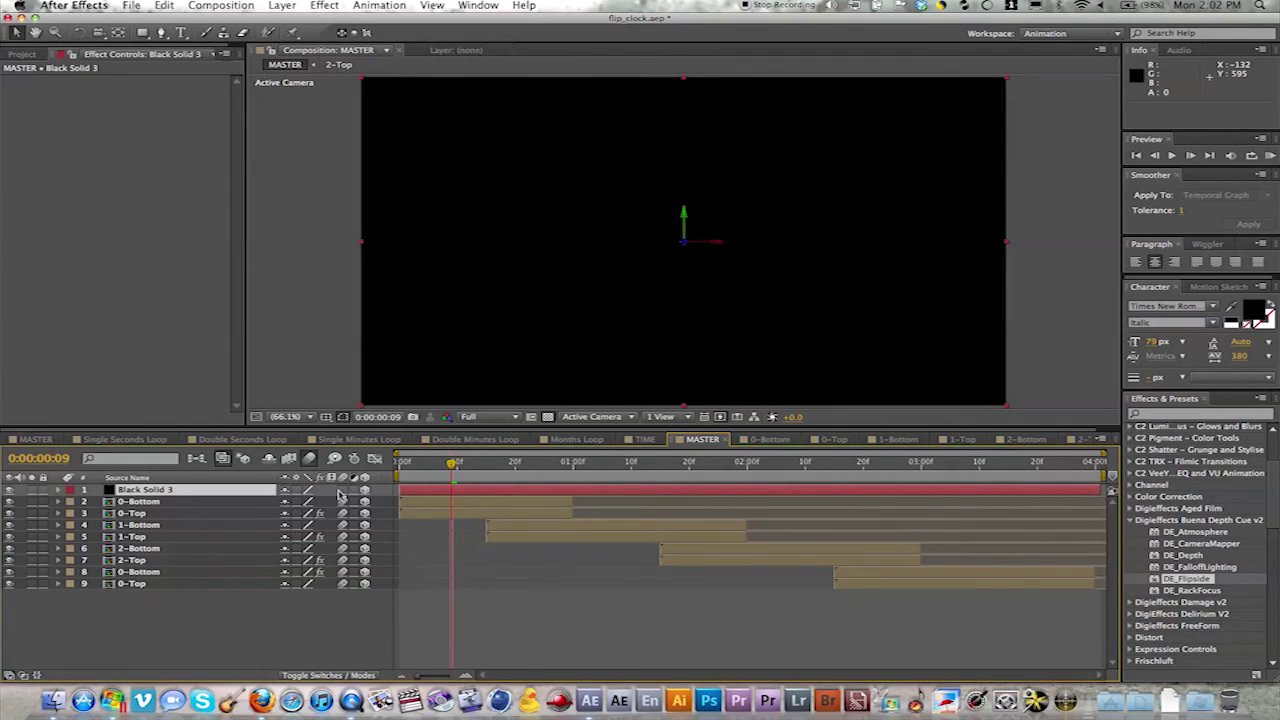
Scale Black Solid 3 to 15, 1, 16% and place it at 640, 363 over the slit
click(58, 490)
click(72, 502)
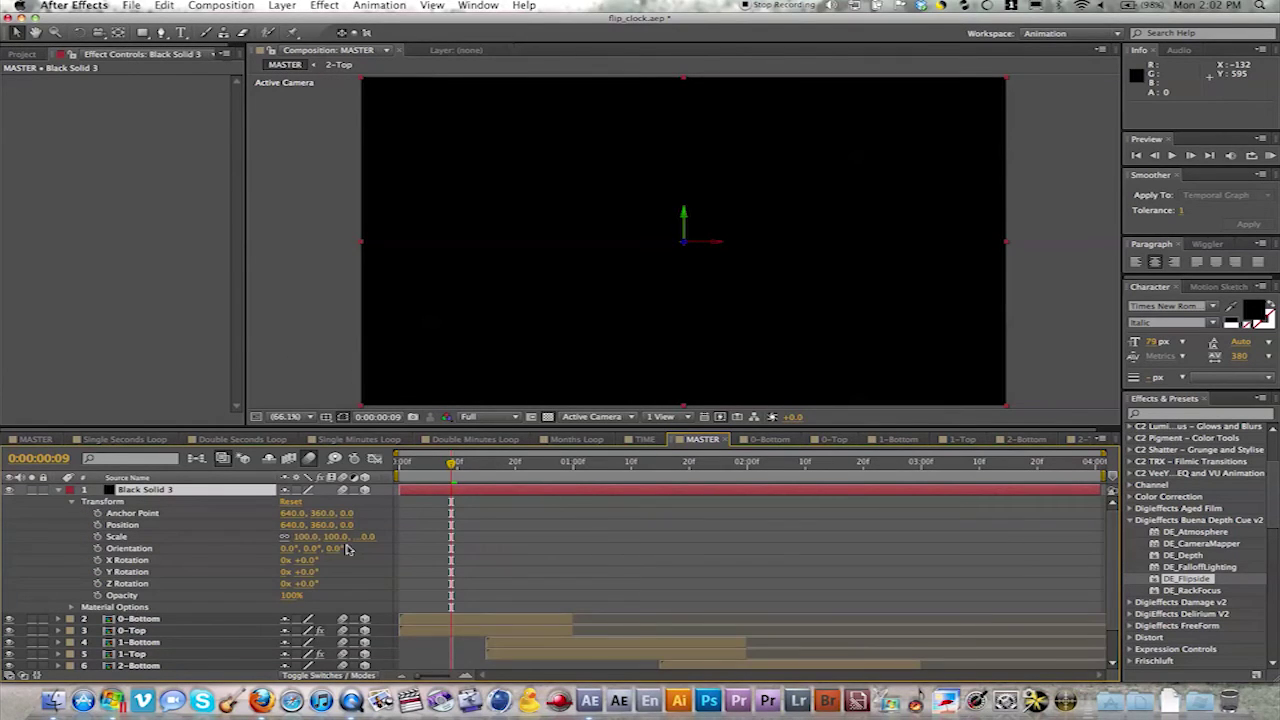
mouse_move(300, 537)
mouse_down()
mouse_move(275, 537)
mouse_move(305, 537)
mouse_up()
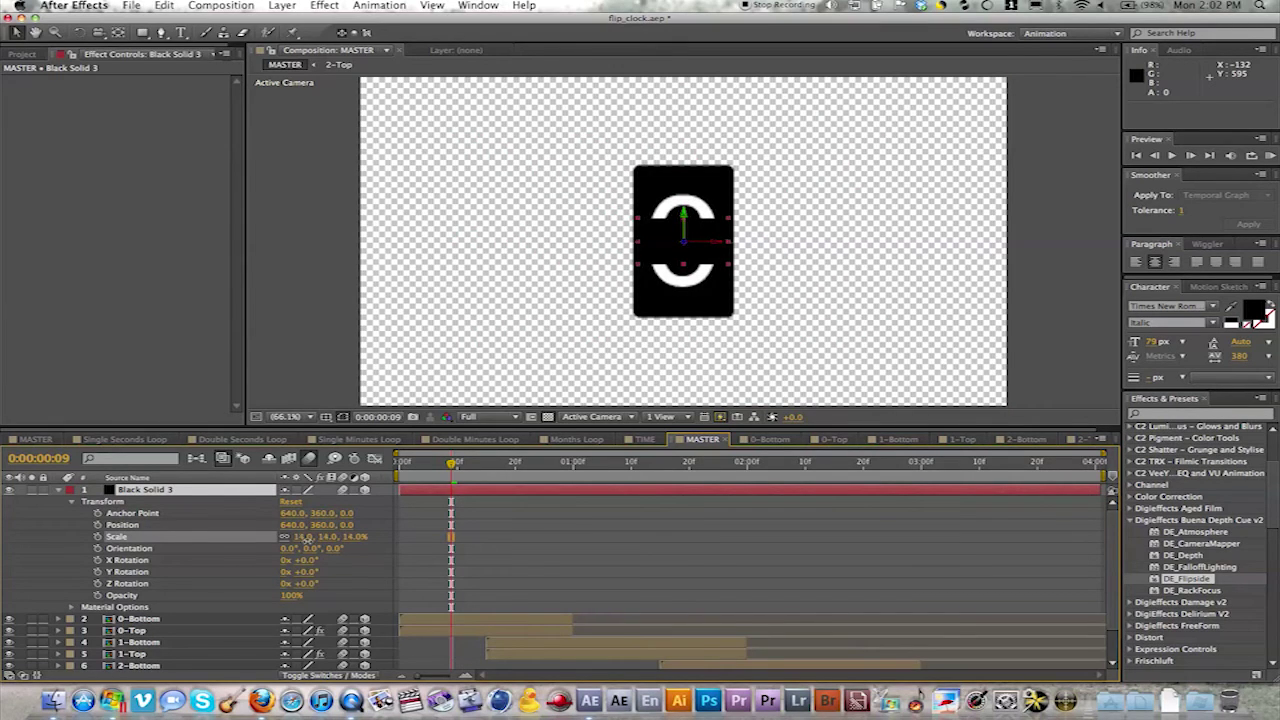
mouse_move(307, 538)
mouse_down()
mouse_move(278, 545)
mouse_move(290, 538)
mouse_up()
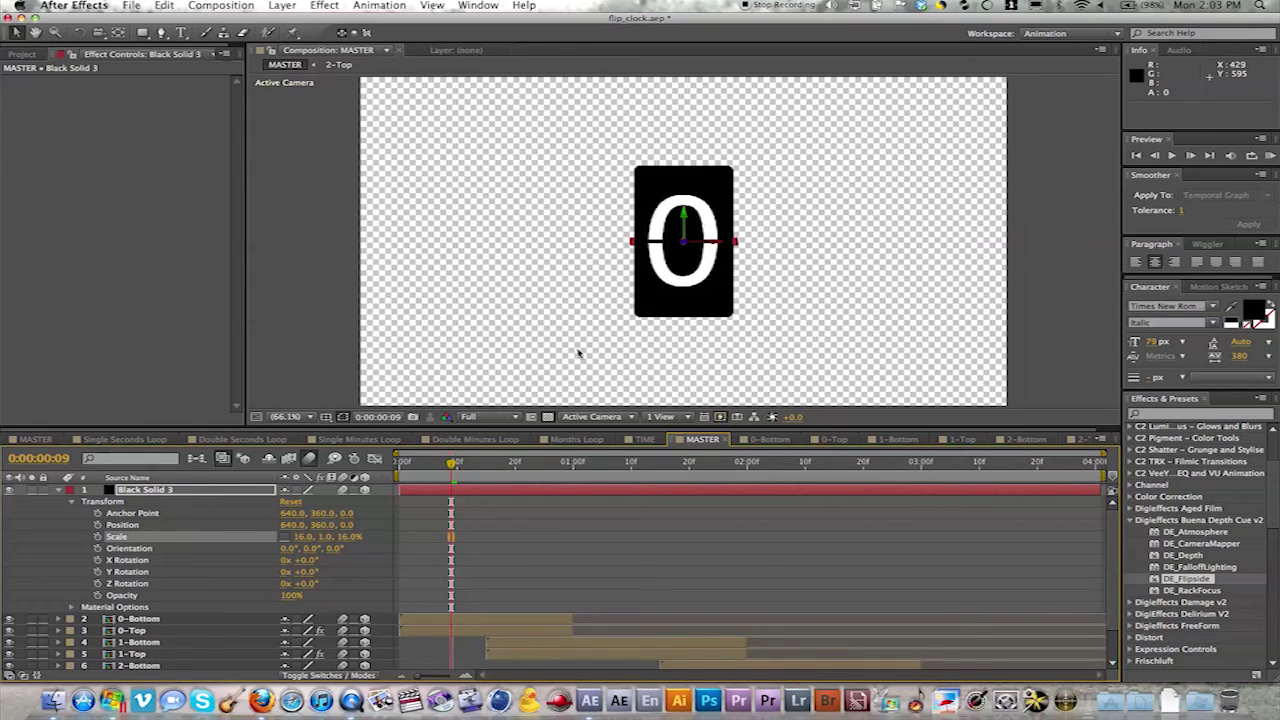
click(598, 350)
click(148, 490)
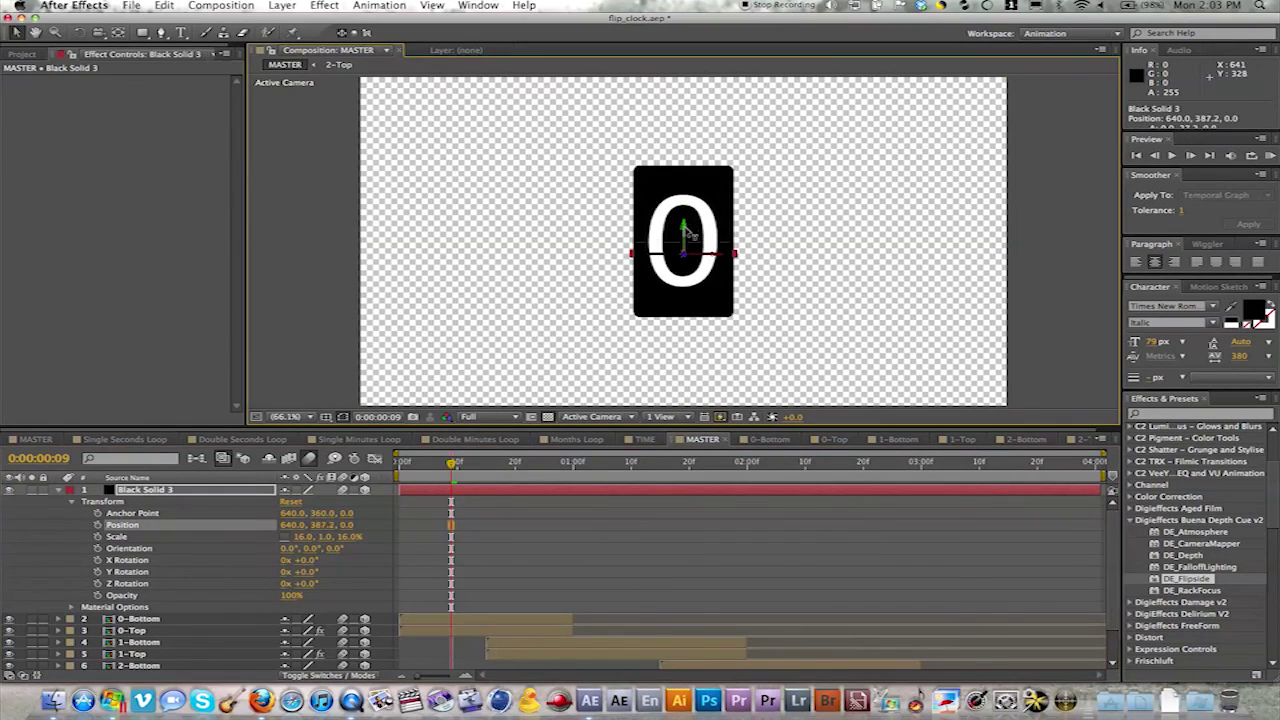
key(Down)
key(Down)
key(Down)
click(299, 538)
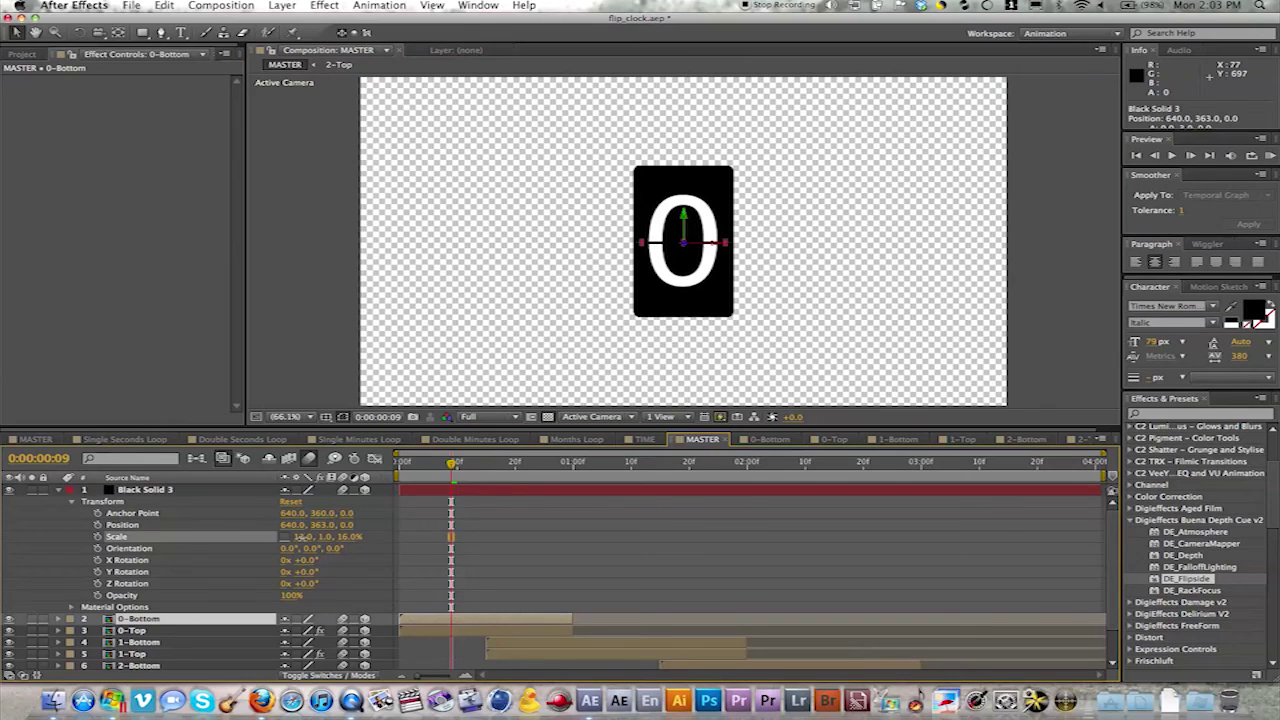
text(15)
key(Return)
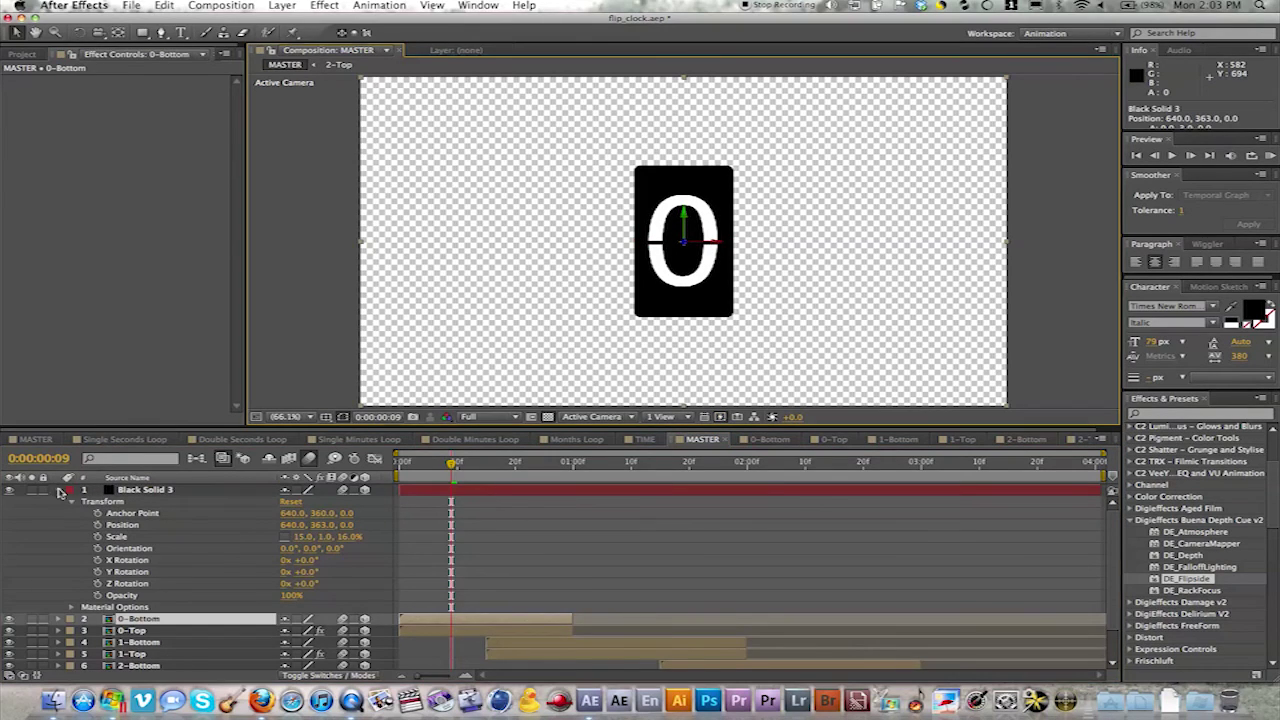
click(59, 490)
drag(452, 465, 584, 470)
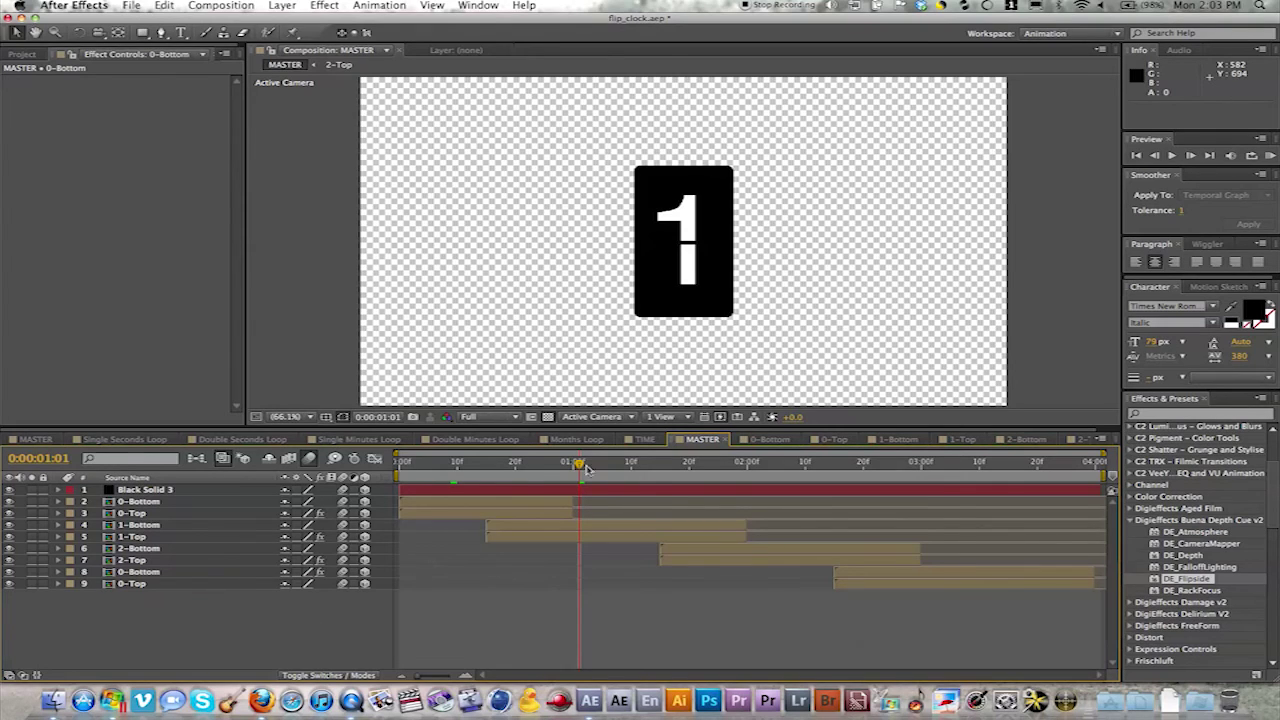
Switch to the TIME comp and play the flip-clock preview
click(643, 439)
key(space)
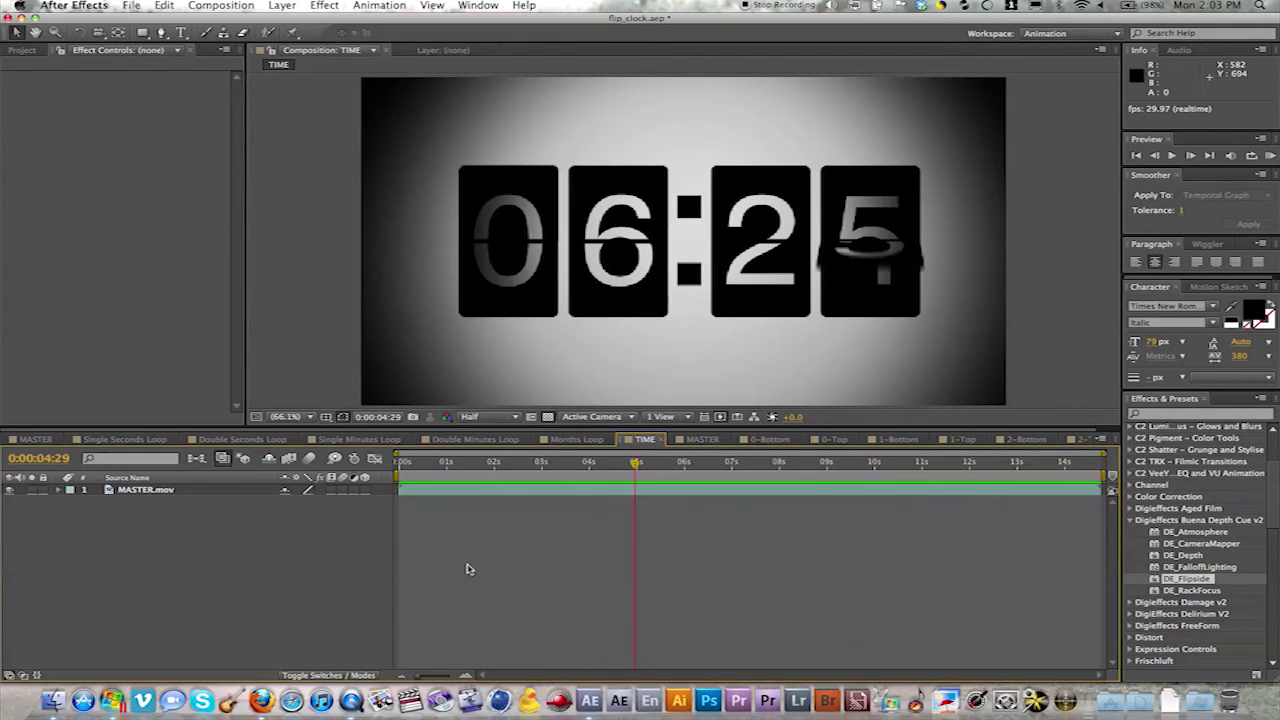
Scrub the Single Seconds, Double Seconds, Single Minutes, Double Minutes and Months Loop comps
click(125, 439)
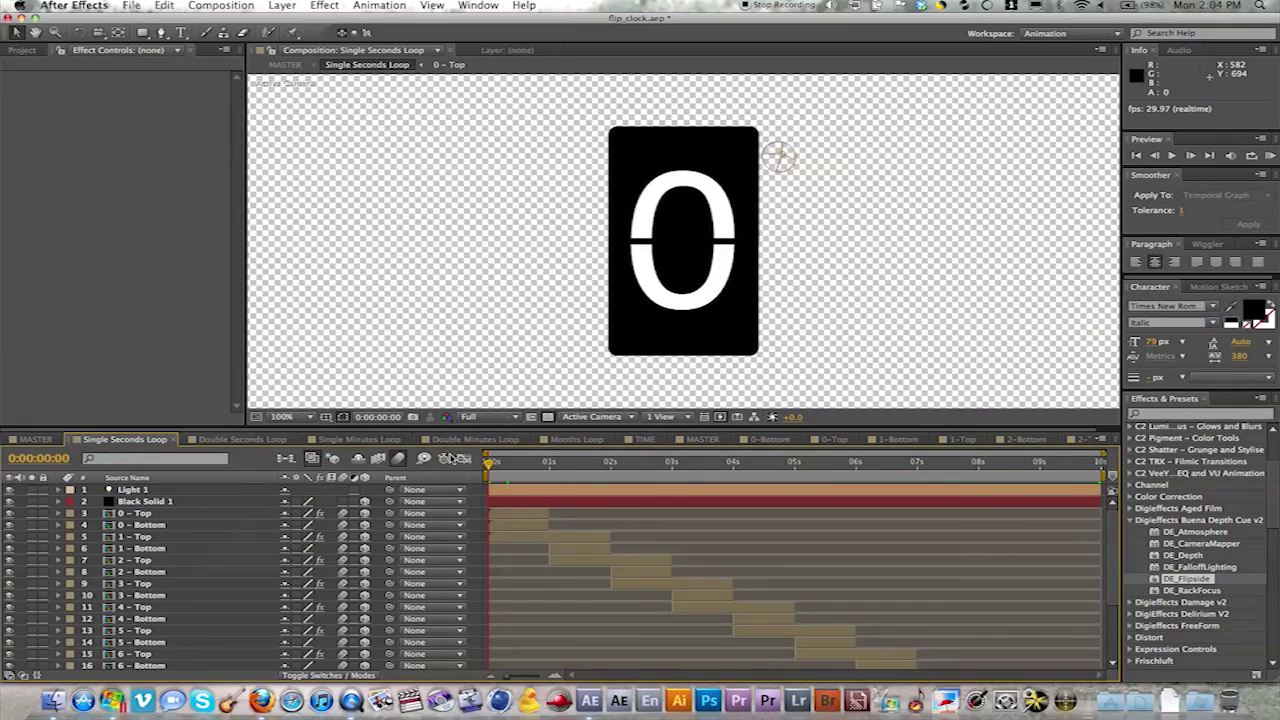
click(496, 466)
drag(496, 470, 857, 466)
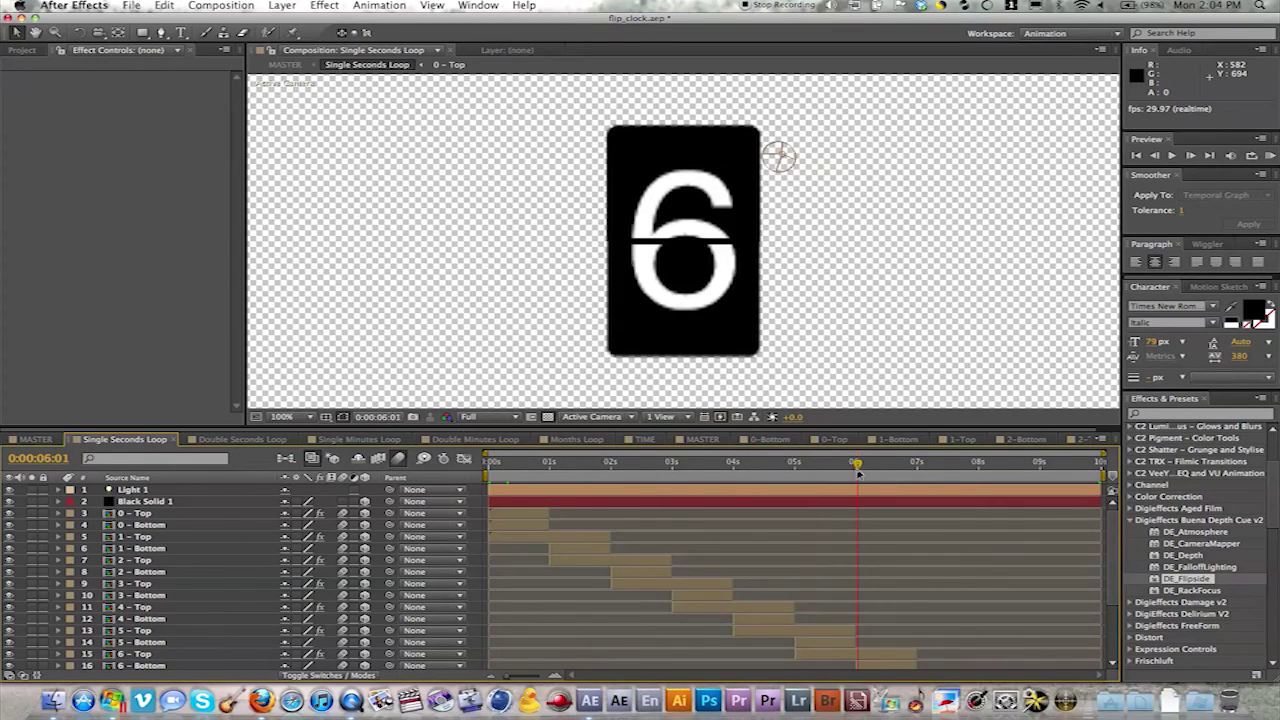
click(243, 439)
click(355, 440)
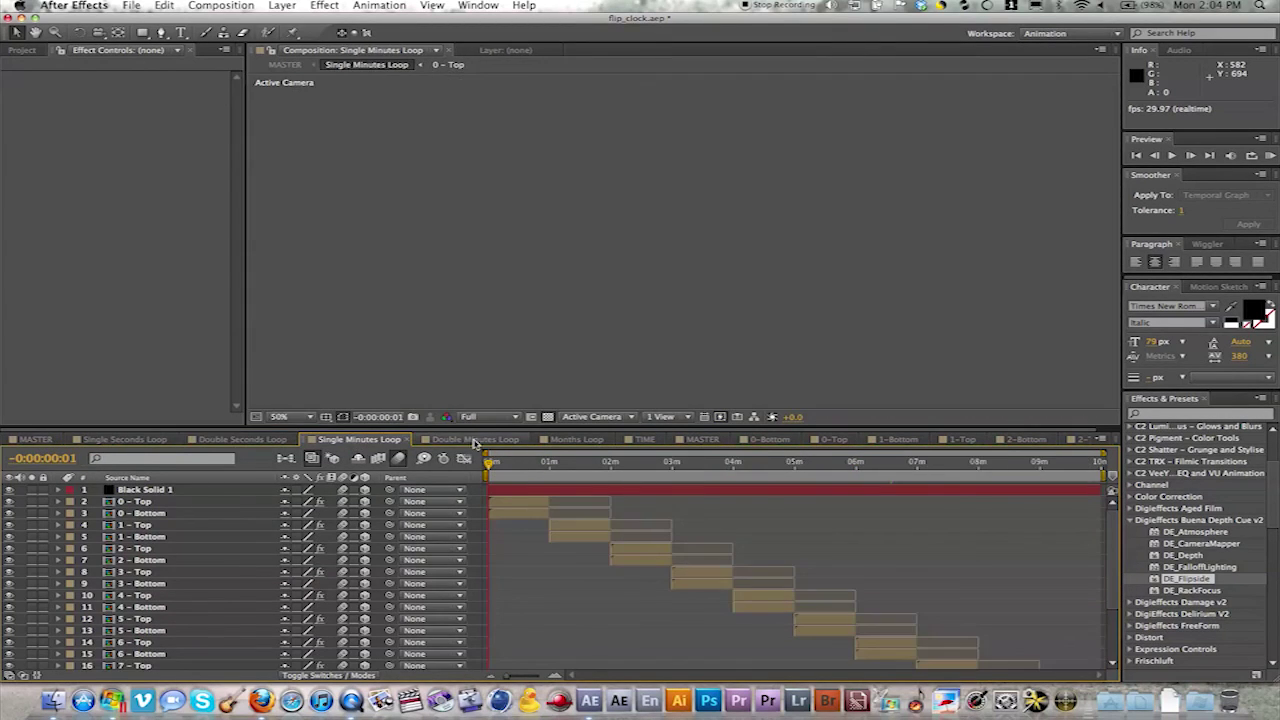
click(440, 440)
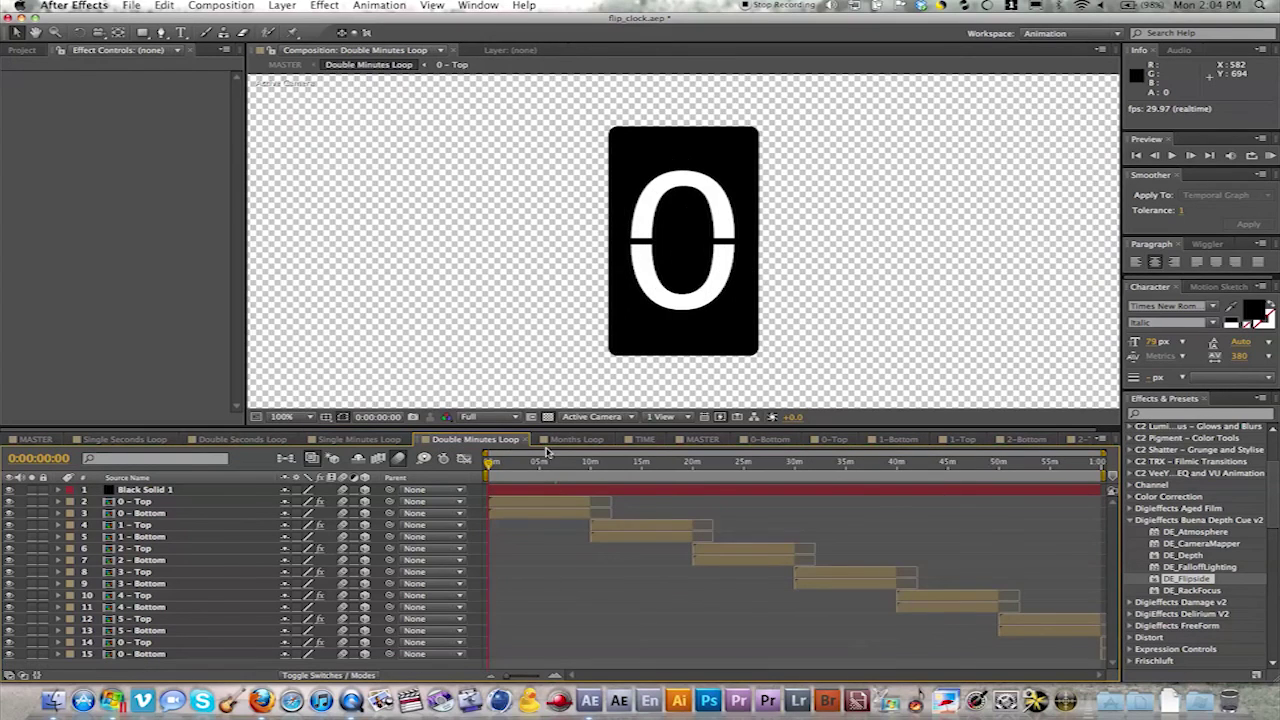
click(576, 440)
drag(507, 463, 695, 464)
Play the TIME comp preview and stop it with the clock at 06:23
click(642, 440)
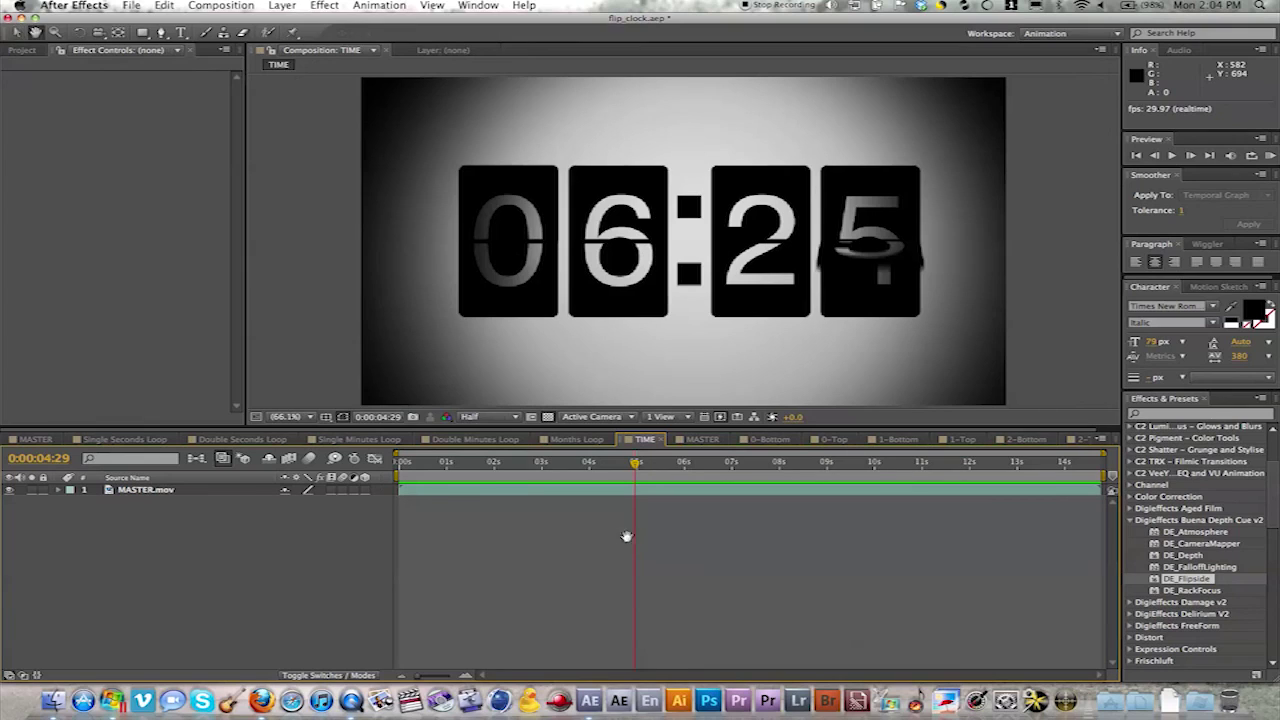
key(space)
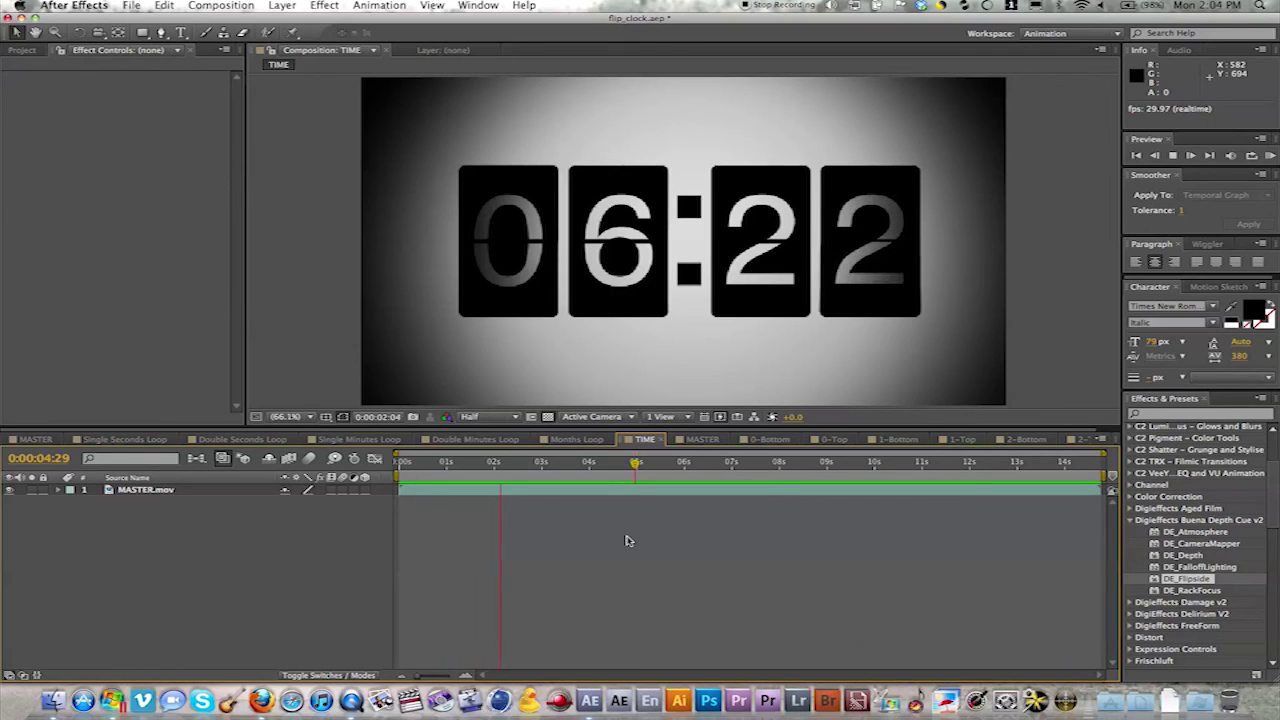
key(space)
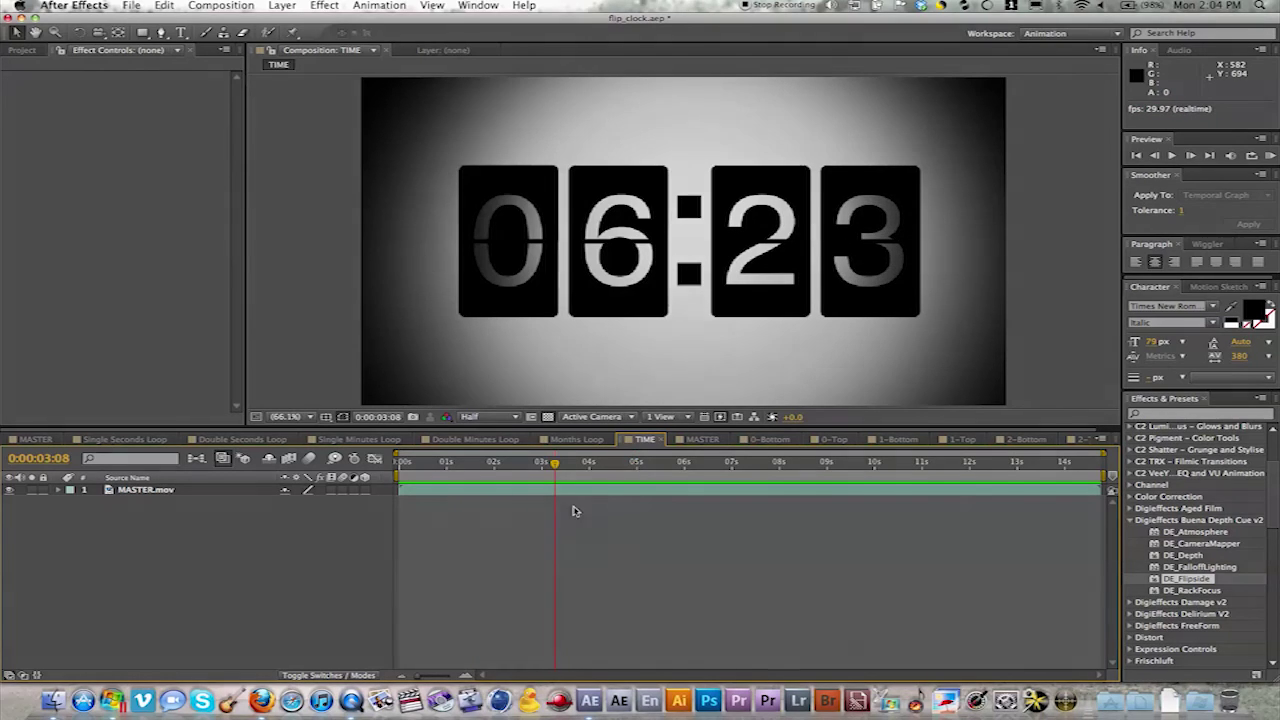